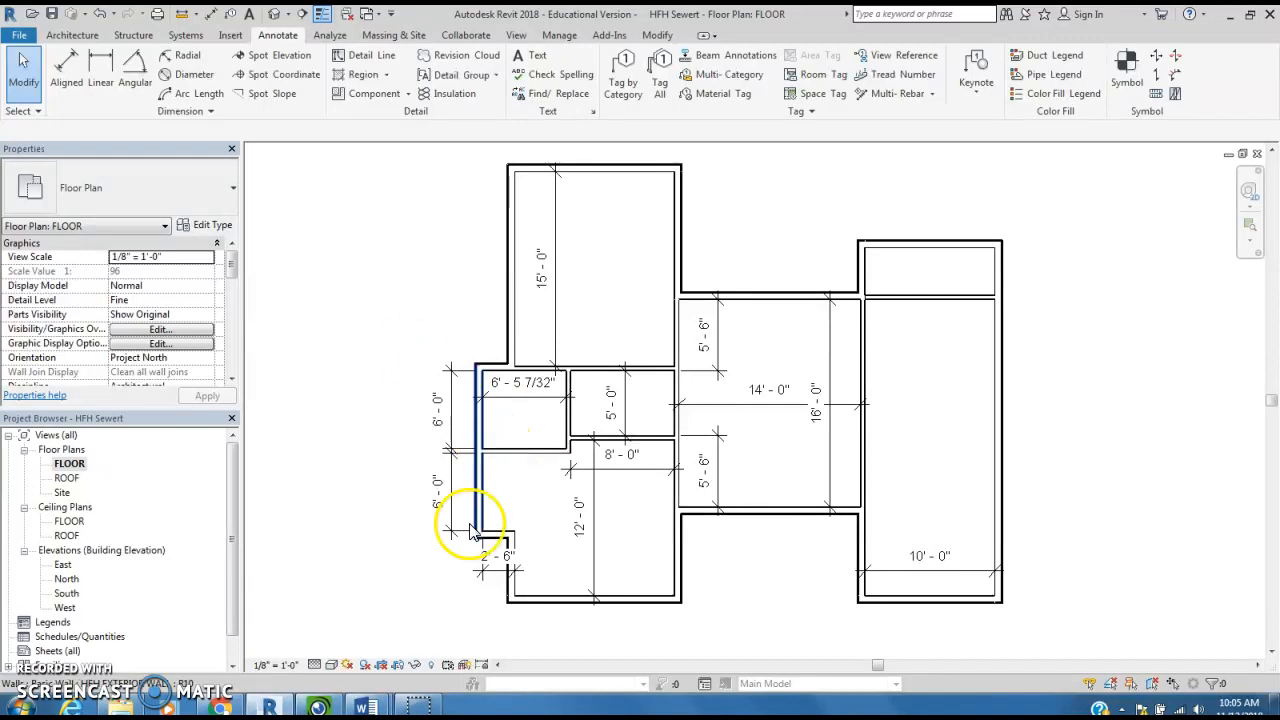
- Switch to the Architectural Standards Info Packet in Word and review the window requirements for habitable rooms, bedrooms, kitchens and baths
{"action": "left_click", "coordinate": [366, 706]}
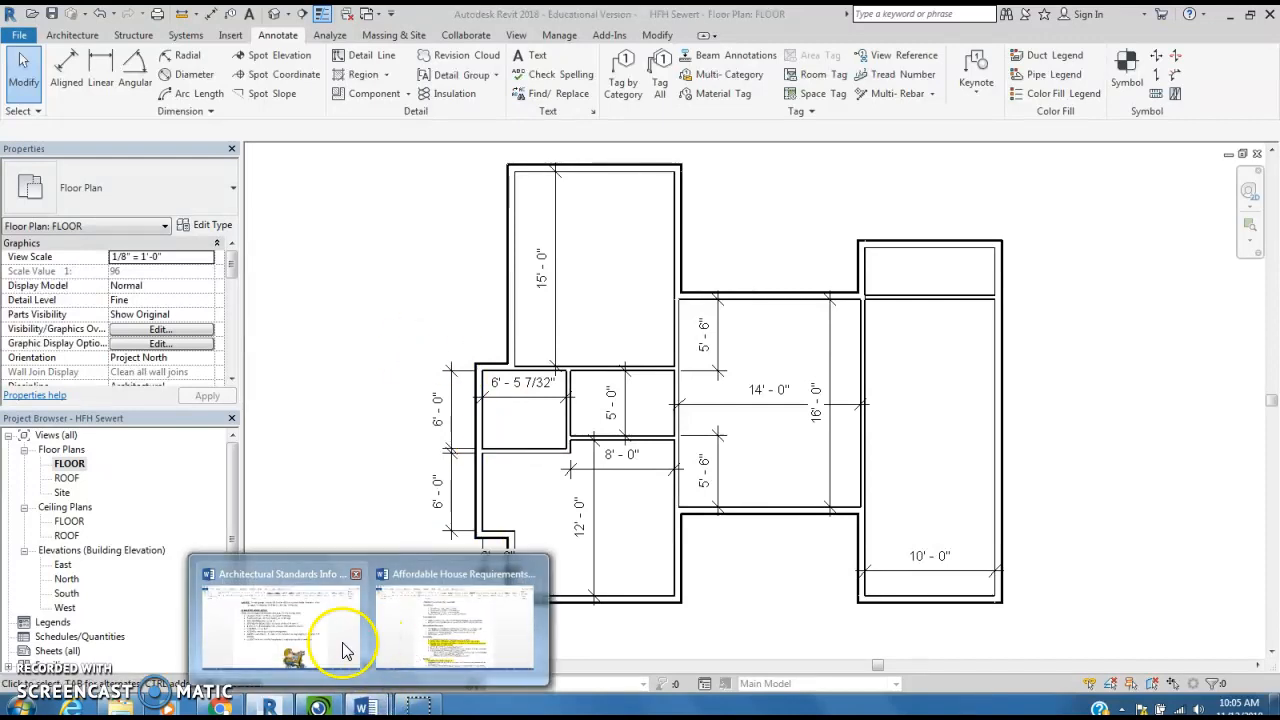
{"action": "left_click", "coordinate": [343, 650]}
{"action": "scroll", "coordinate": [337, 330], "scroll_direction": "down", "scroll_amount": 5}
{"action": "scroll", "coordinate": [337, 330], "scroll_direction": "down", "scroll_amount": 7}
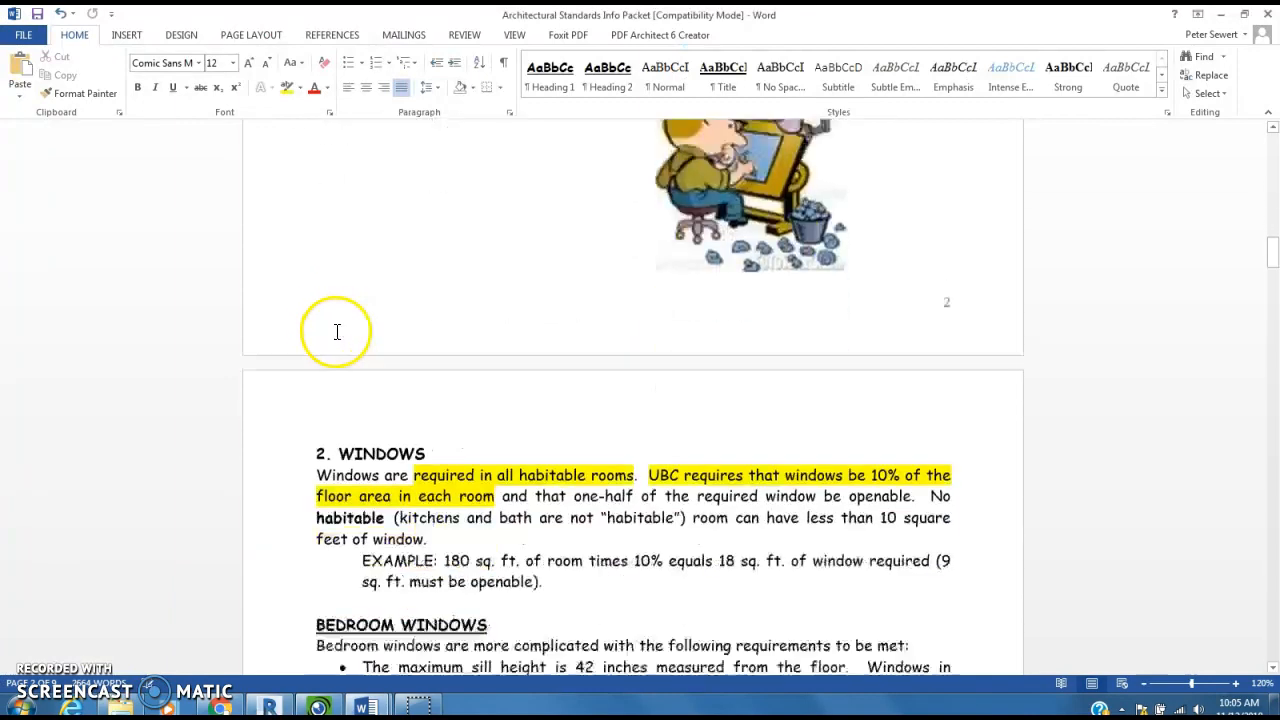
{"action": "scroll", "coordinate": [337, 330], "scroll_direction": "down", "scroll_amount": 1}
{"action": "scroll", "coordinate": [337, 330], "scroll_direction": "down", "scroll_amount": 3}
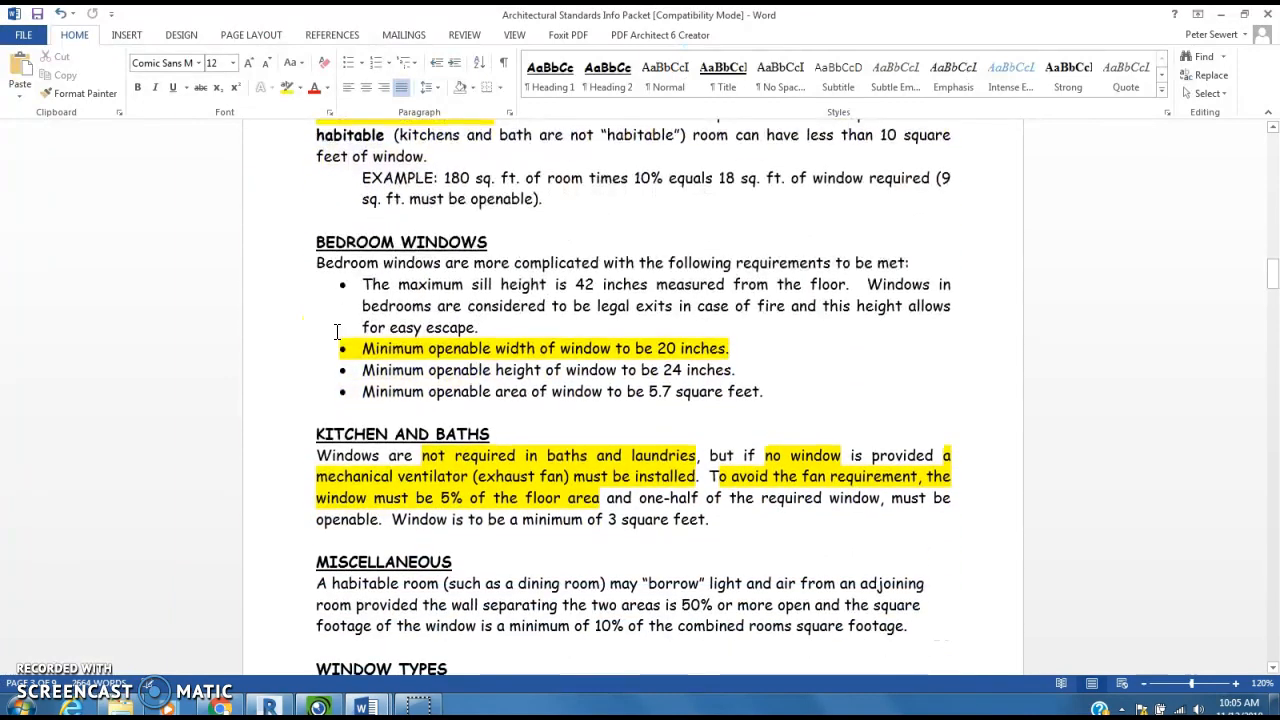
{"action": "scroll", "coordinate": [337, 330], "scroll_direction": "up", "scroll_amount": 2}
{"action": "scroll", "coordinate": [337, 330], "scroll_direction": "up", "scroll_amount": 1}
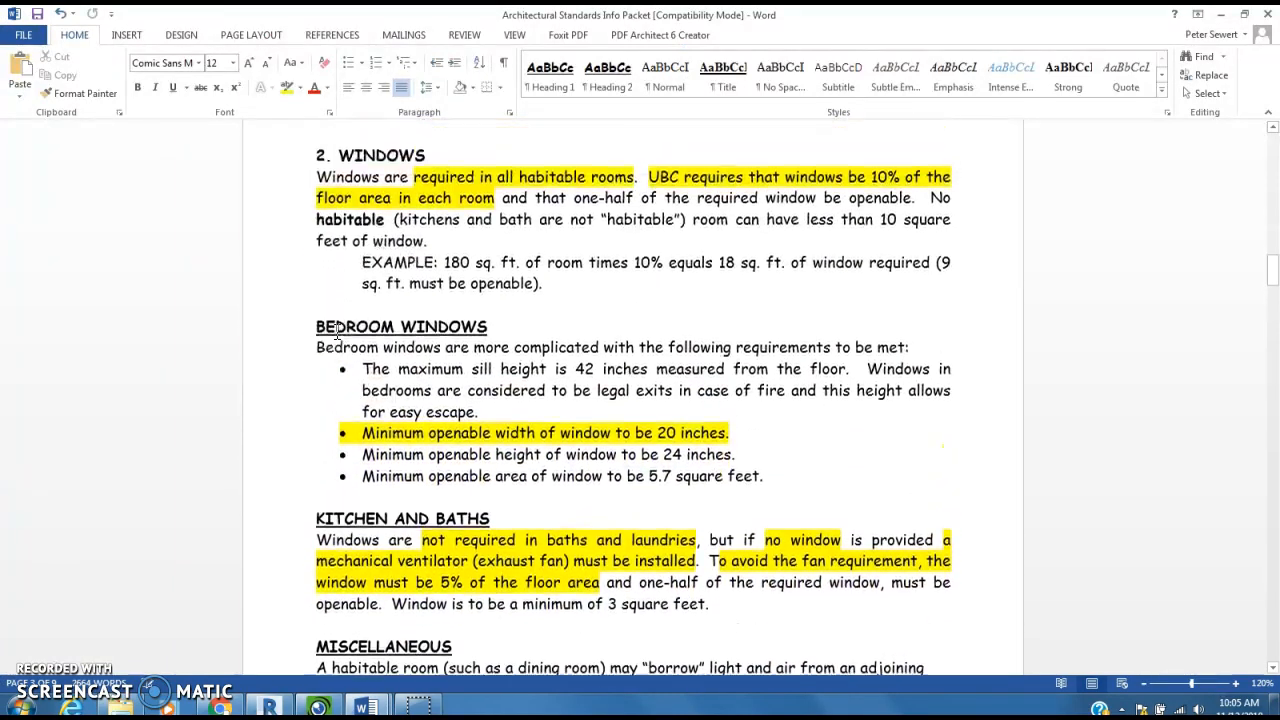
- Review the Affordable House Requirements cheat sheet, especially the entrance door, passage door and window requirements
{"action": "mouse_move", "coordinate": [366, 703]}
{"action": "left_click", "coordinate": [428, 650]}
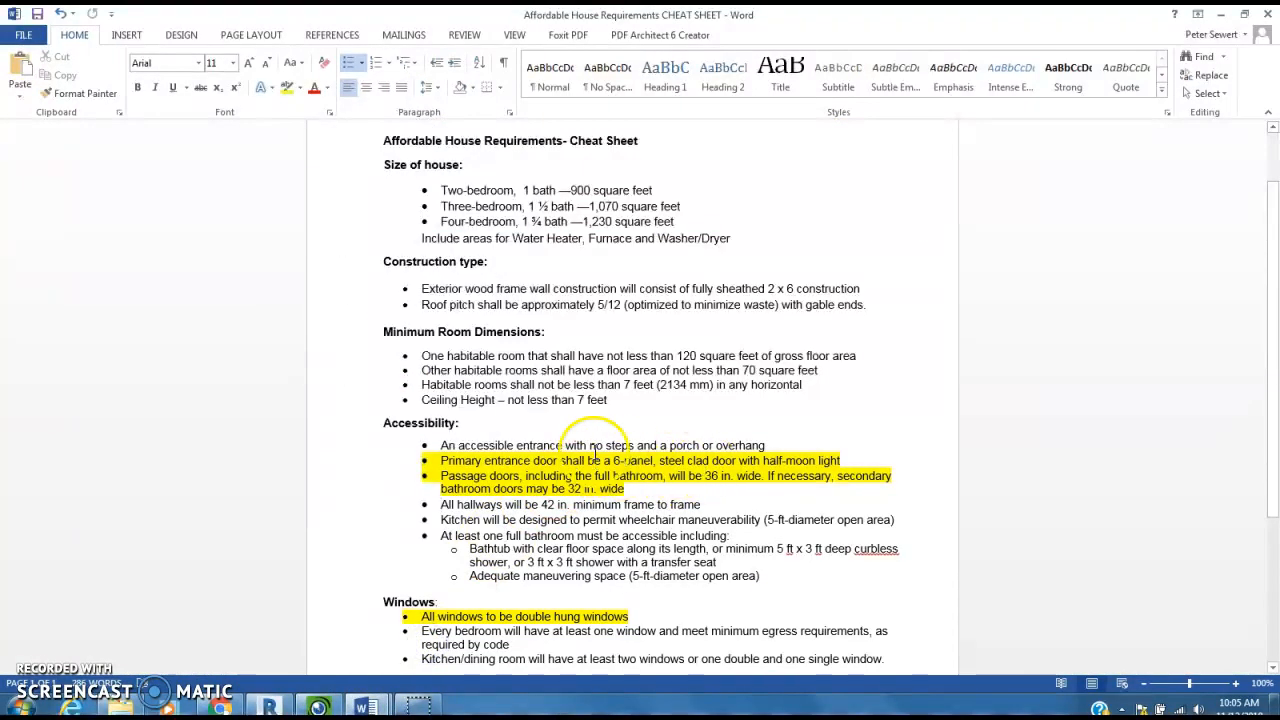
{"action": "scroll", "coordinate": [380, 423], "scroll_direction": "down", "scroll_amount": 2}
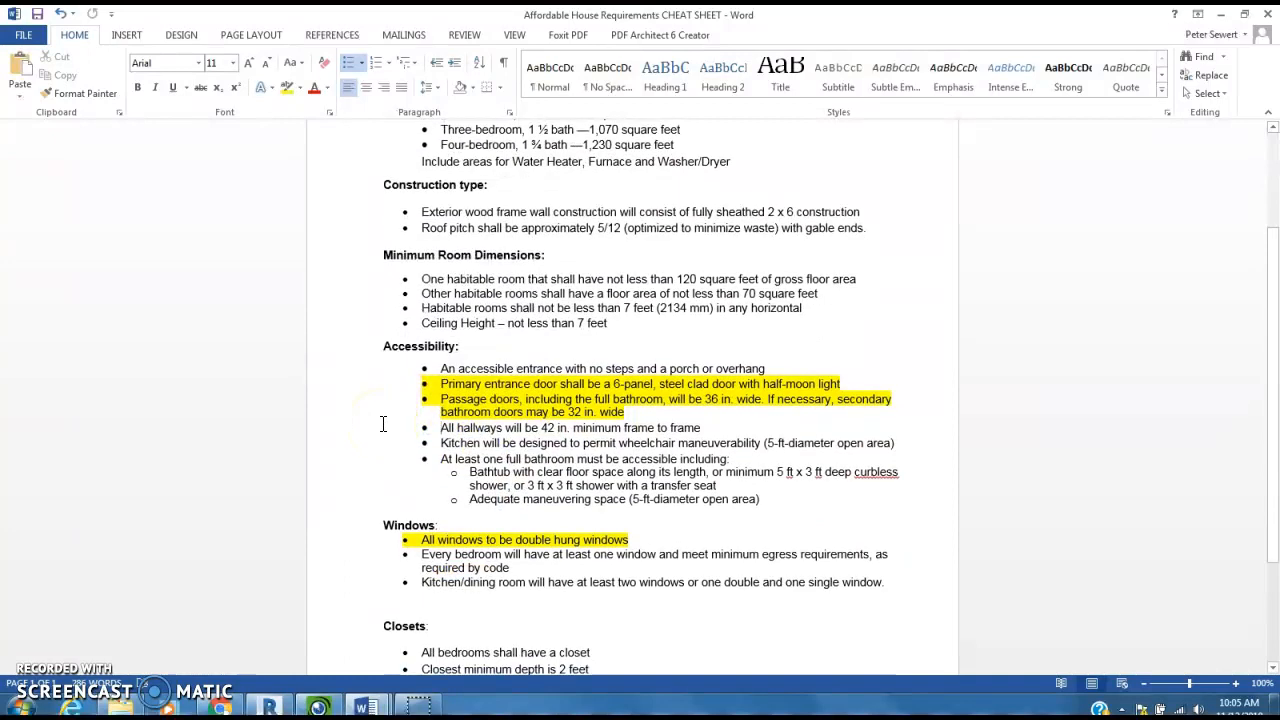
{"action": "scroll", "coordinate": [383, 423], "scroll_direction": "down", "scroll_amount": 1}
{"action": "scroll", "coordinate": [711, 385], "scroll_direction": "up", "scroll_amount": 2}
{"action": "scroll", "coordinate": [711, 385], "scroll_direction": "up", "scroll_amount": 2}
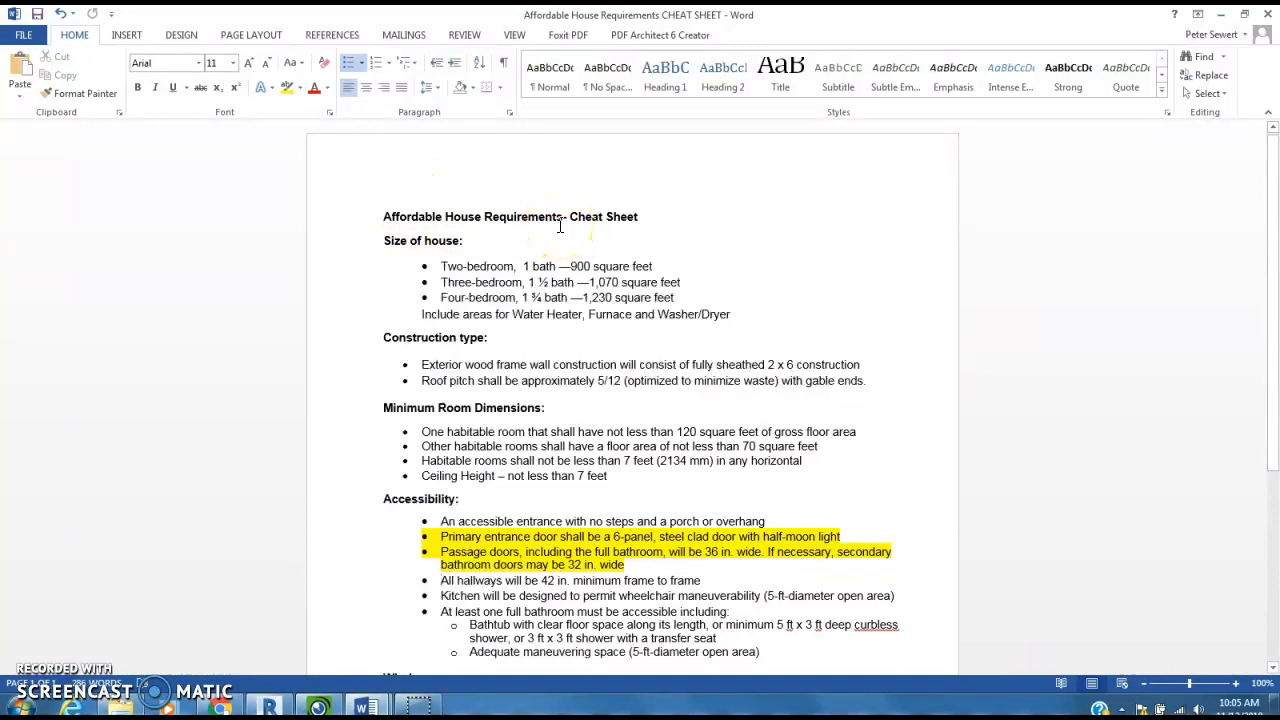
{"action": "scroll", "coordinate": [560, 226], "scroll_direction": "down", "scroll_amount": 4}
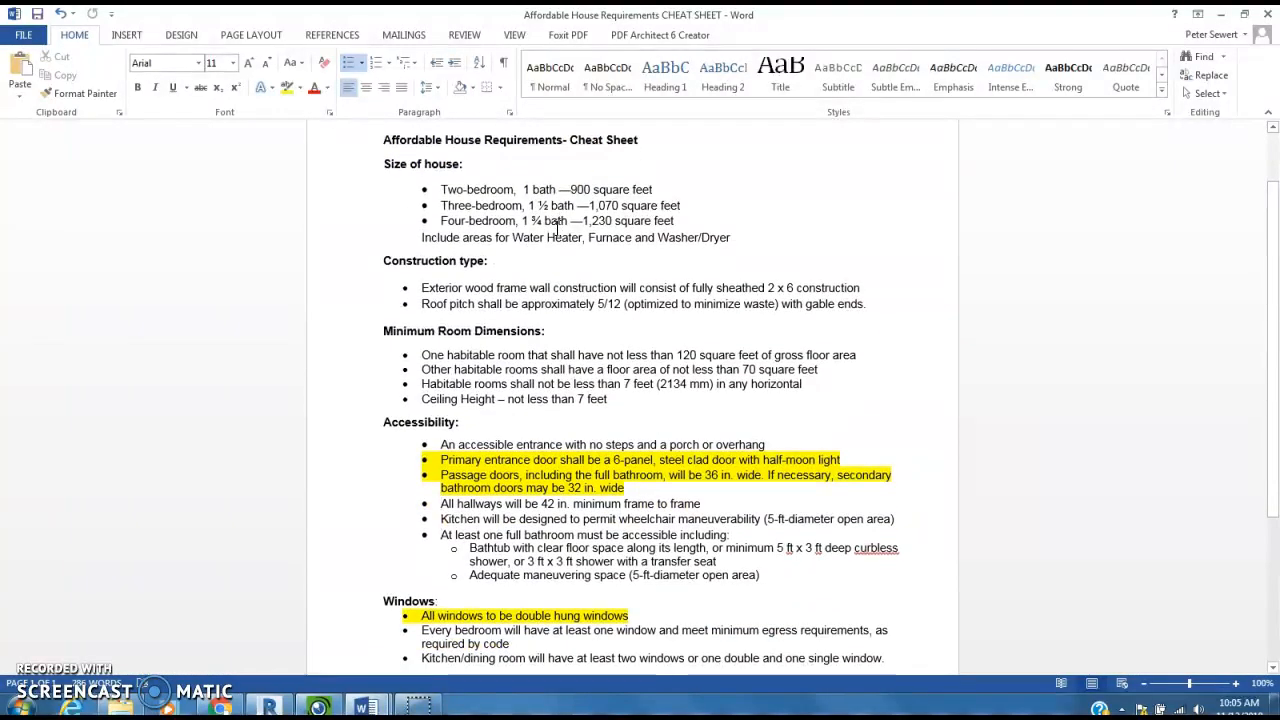
{"action": "scroll", "coordinate": [555, 228], "scroll_direction": "down", "scroll_amount": 2}
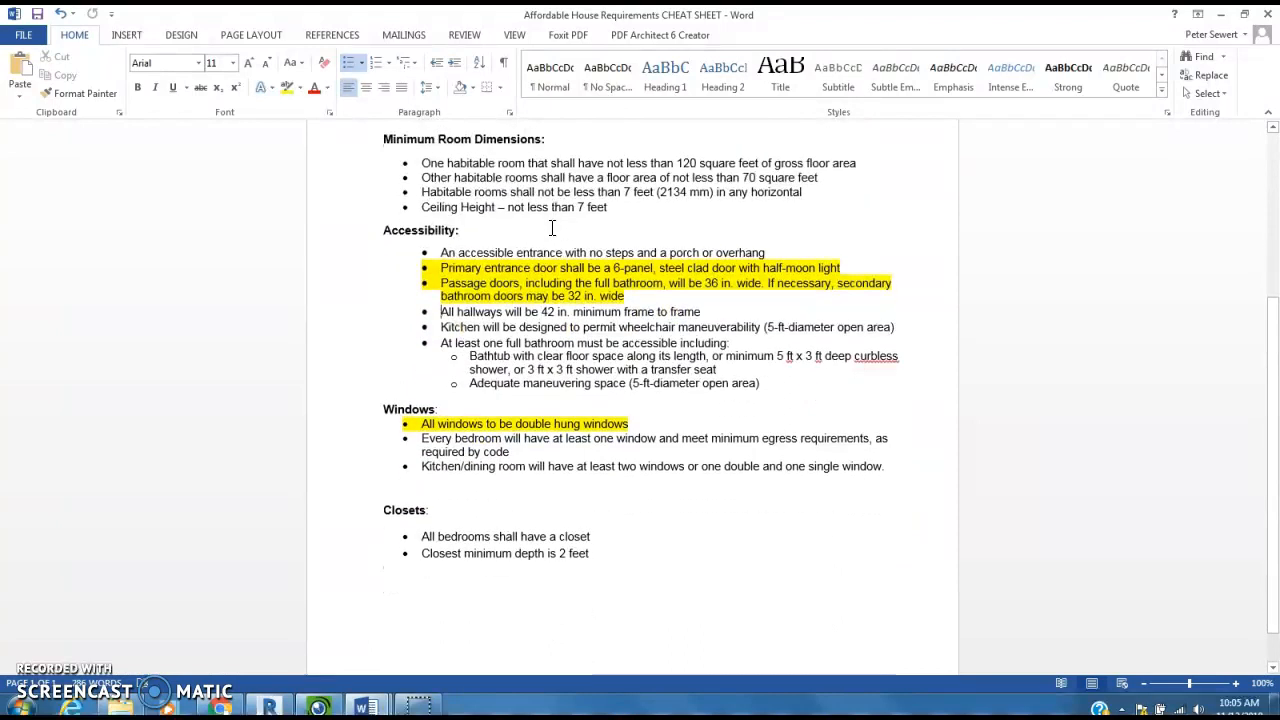
{"action": "left_click", "coordinate": [446, 270]}
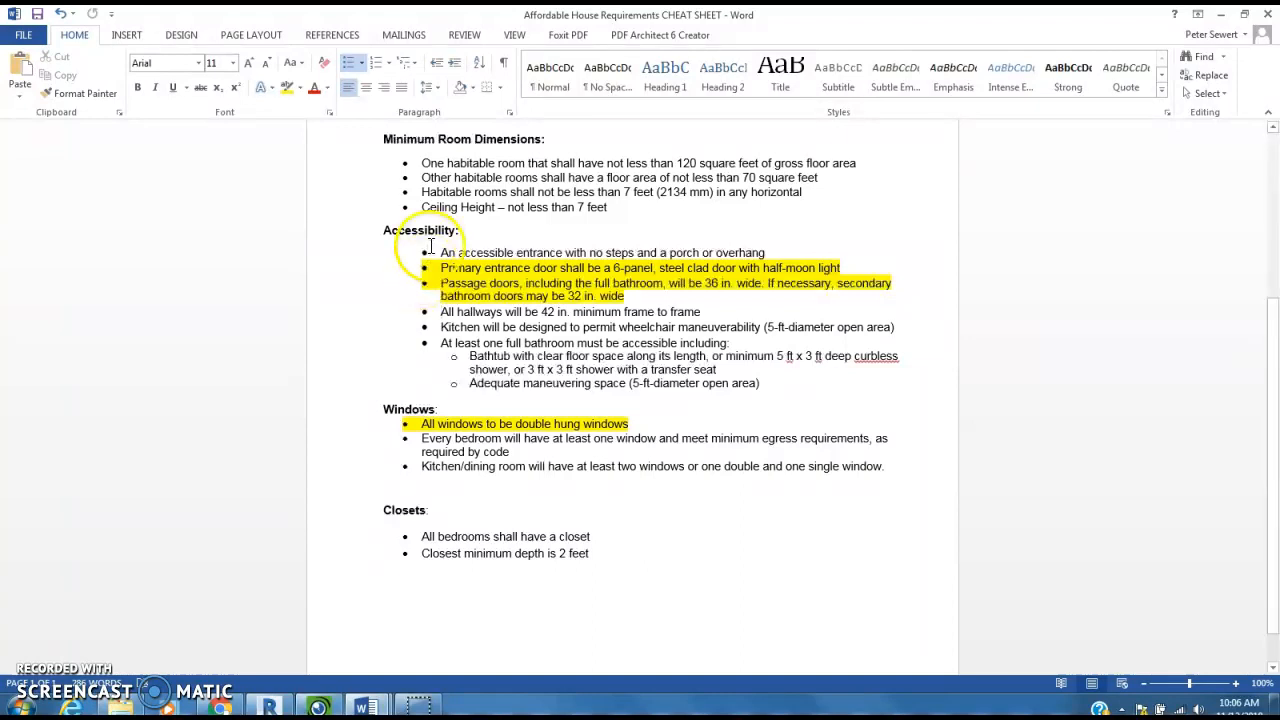
- Switch to Revit, start the Door command and browse the family library to the Residential subfolder of Doors
{"action": "left_click", "coordinate": [268, 706]}
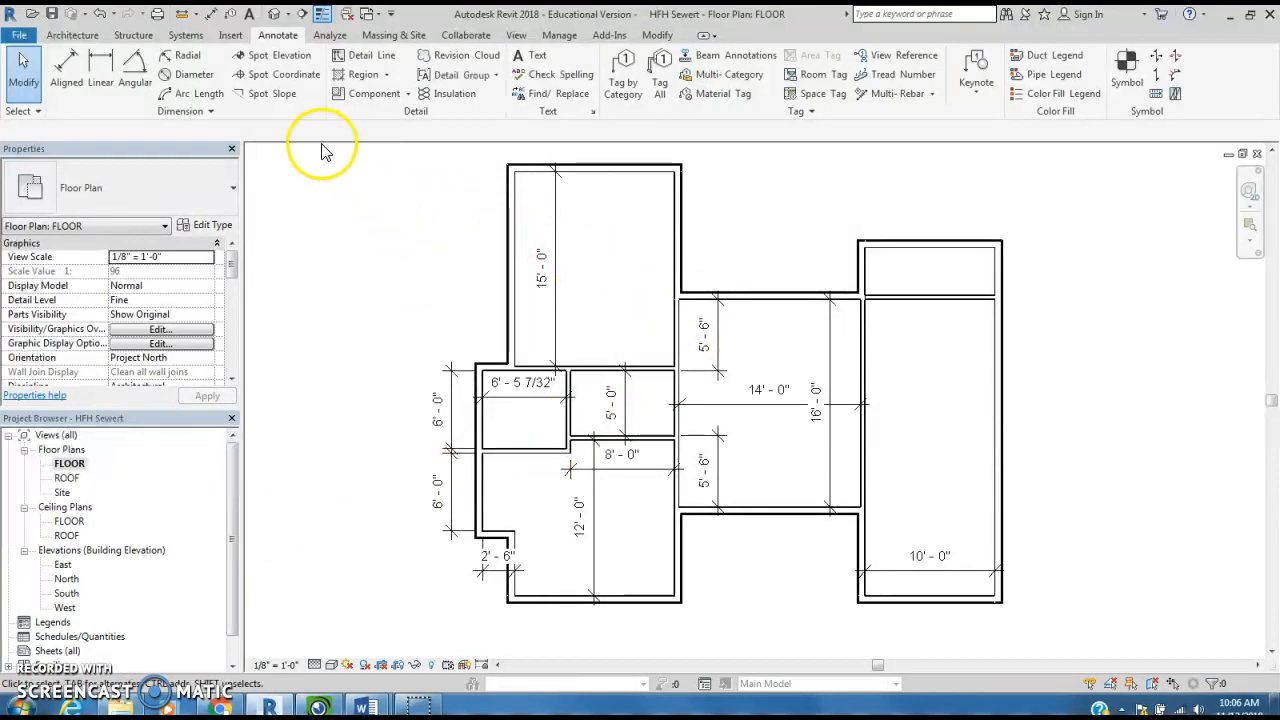
{"action": "left_click", "coordinate": [84, 36]}
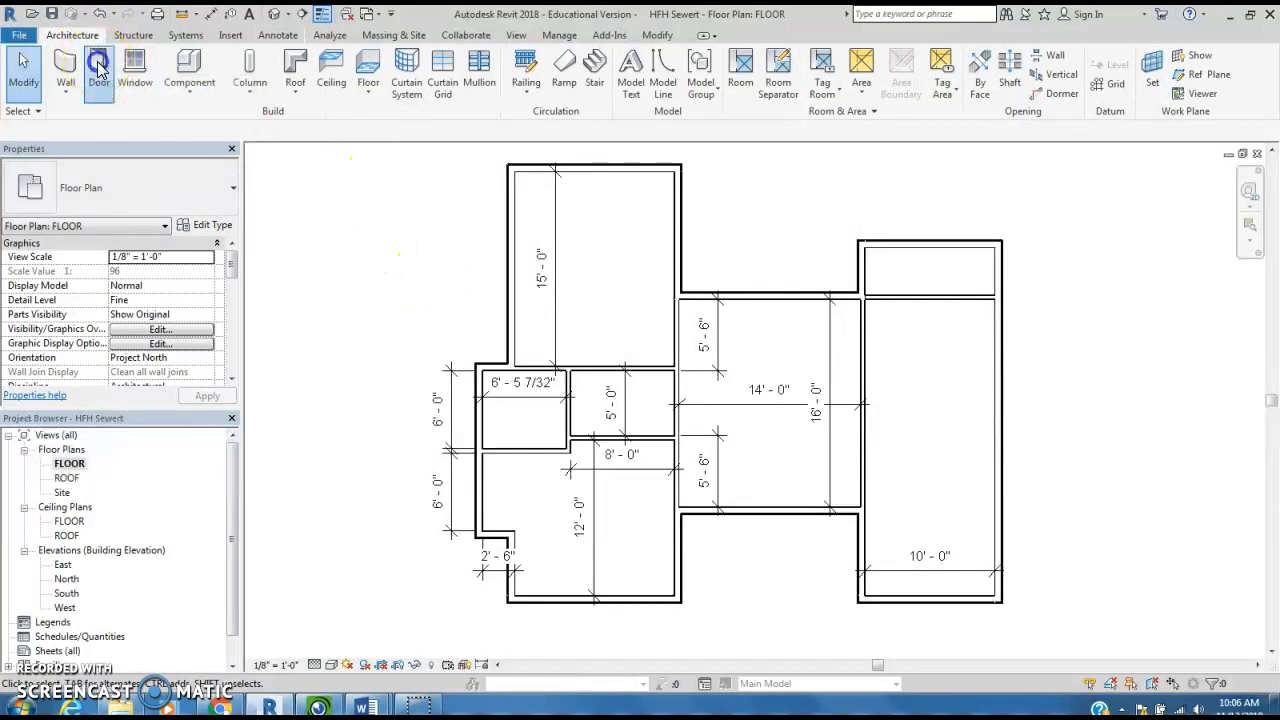
{"action": "left_click", "coordinate": [99, 67]}
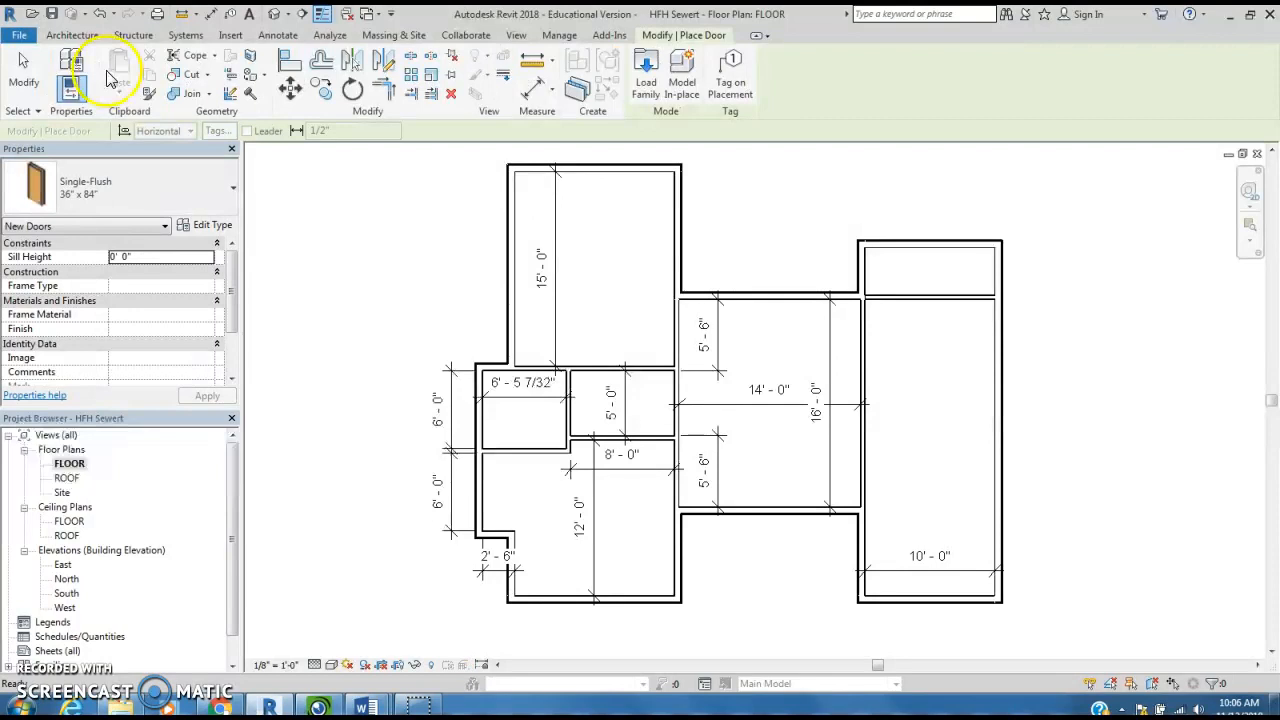
{"action": "left_click", "coordinate": [646, 78]}
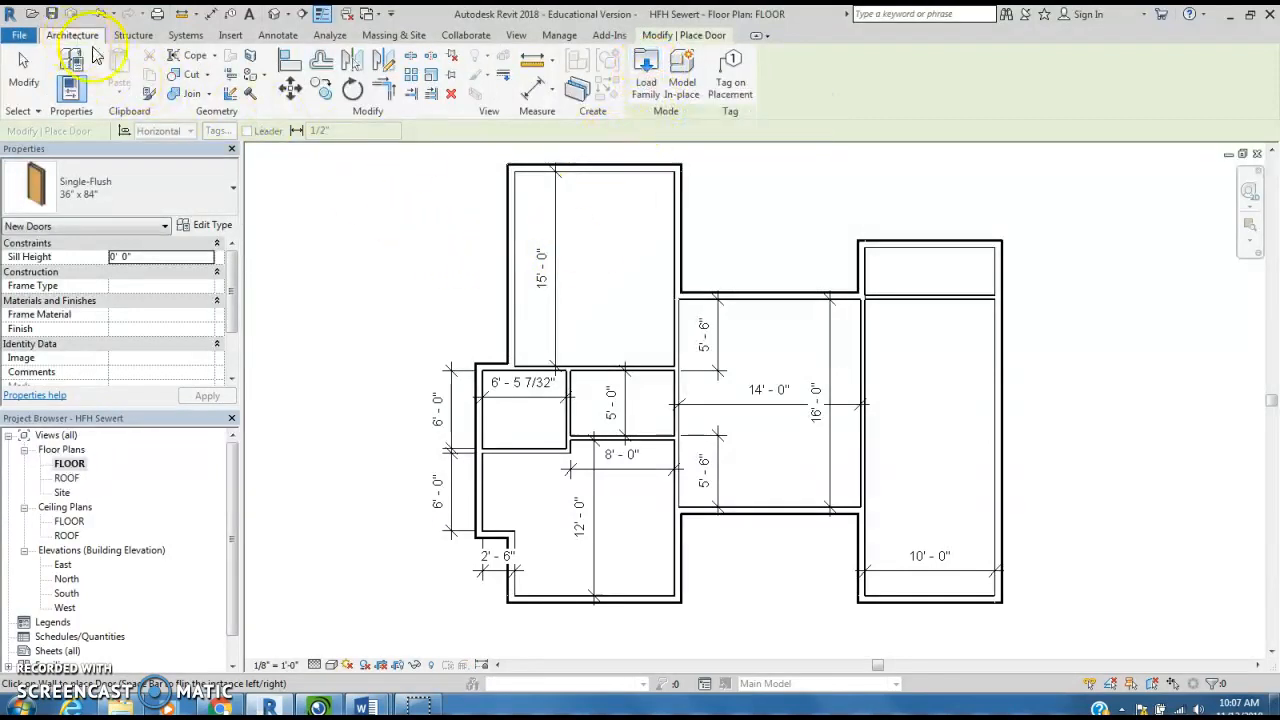
{"action": "left_click", "coordinate": [645, 70]}
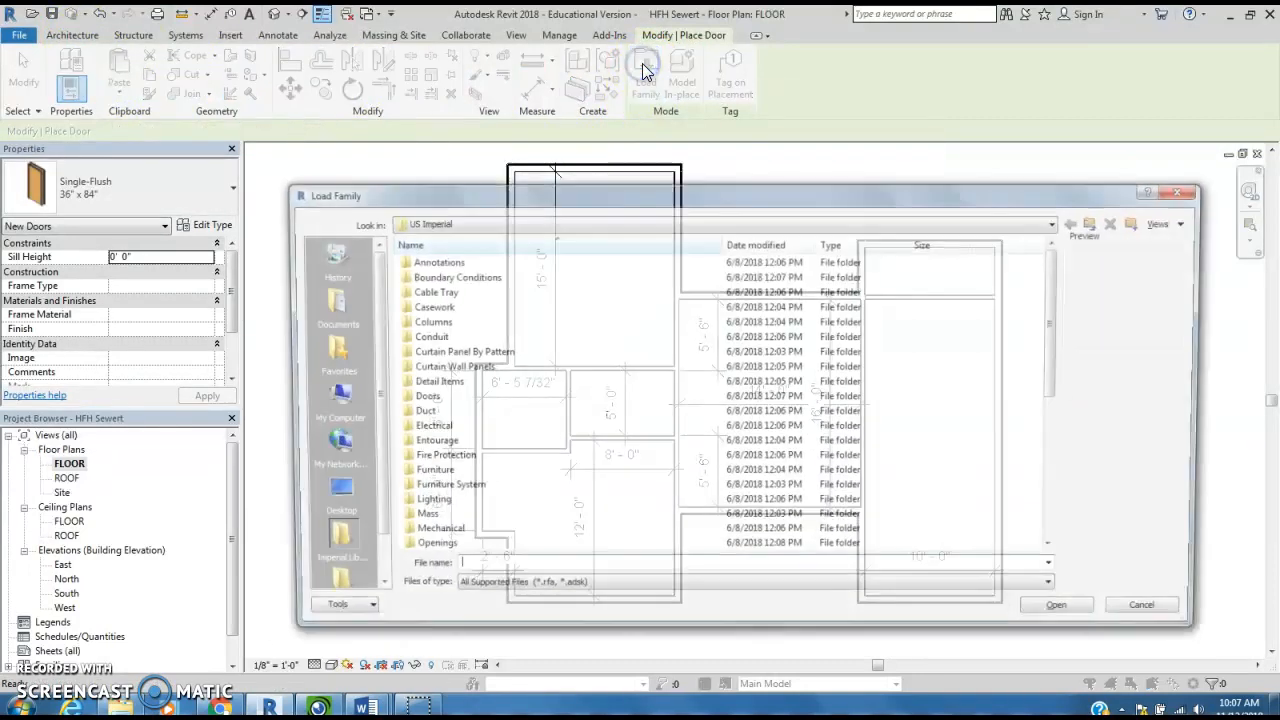
{"action": "left_click_drag", "start_coordinate": [646, 186], "coordinate": [639, 136]}
{"action": "left_click", "coordinate": [447, 306]}
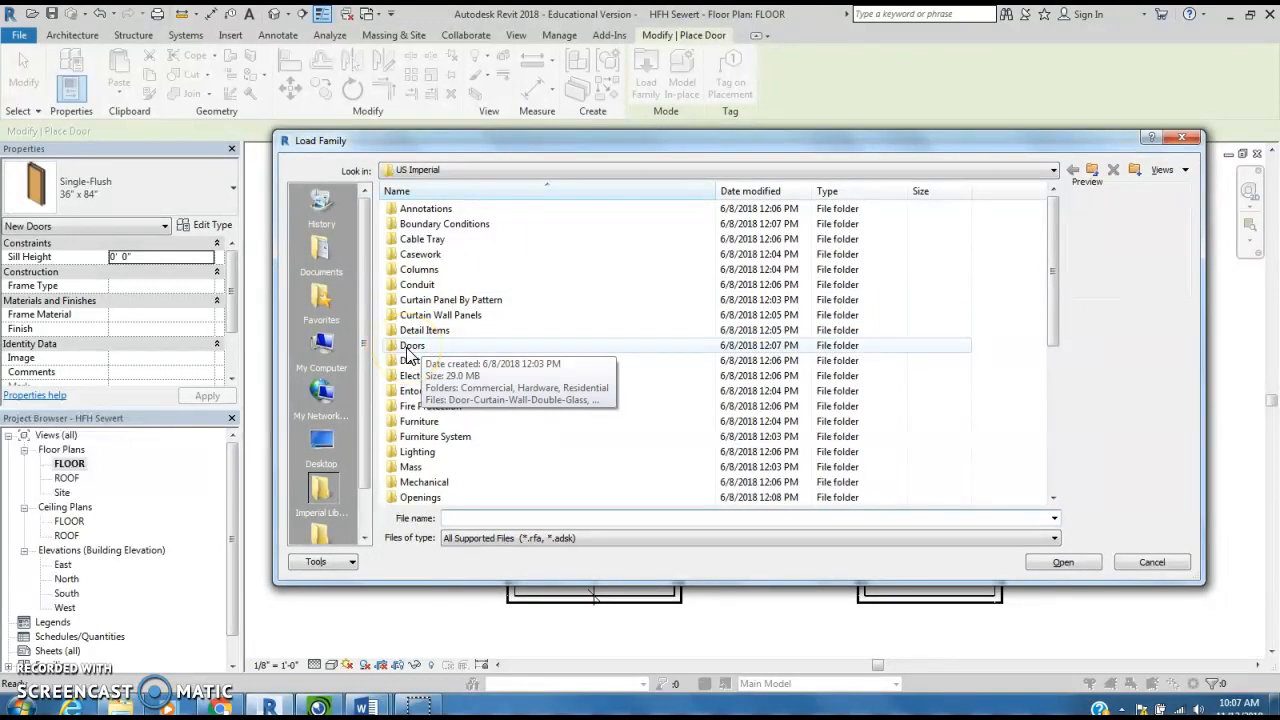
{"action": "left_click", "coordinate": [406, 350]}
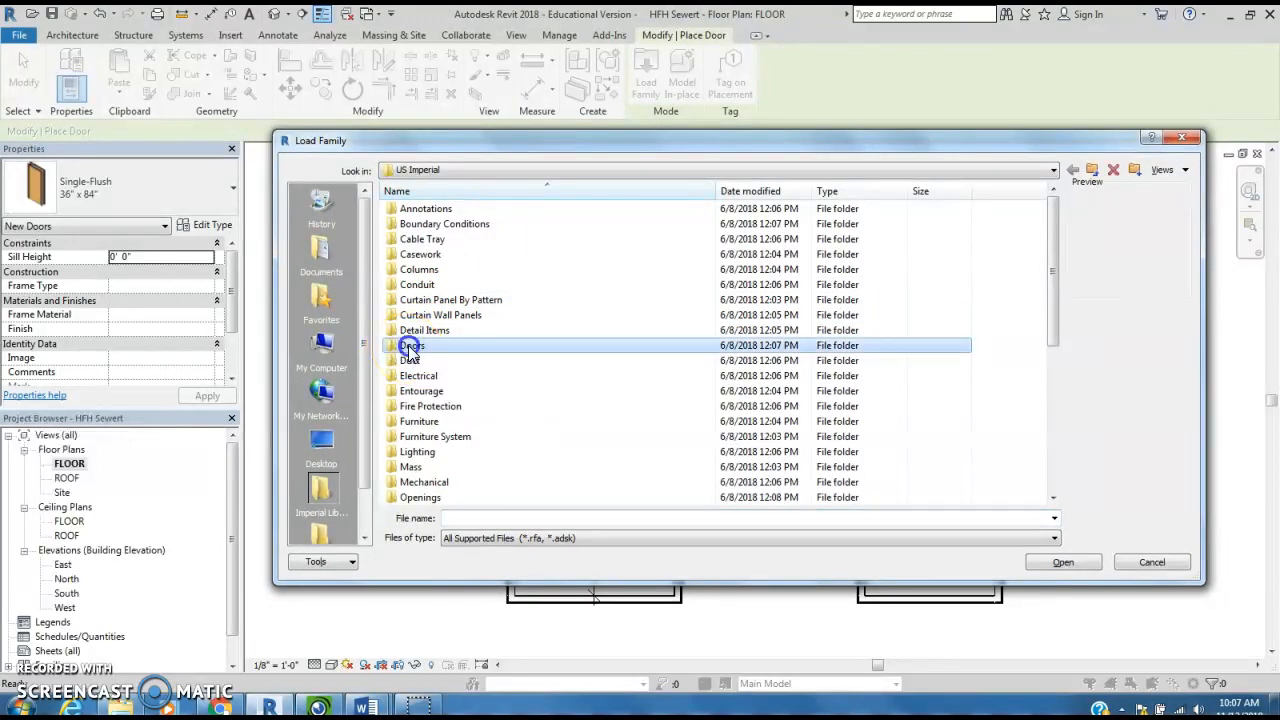
{"action": "double_click", "coordinate": [409, 354]}
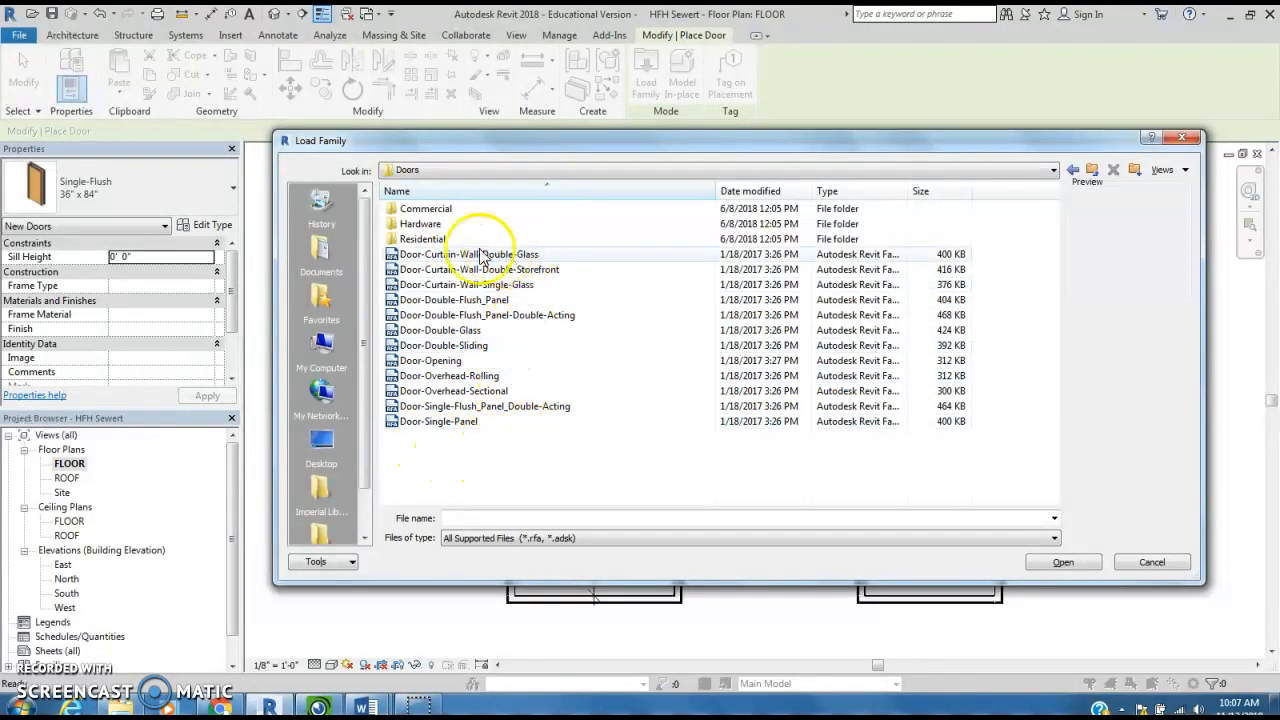
{"action": "double_click", "coordinate": [421, 240]}
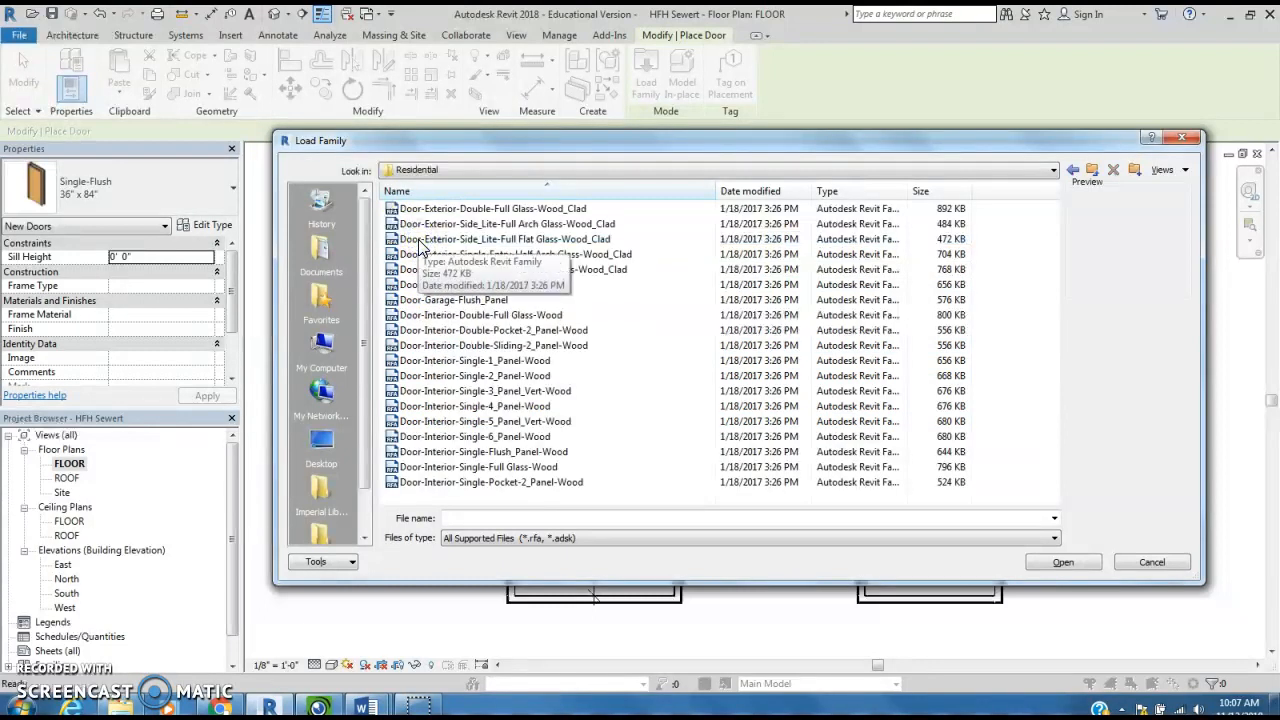
- Examine the previews of the residential exterior, garage and interior door families to compare their panel and glass styles
{"action": "left_click", "coordinate": [541, 210]}
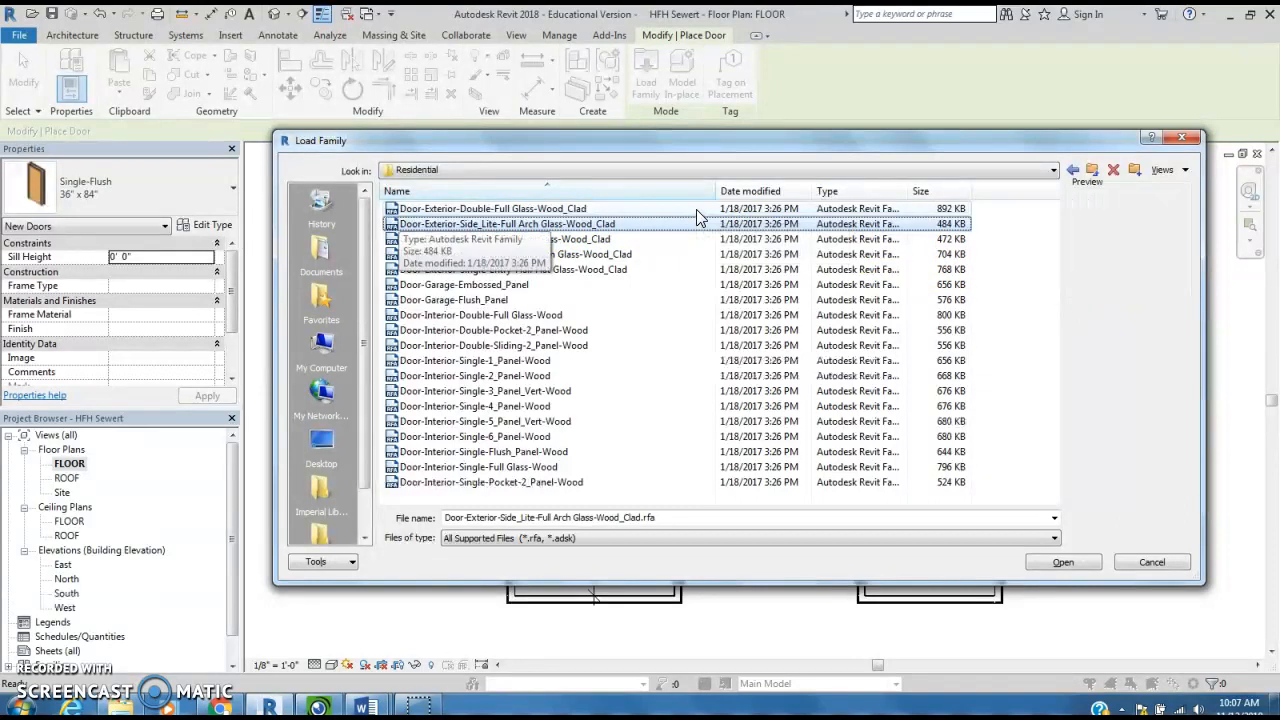
{"action": "key", "text": "Down"}
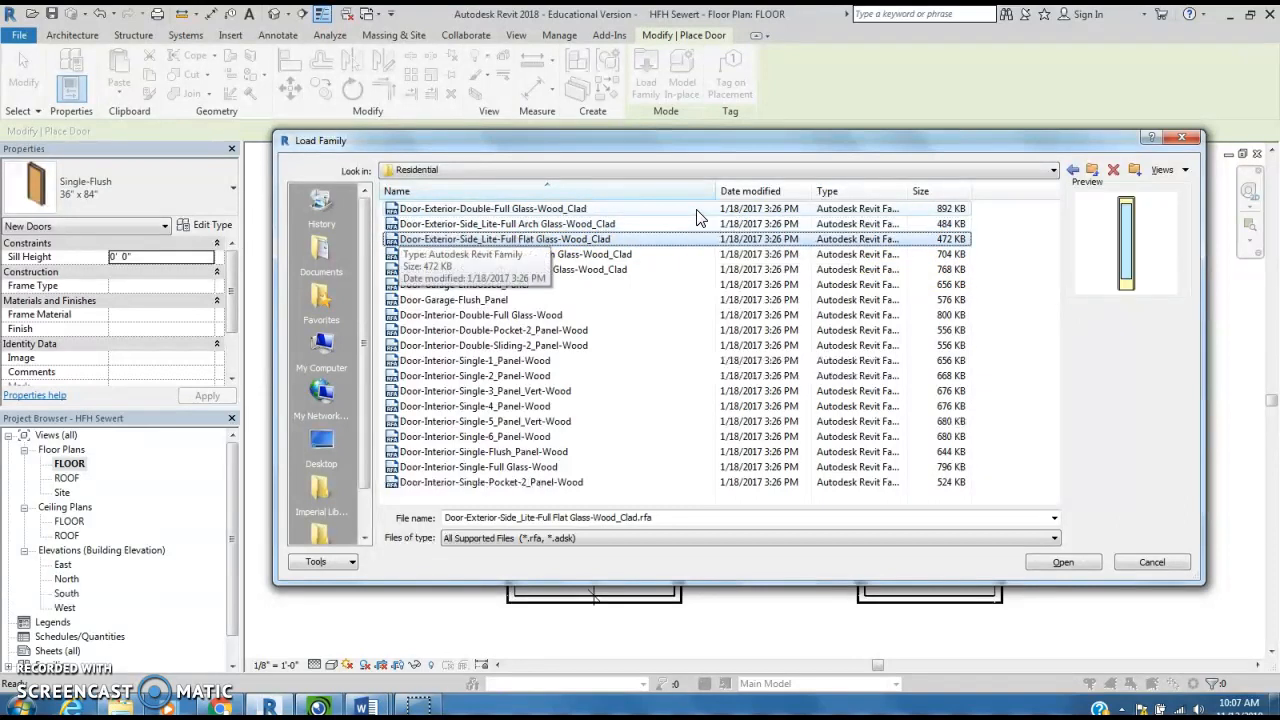
{"action": "key", "text": "Down"}
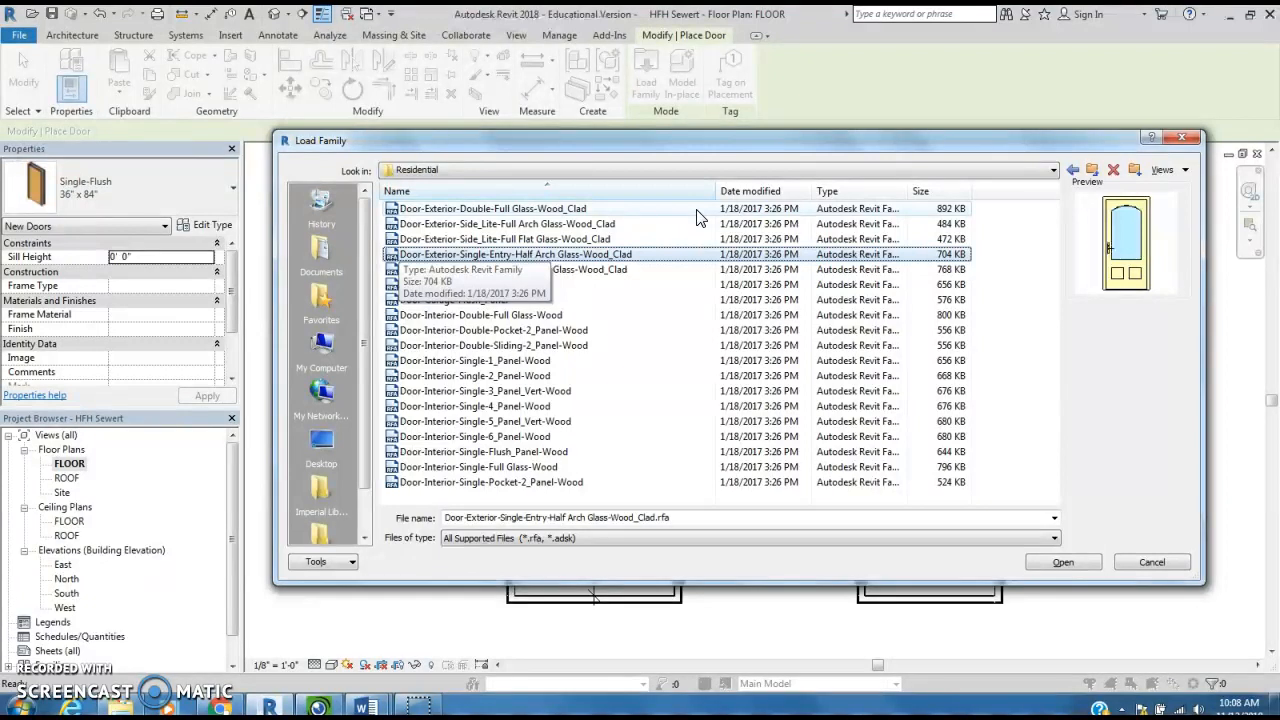
{"action": "key", "text": "Down"}
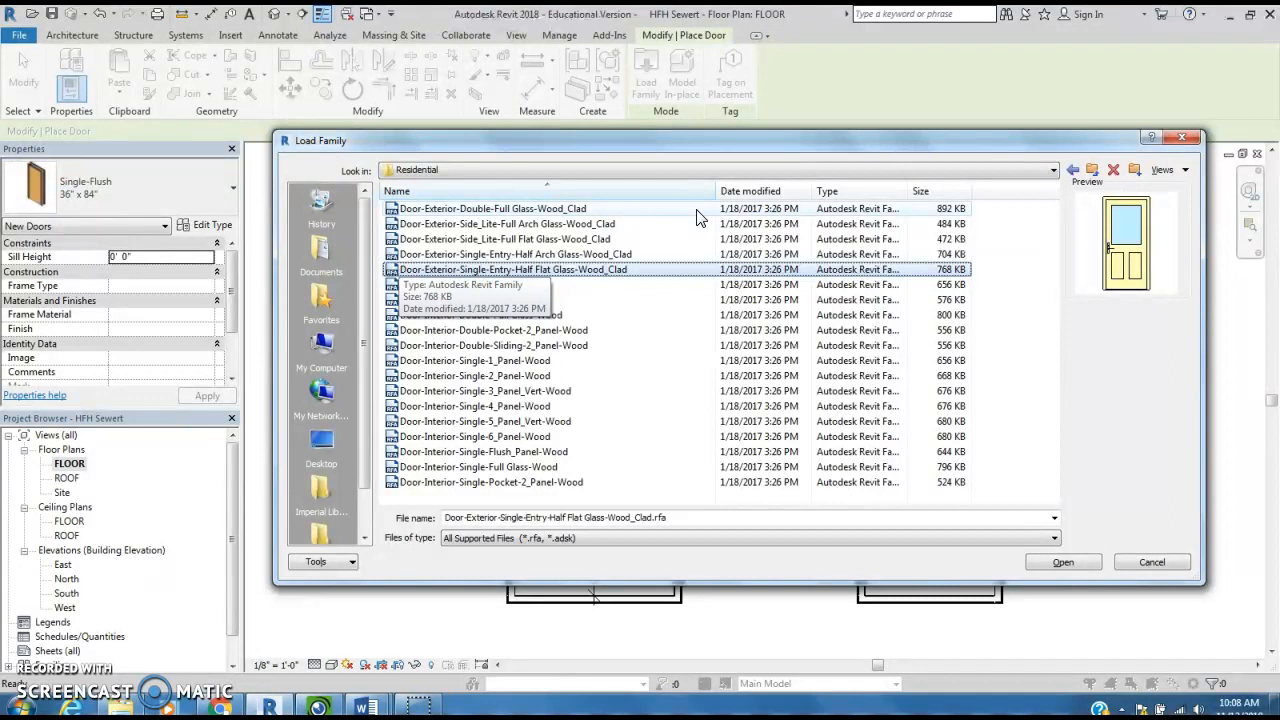
{"action": "key", "text": "Up"}
{"action": "key", "text": "Down"}
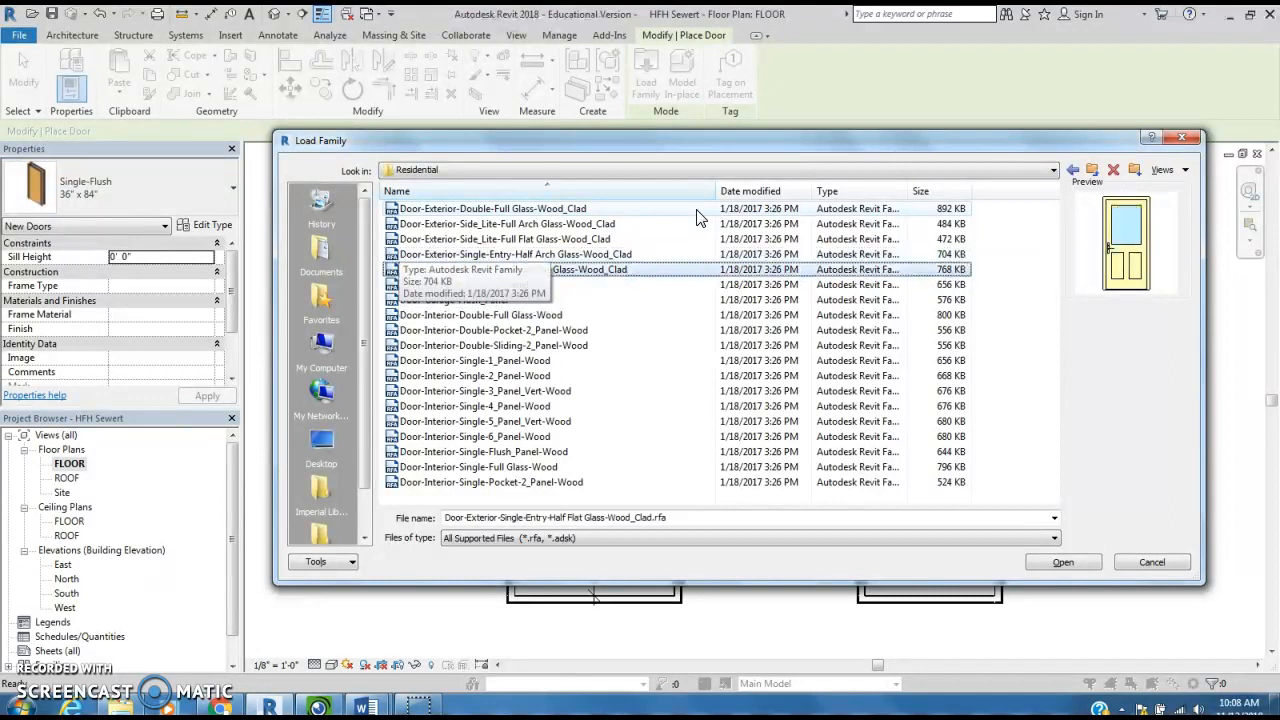
{"action": "key", "text": "Down"}
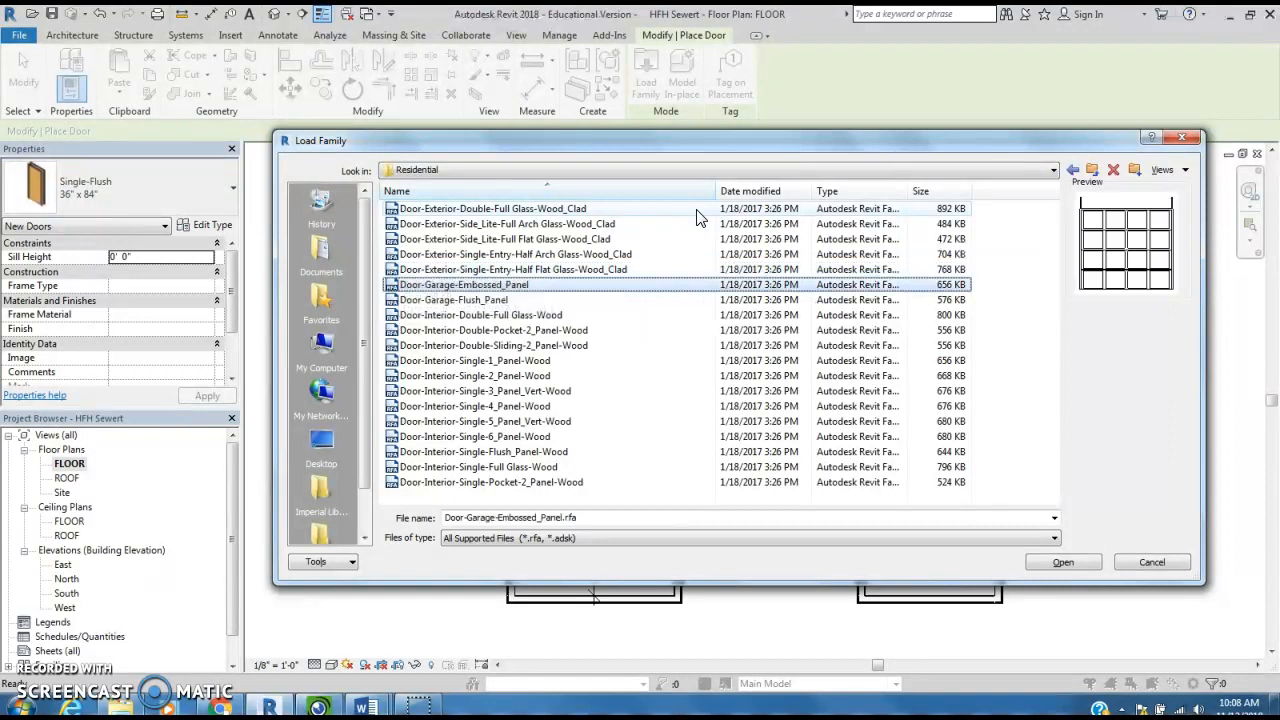
{"action": "key", "text": "Down"}
{"action": "key", "text": "Down"}
{"action": "key", "text": "Down"}
{"action": "key", "text": "Down"}
{"action": "key", "text": "Down"}
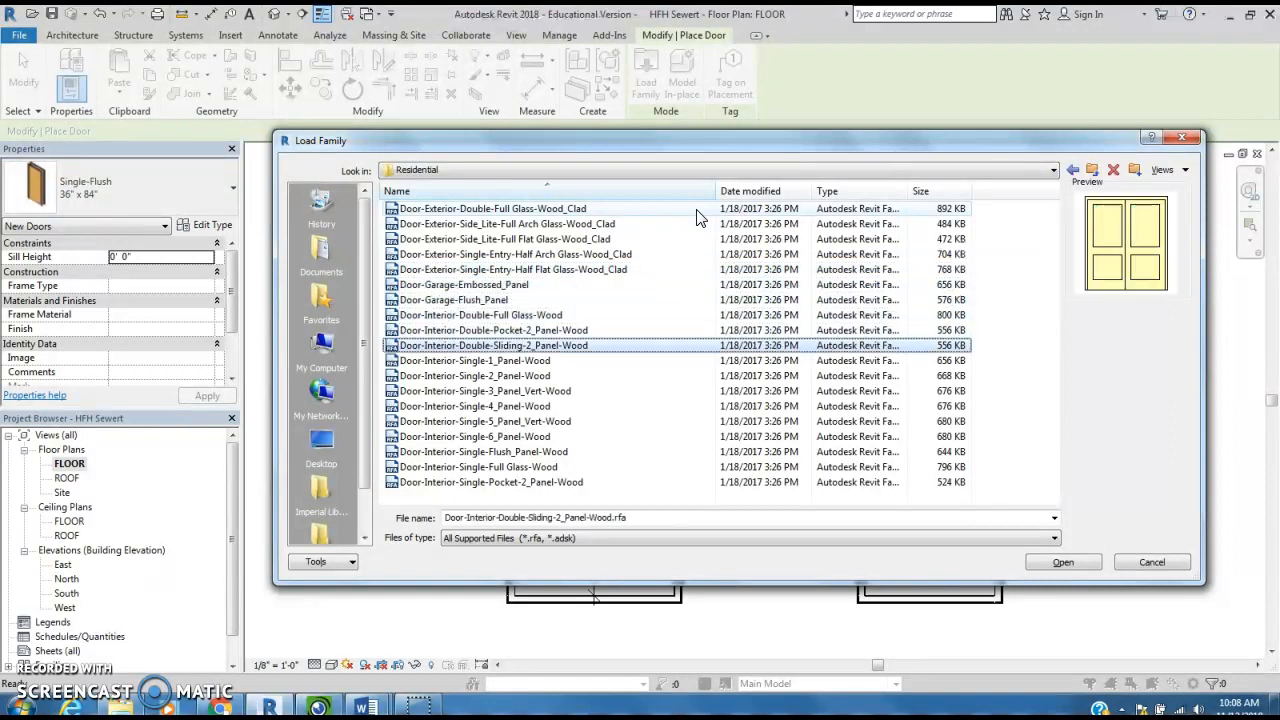
{"action": "key", "text": "Down"}
{"action": "key", "text": "Down"}
{"action": "key", "text": "Down"}
{"action": "key", "text": "Down"}
{"action": "key", "text": "Up"}
{"action": "key", "text": "Up"}
{"action": "key", "text": "Up"}
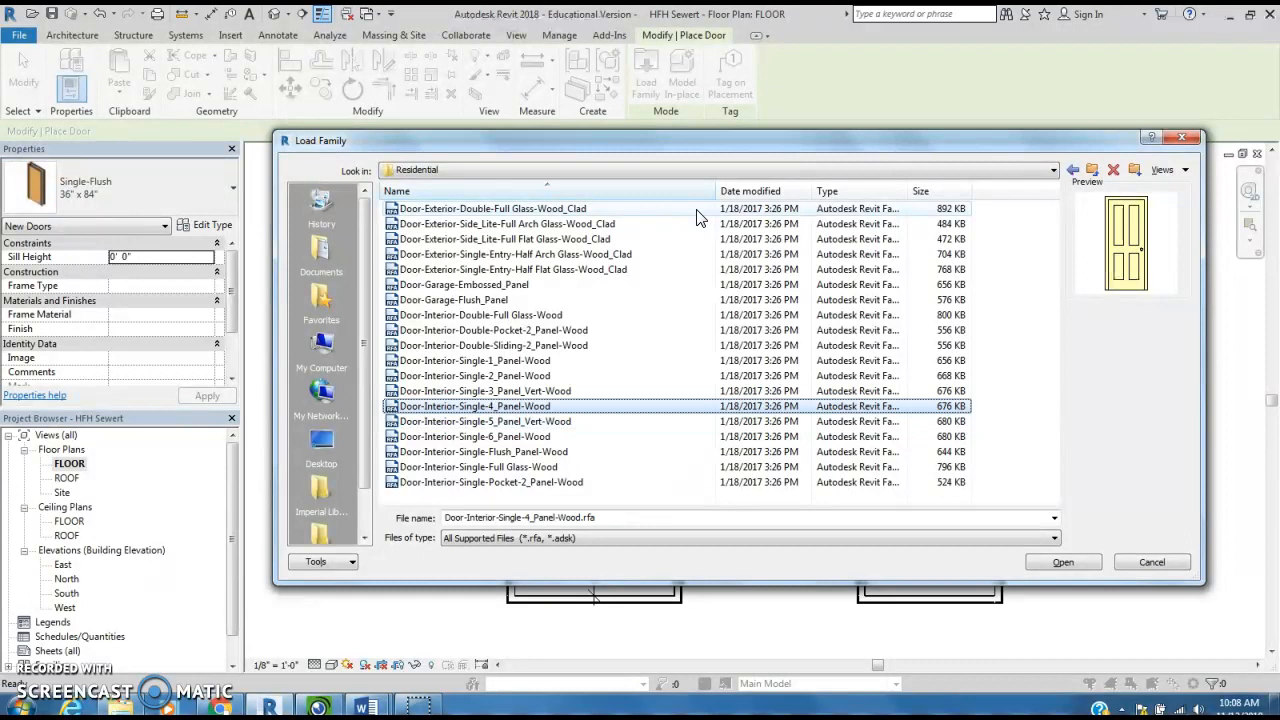
{"action": "key", "text": "Up"}
{"action": "key", "text": "Up"}
{"action": "key", "text": "Up"}
{"action": "key", "text": "Up"}
{"action": "key", "text": "Up"}
{"action": "key", "text": "Up"}
{"action": "key", "text": "Up"}
{"action": "key", "text": "Up"}
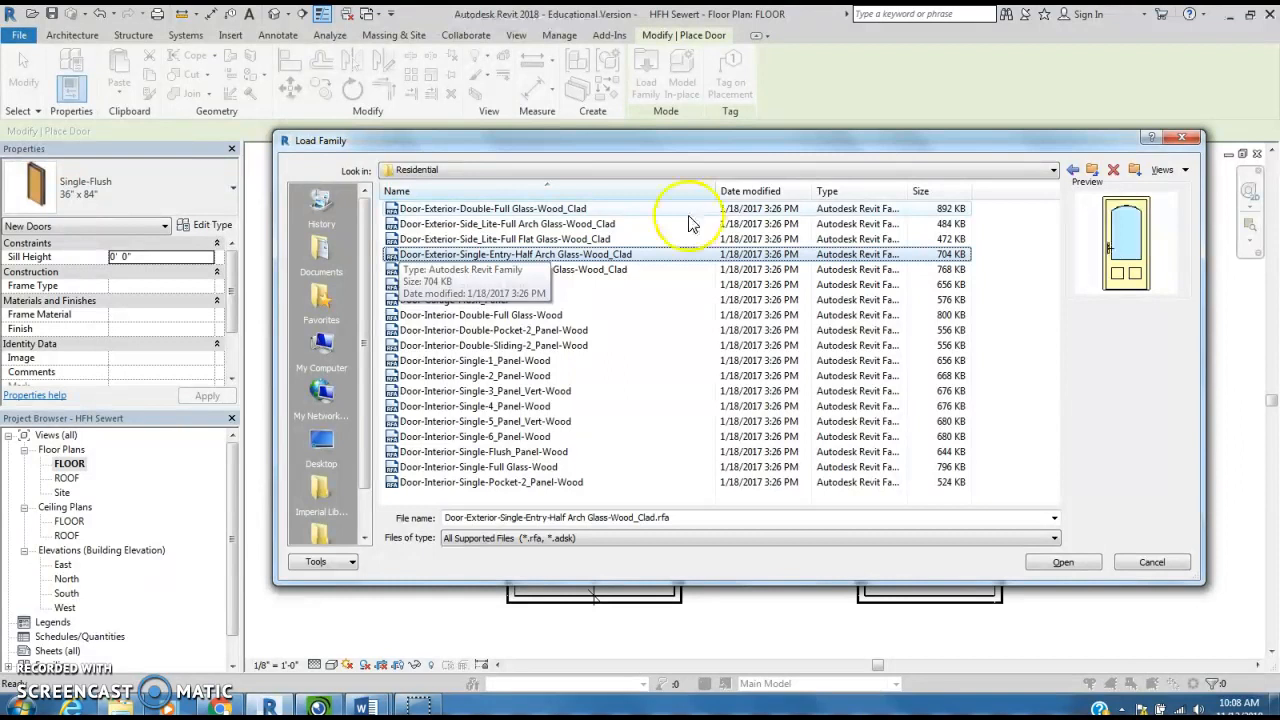
- Load the Door-Exterior-Single-Entry-Half Arch Glass-Wood_Clad family with the 36" x 84" type
{"action": "left_click", "coordinate": [611, 258]}
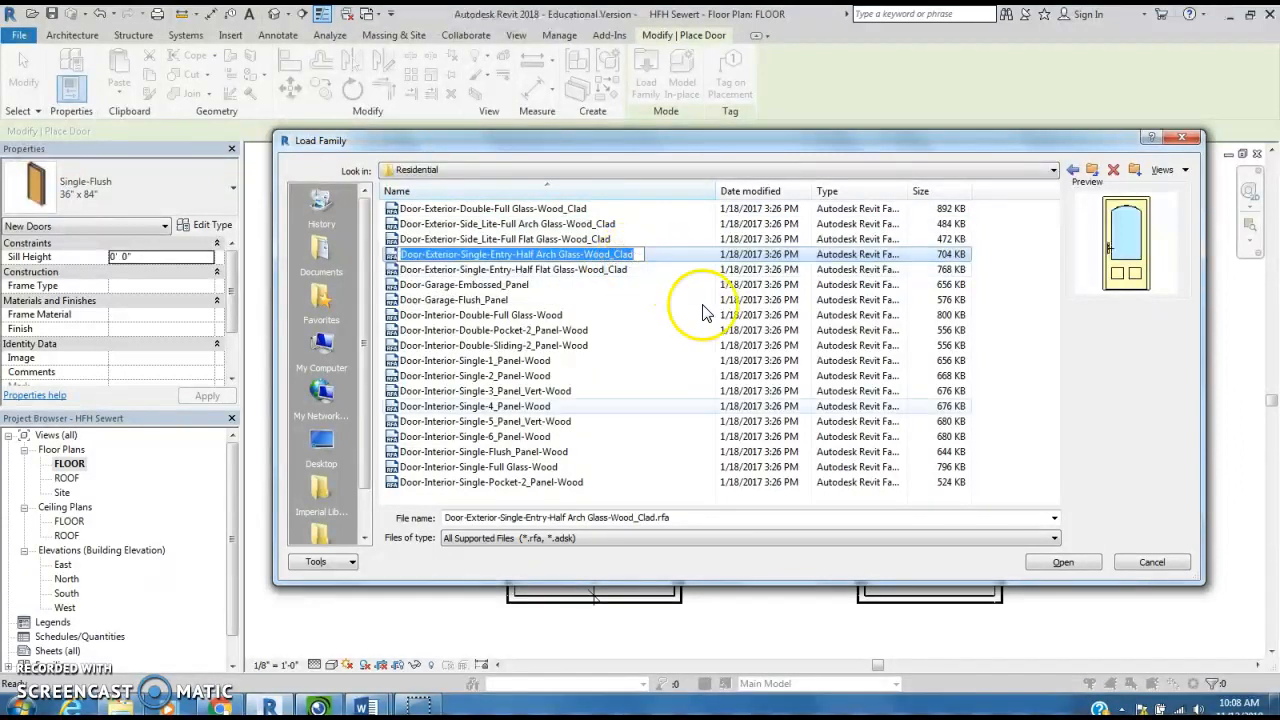
{"action": "left_click", "coordinate": [1063, 564]}
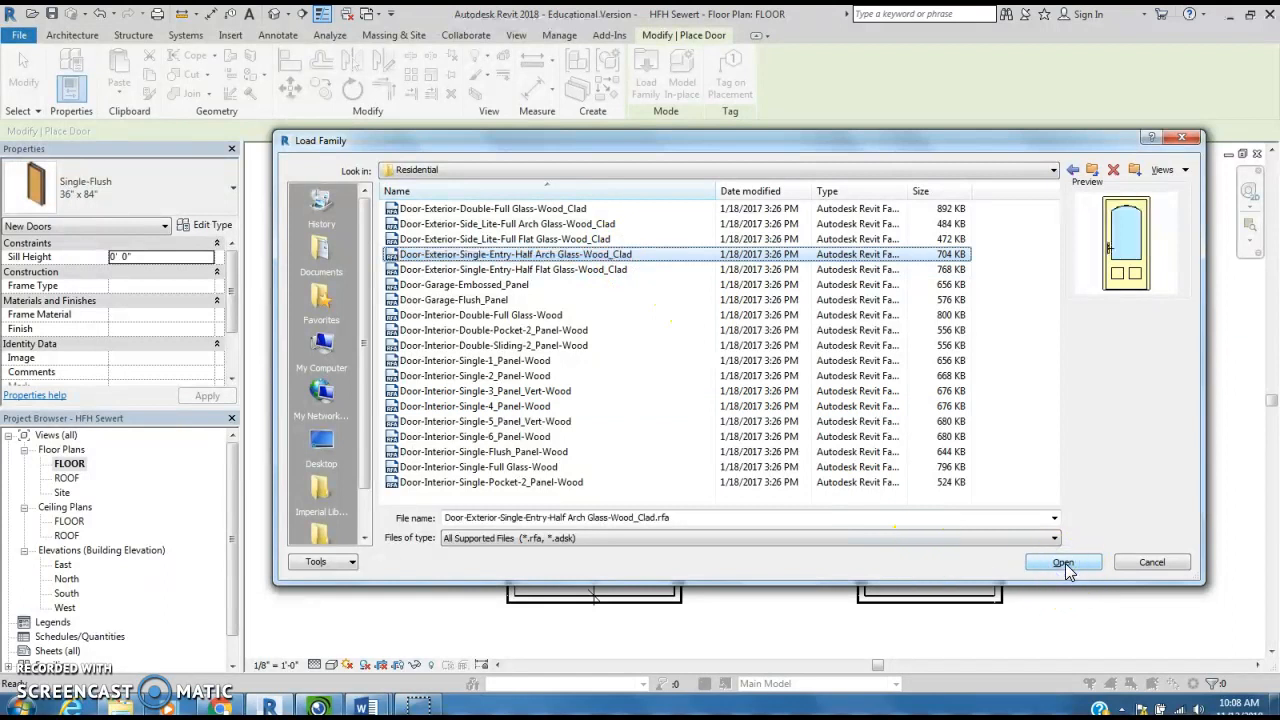
{"action": "left_click", "coordinate": [1058, 563]}
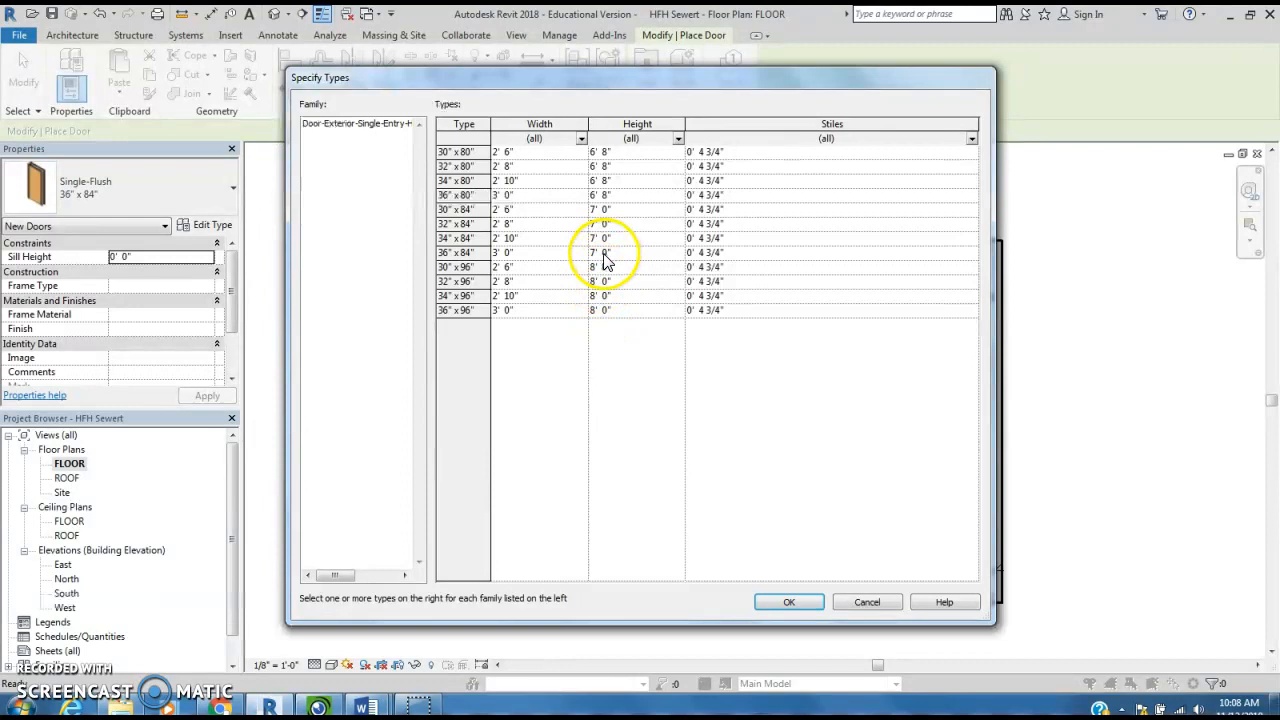
{"action": "left_click", "coordinate": [457, 252]}
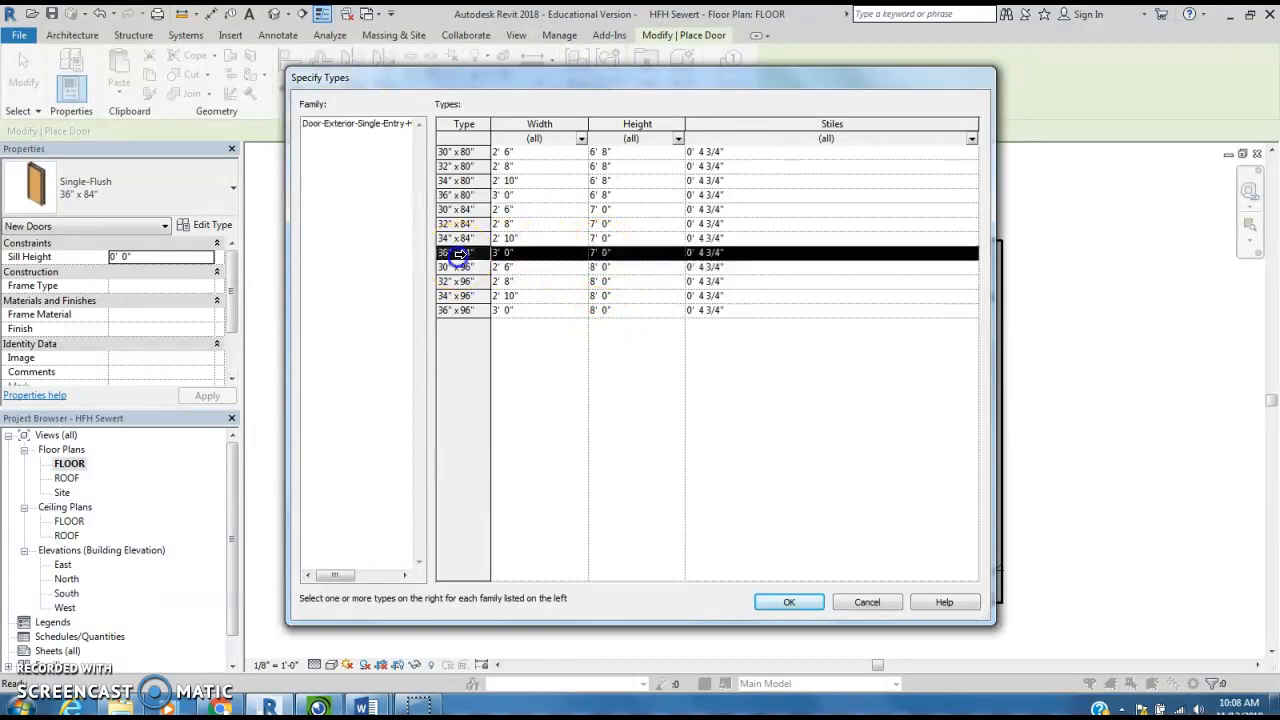
{"action": "left_click", "coordinate": [790, 601]}
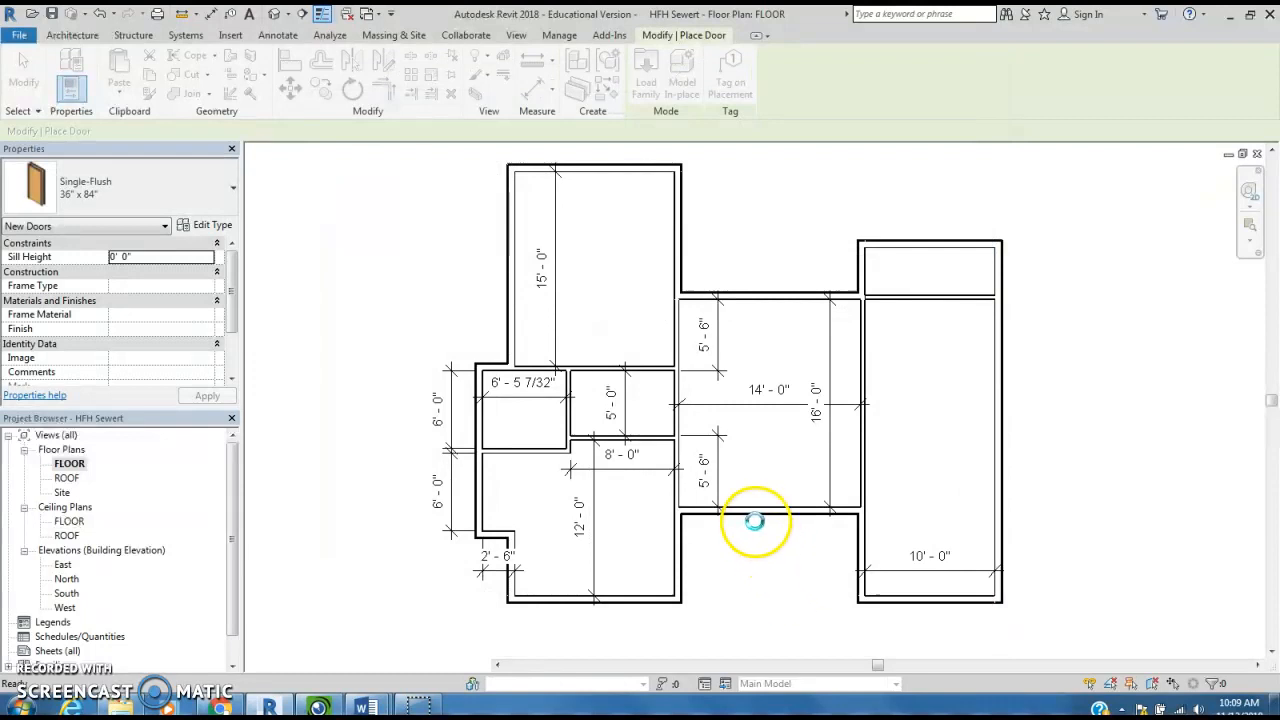
- Place the 36" x 84" exterior door centred in the lower wall of the 14' x 16' room, swinging inward and hinged on the east side
{"action": "scroll", "coordinate": [802, 452], "scroll_direction": "up", "scroll_amount": 2}
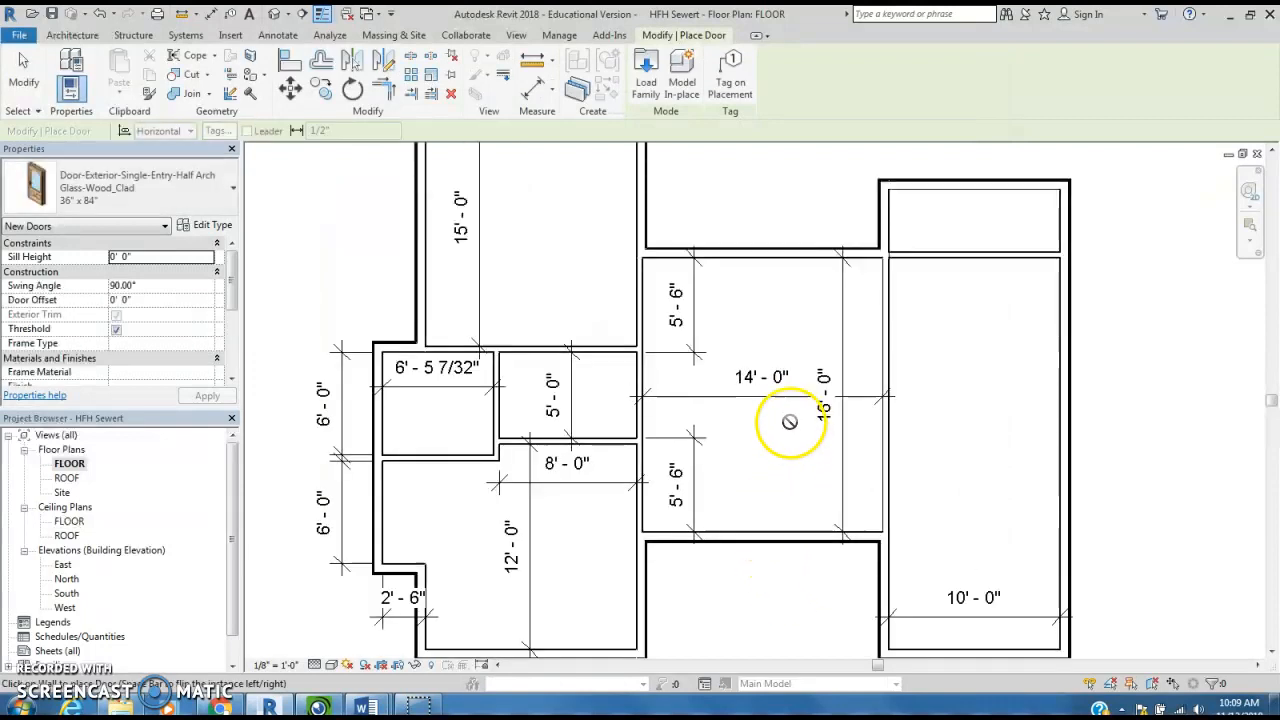
{"action": "scroll", "coordinate": [771, 429], "scroll_direction": "up", "scroll_amount": 1}
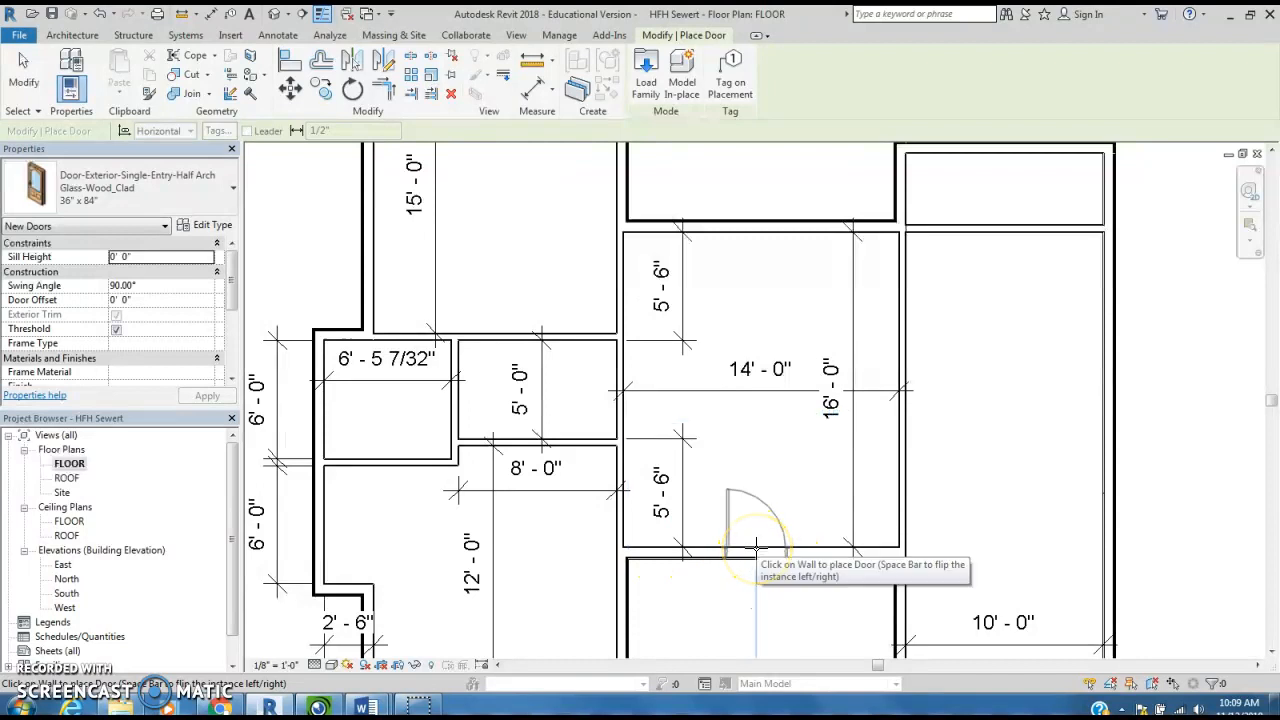
{"action": "middle_click_drag", "start_coordinate": [757, 544], "coordinate": [745, 359]}
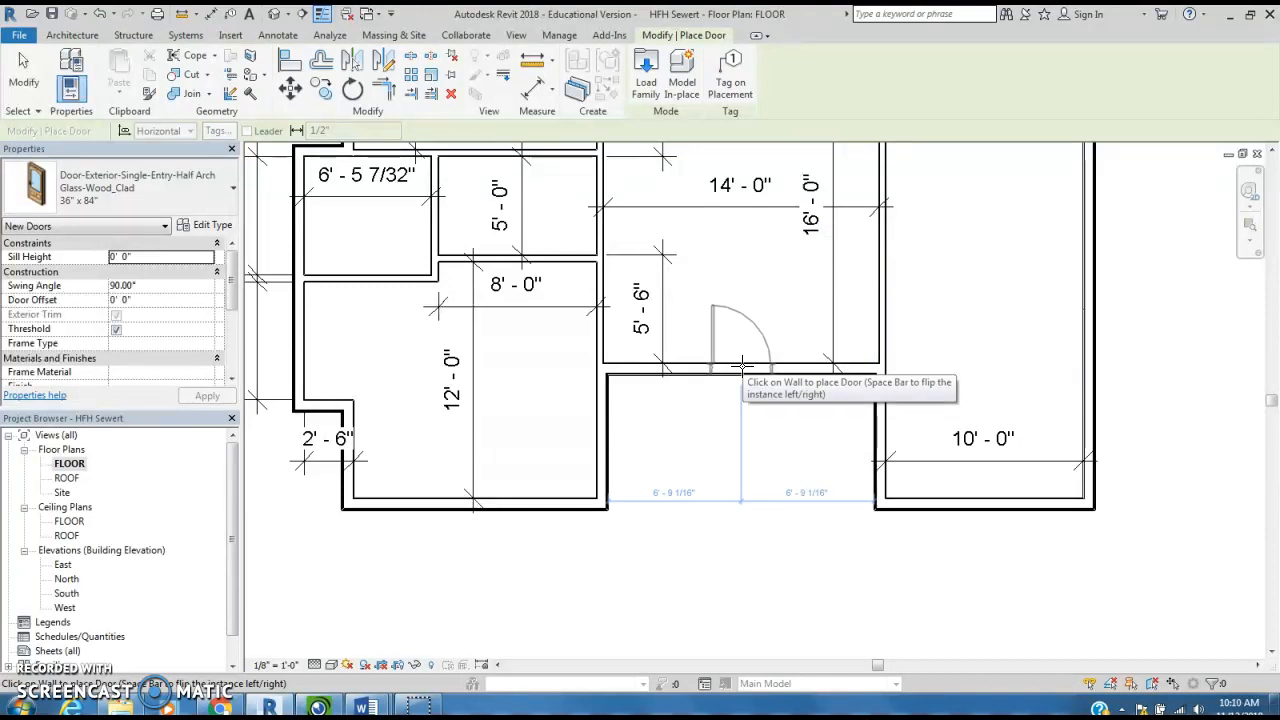
{"action": "key", "text": "space"}
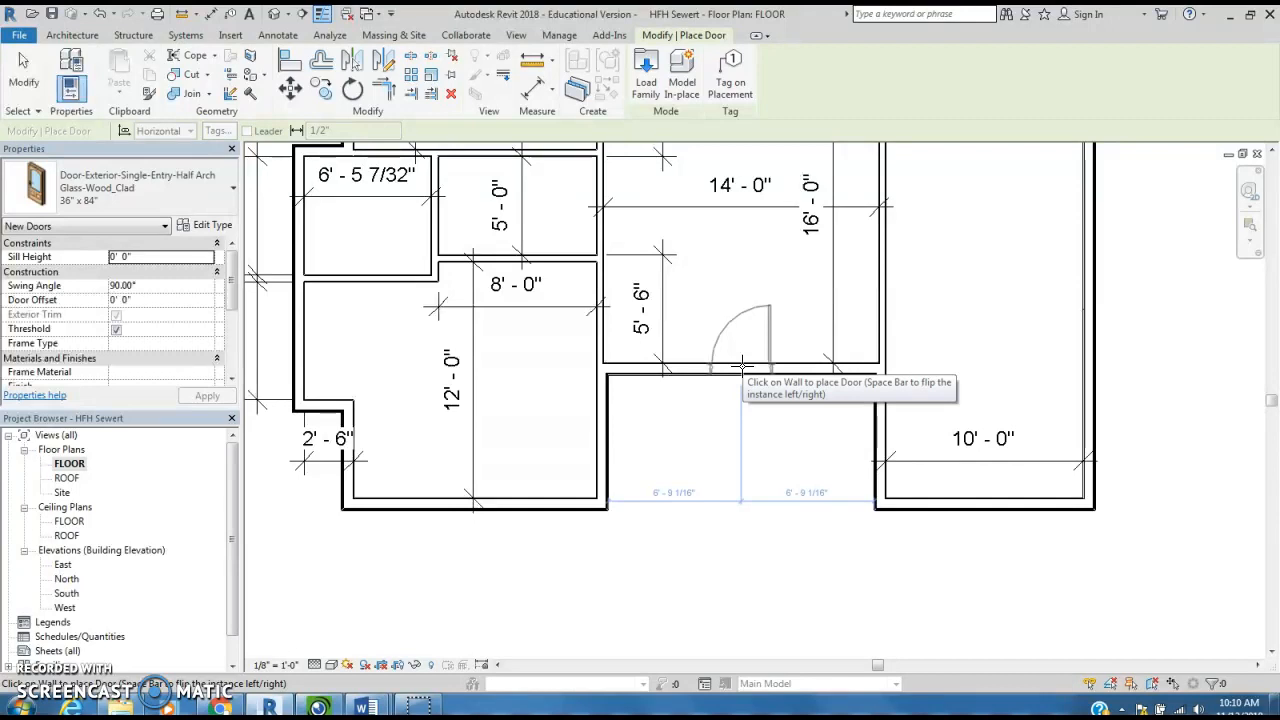
{"action": "left_click", "coordinate": [741, 366]}
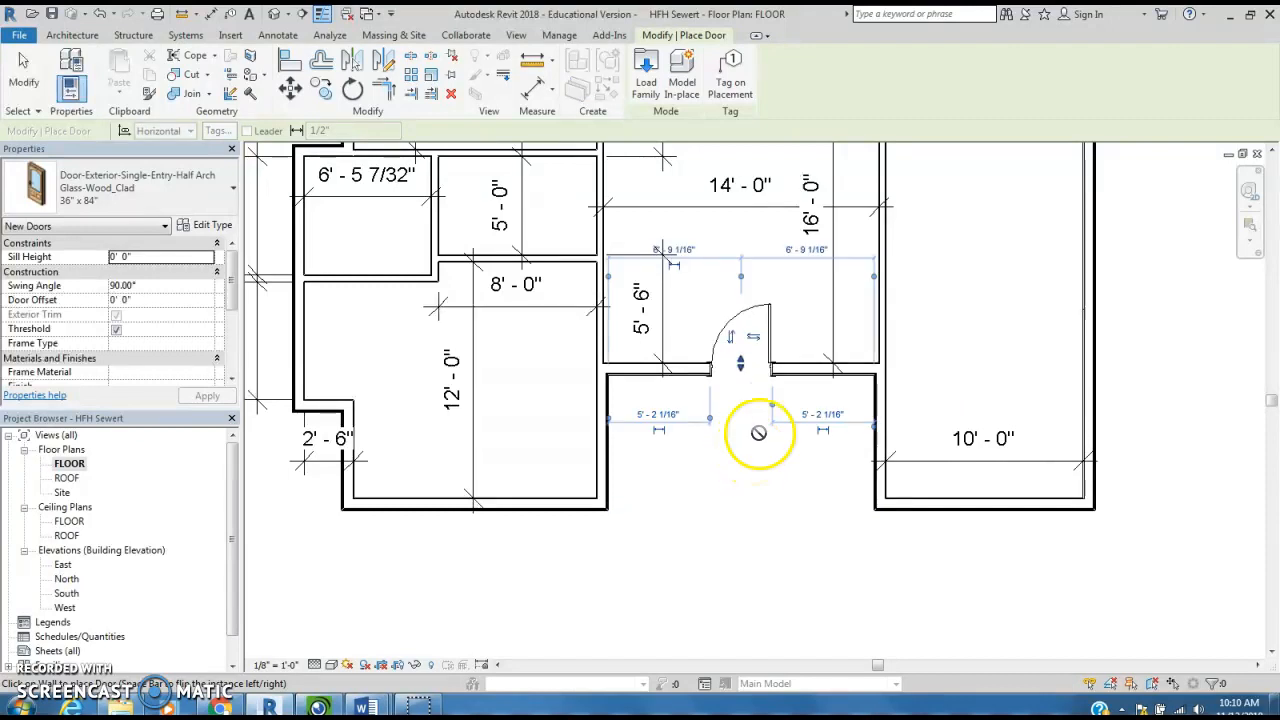
- Place a second 36" x 84" exterior door in the room's upper wall, about 4" from the east corner, swinging inward with its hinge beside that corner
{"action": "scroll", "coordinate": [759, 432], "scroll_direction": "up", "scroll_amount": 1}
{"action": "scroll", "coordinate": [760, 430], "scroll_direction": "down", "scroll_amount": 2}
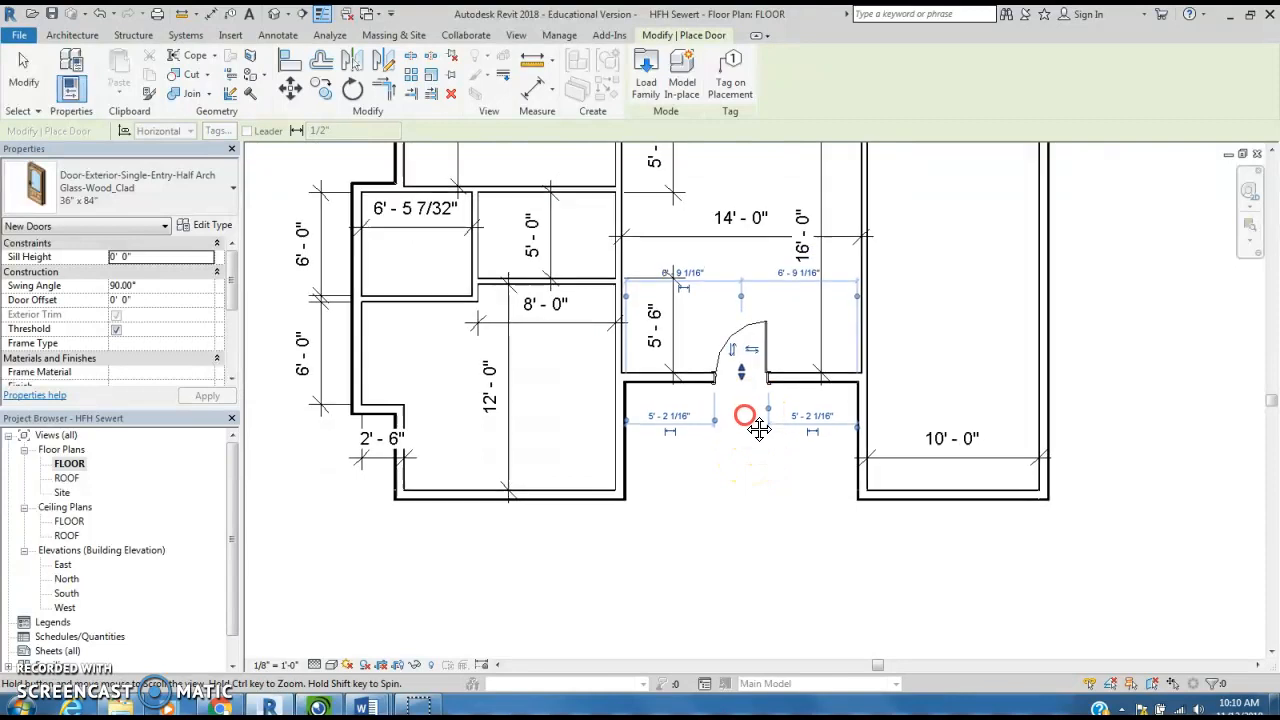
{"action": "middle_click_drag", "start_coordinate": [759, 430], "coordinate": [733, 584]}
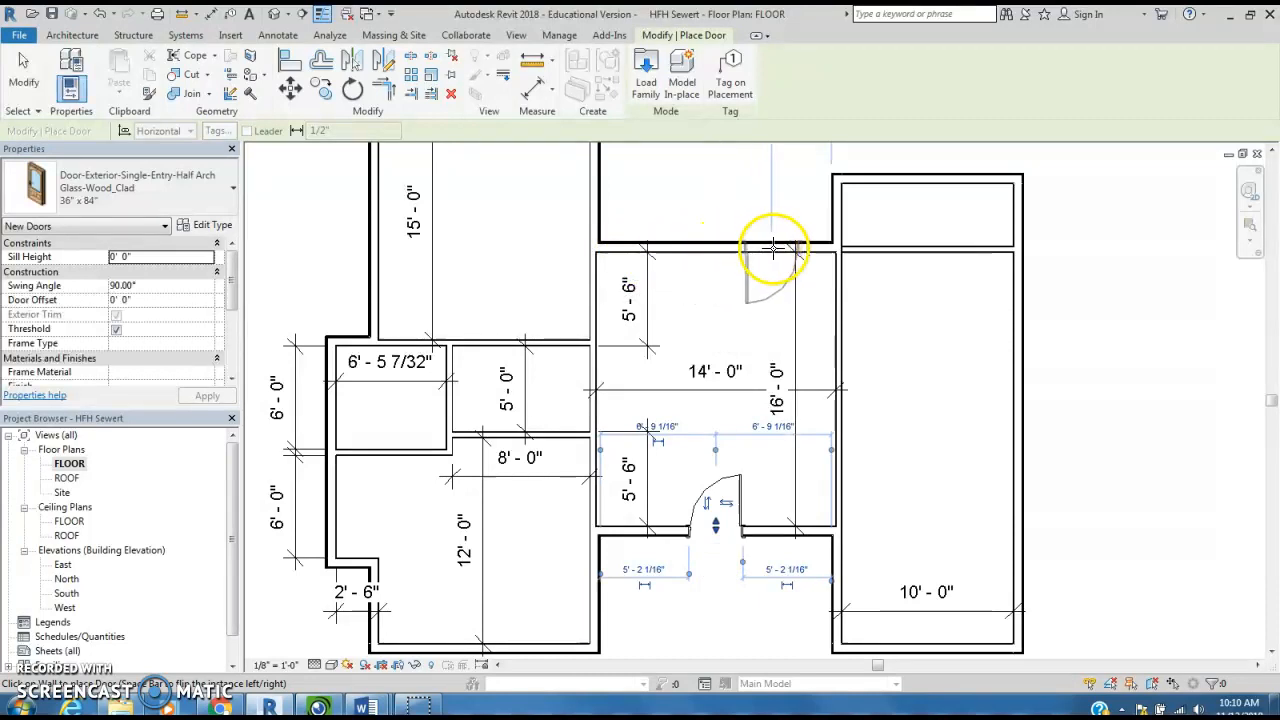
{"action": "key", "text": "space"}
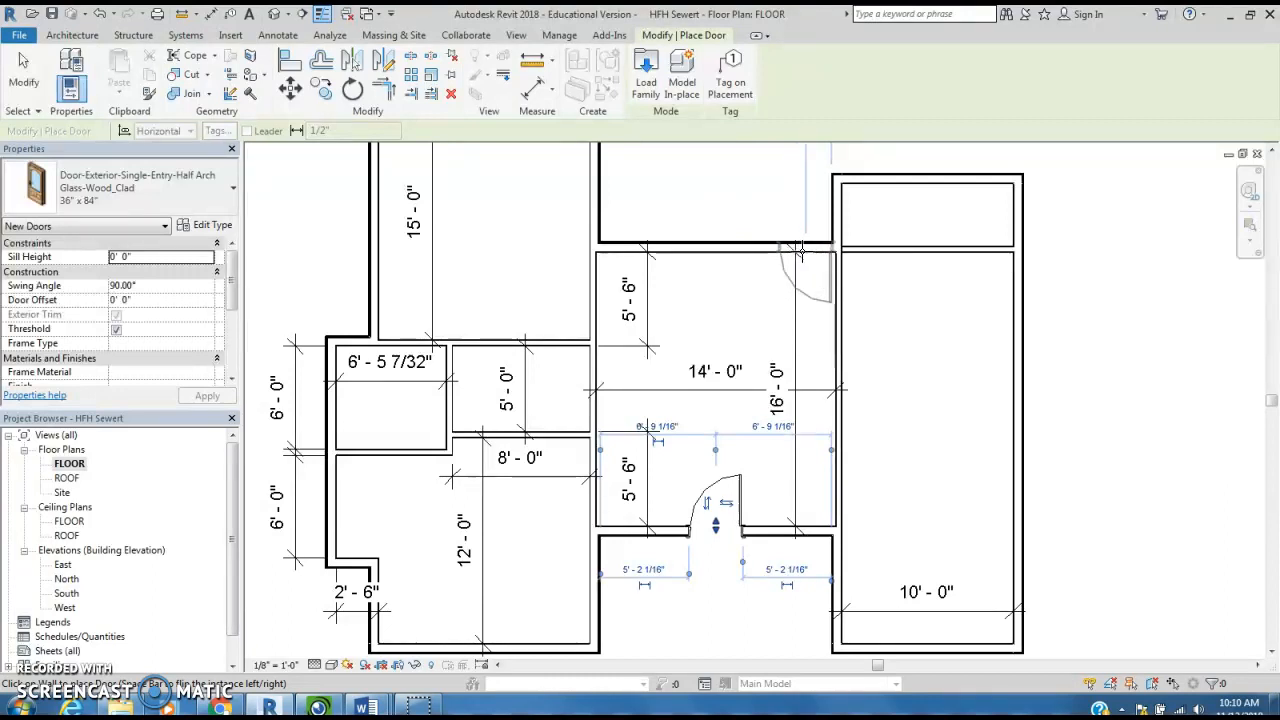
{"action": "scroll", "coordinate": [800, 252], "scroll_direction": "up", "scroll_amount": 5}
{"action": "left_click", "coordinate": [848, 252]}
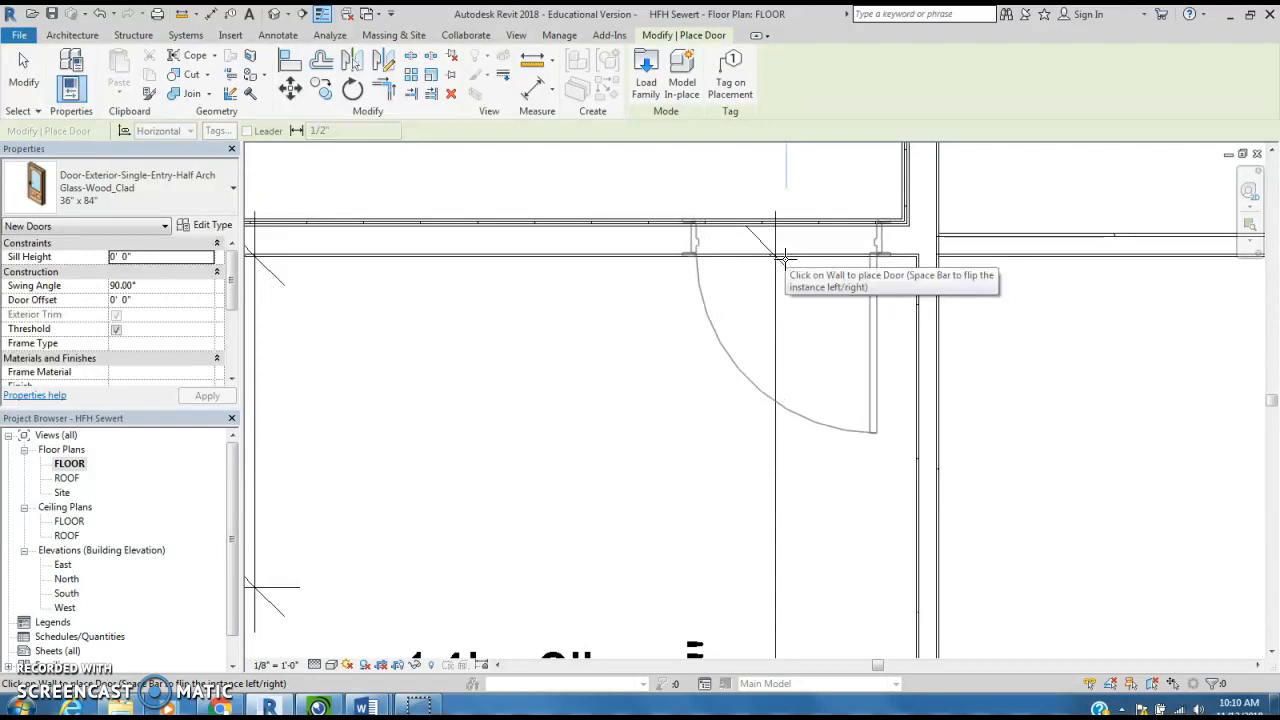
{"action": "left_click", "coordinate": [785, 258]}
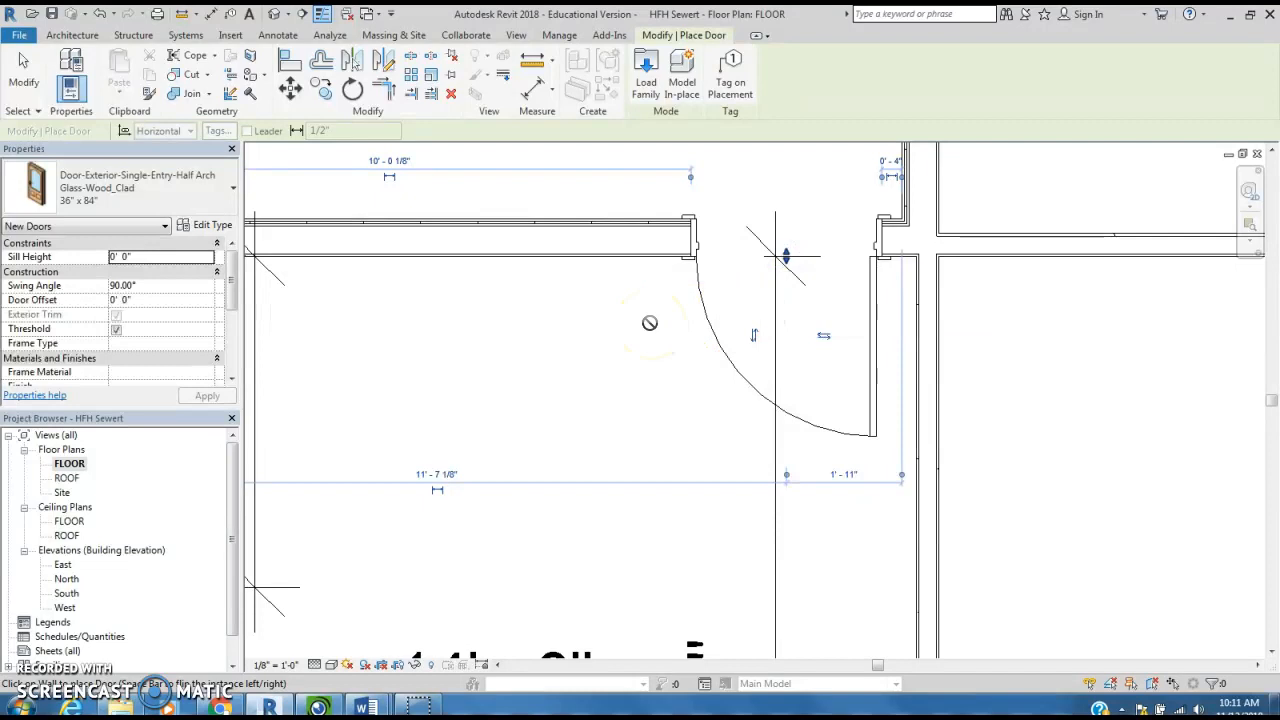
- Start loading another door family and browse the library to the Residential subfolder of Doors
{"action": "scroll", "coordinate": [650, 322], "scroll_direction": "up", "scroll_amount": 2}
{"action": "scroll", "coordinate": [650, 322], "scroll_direction": "down", "scroll_amount": 8}
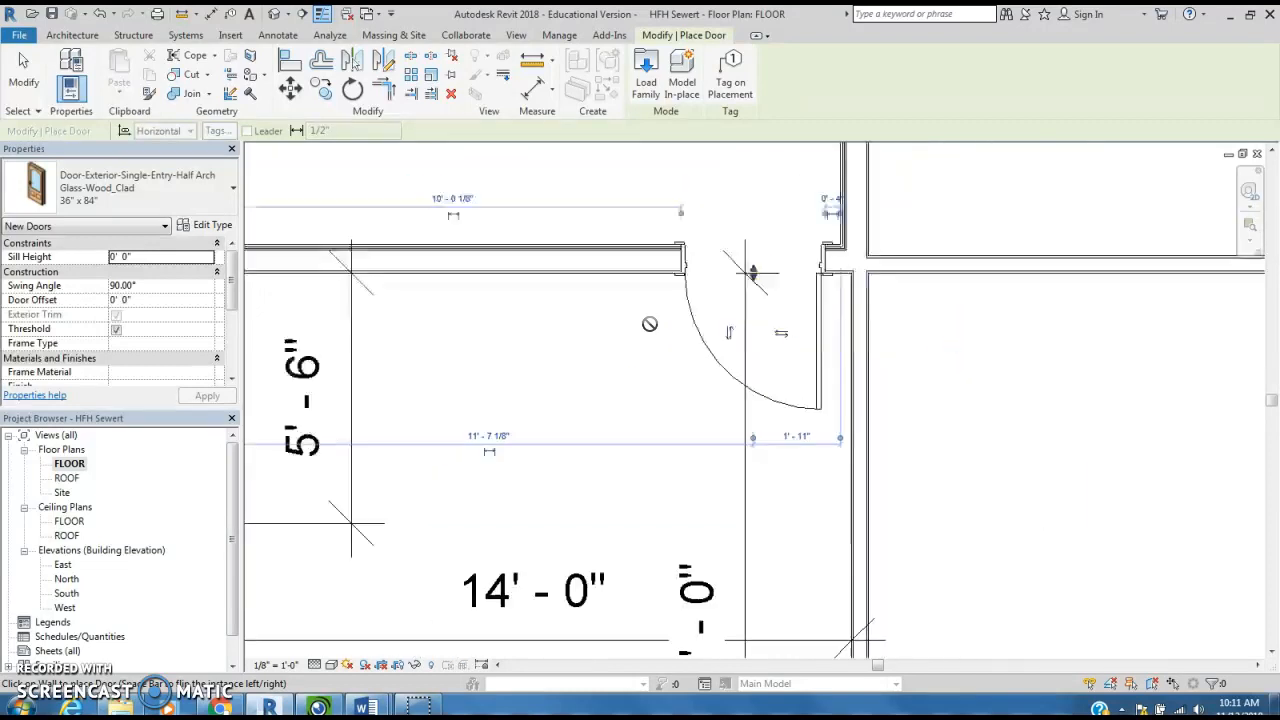
{"action": "middle_click_drag", "start_coordinate": [598, 418], "coordinate": [621, 310]}
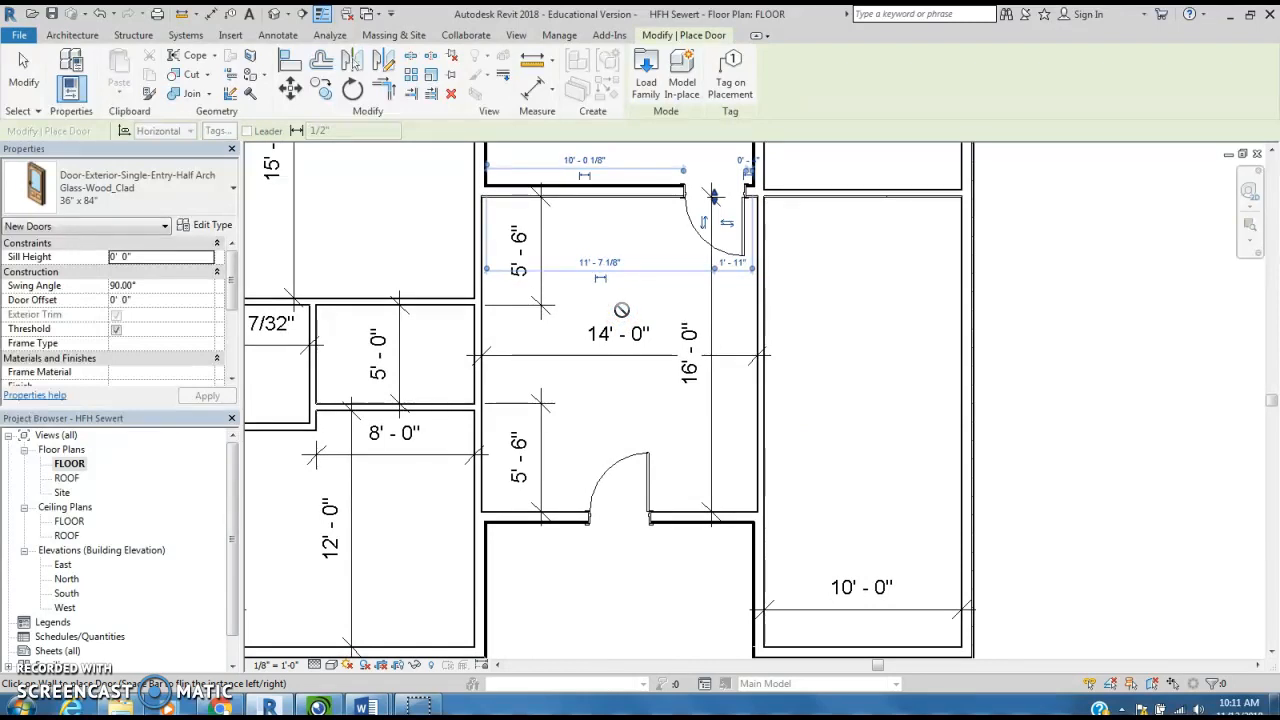
{"action": "left_click", "coordinate": [646, 85]}
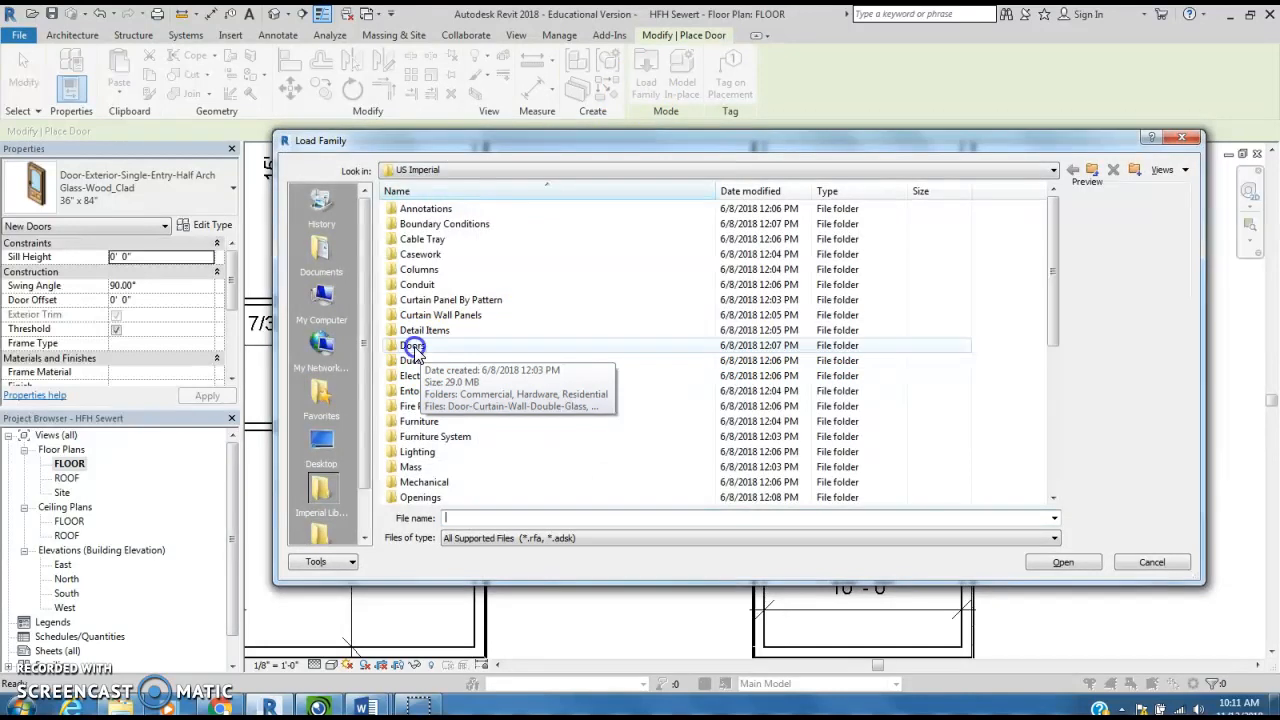
{"action": "double_click", "coordinate": [413, 346]}
{"action": "double_click", "coordinate": [437, 241]}
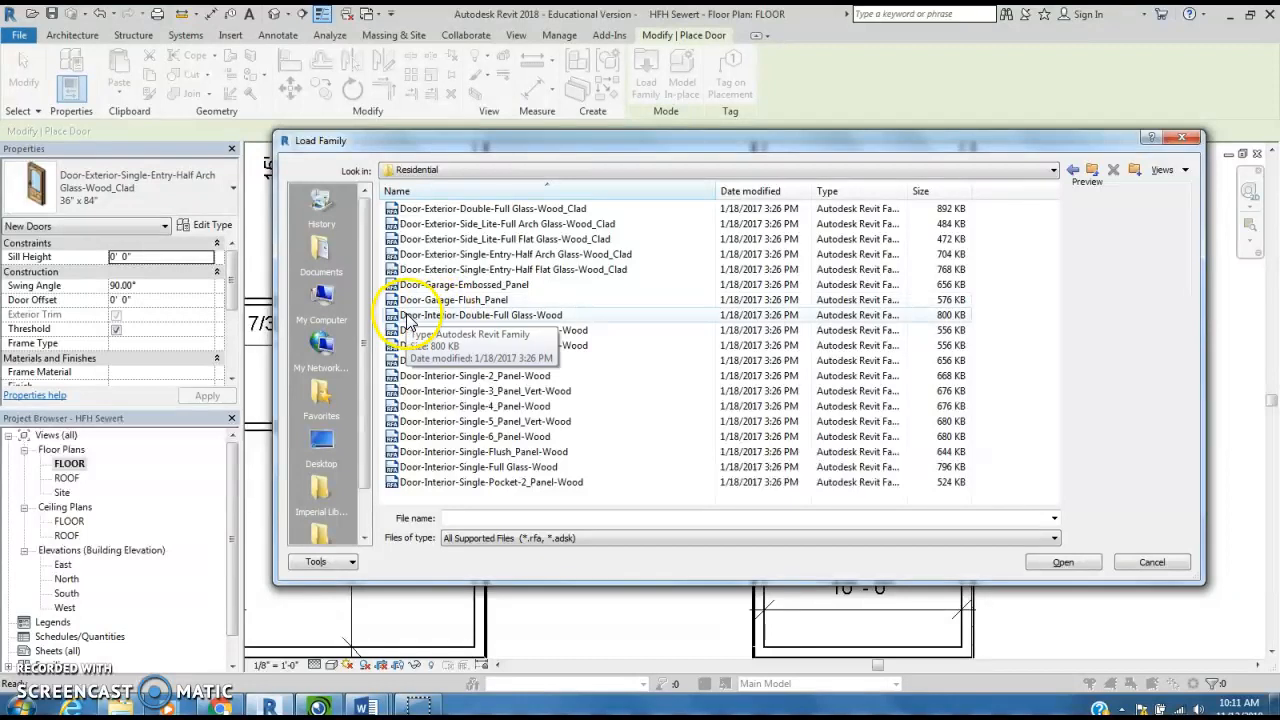
- Examine the previews of the residential interior door families, from Double-Full Glass through Single-Pocket-2_Panel, to compare their styles
{"action": "left_click", "coordinate": [437, 316]}
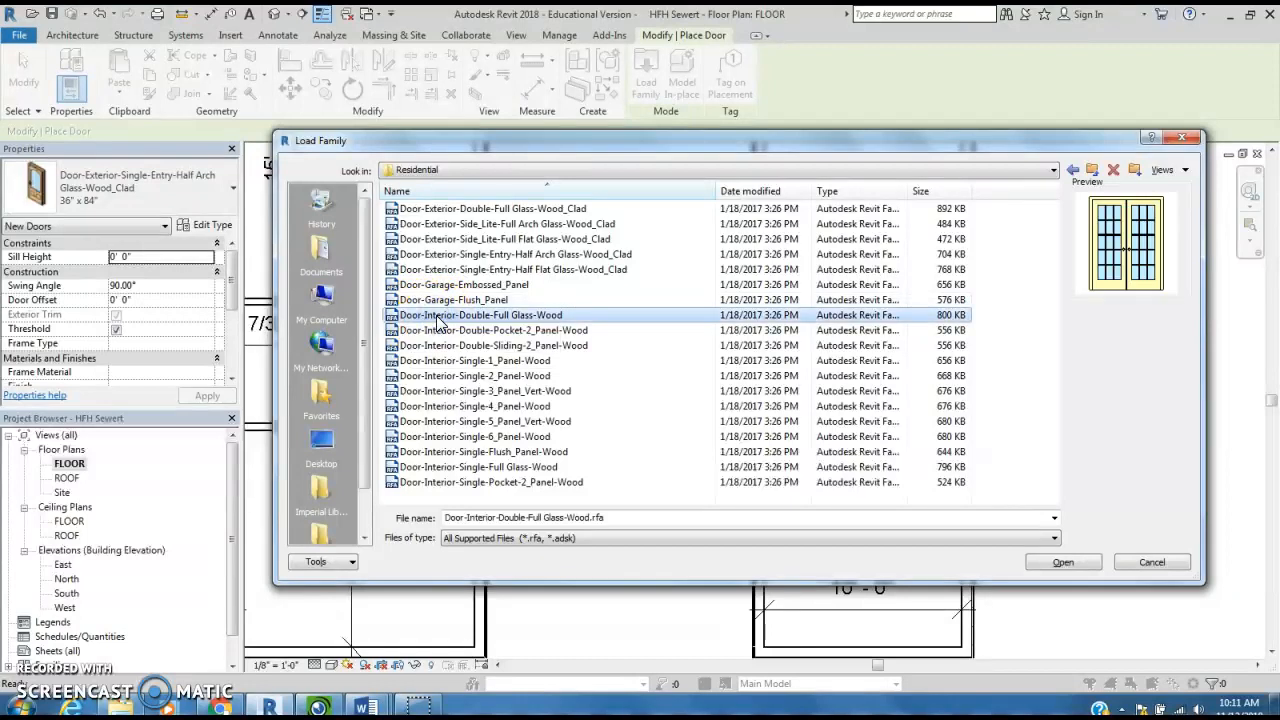
{"action": "key", "text": "Down"}
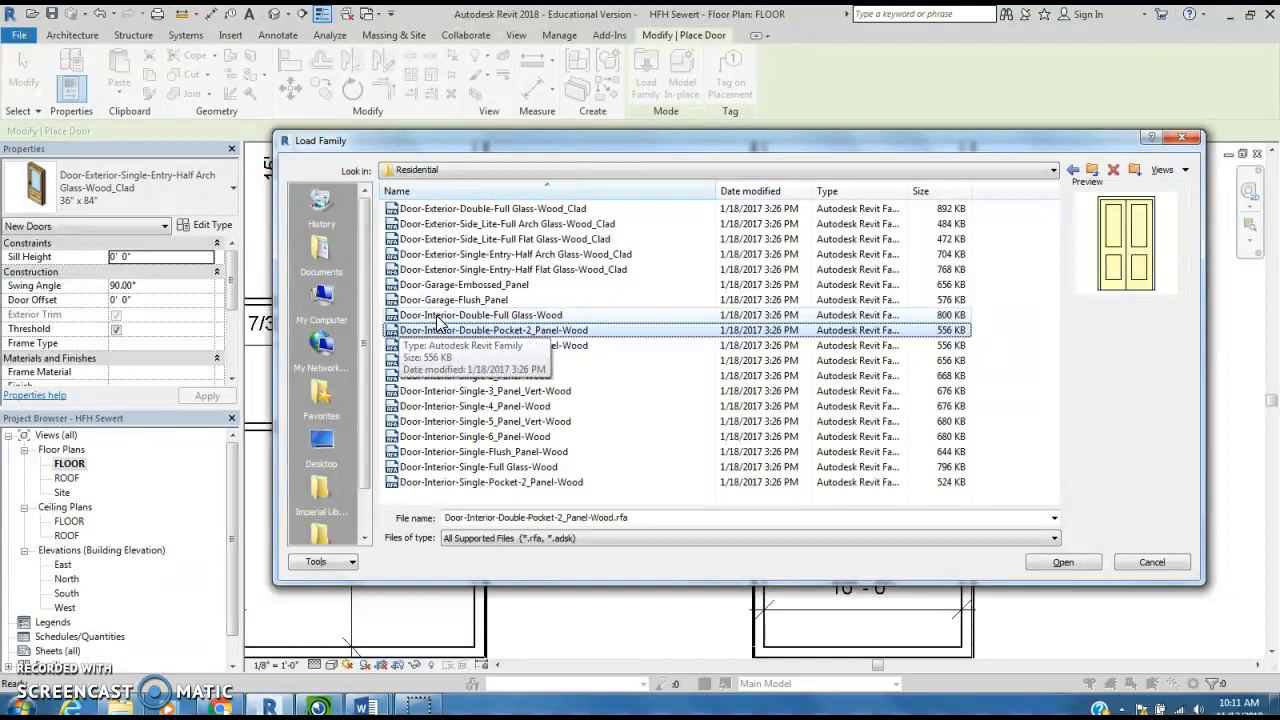
{"action": "left_click", "coordinate": [437, 316]}
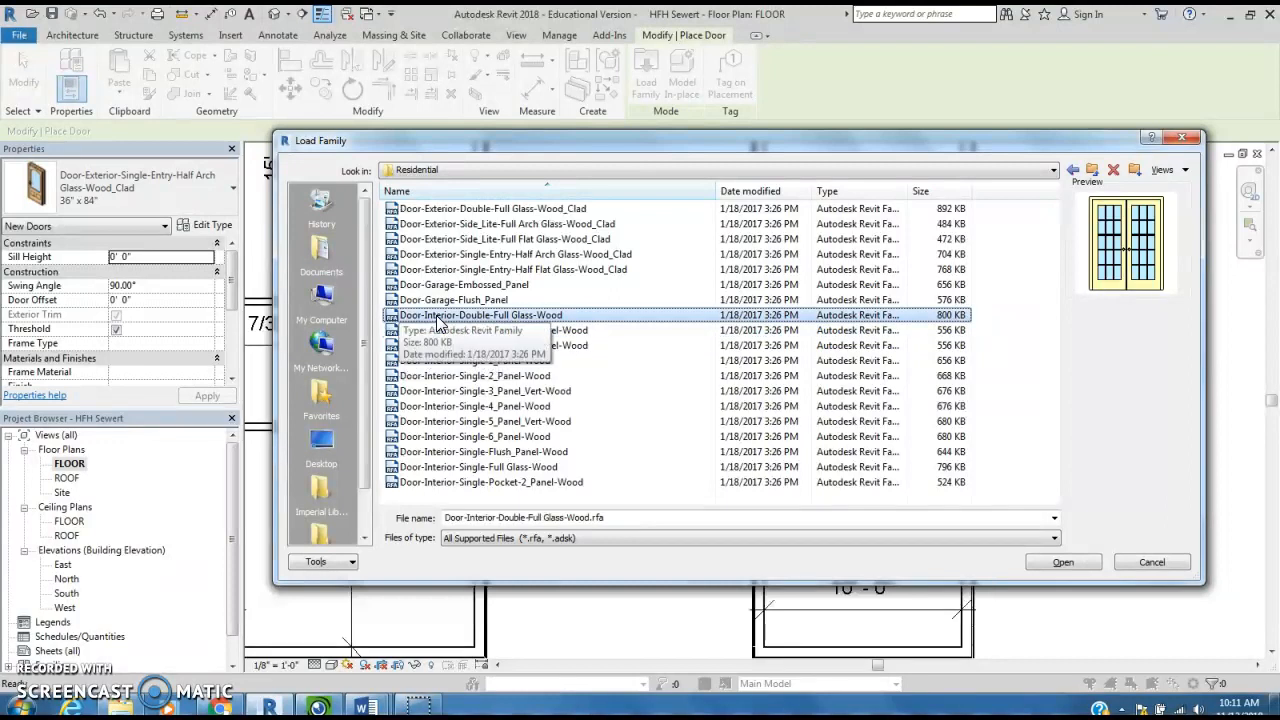
{"action": "key", "text": "Down"}
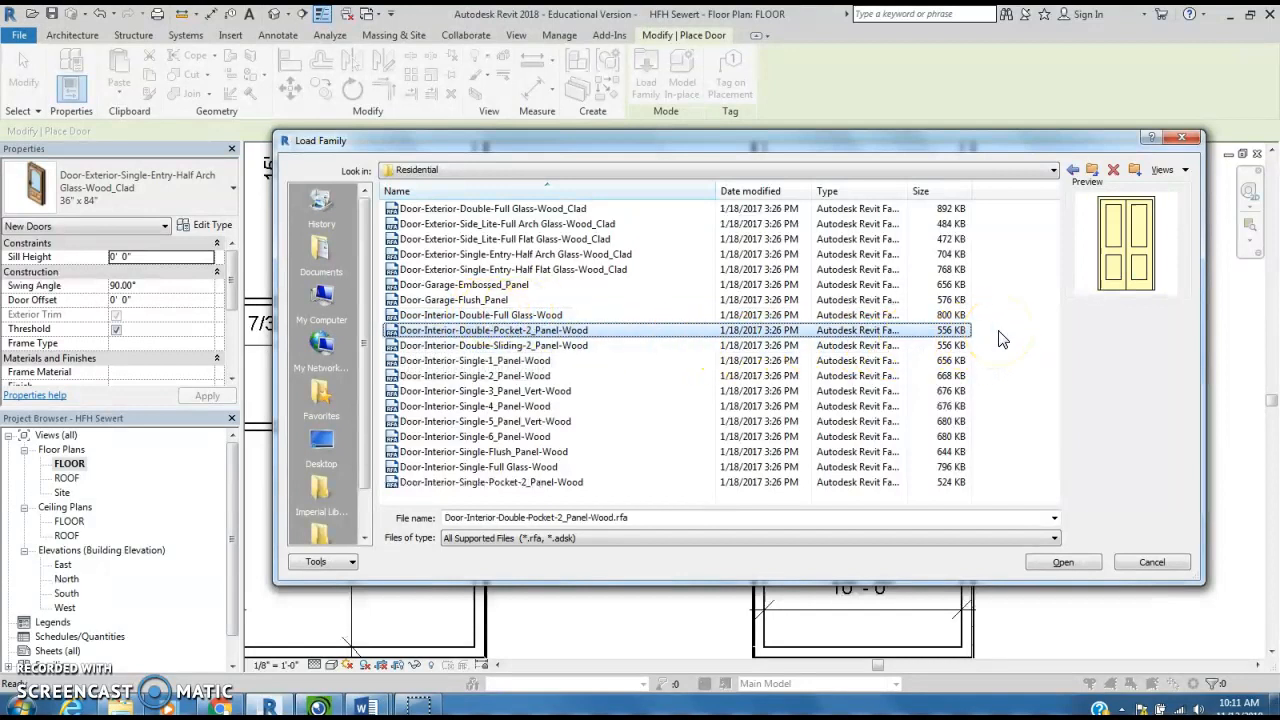
{"action": "key", "text": "Down"}
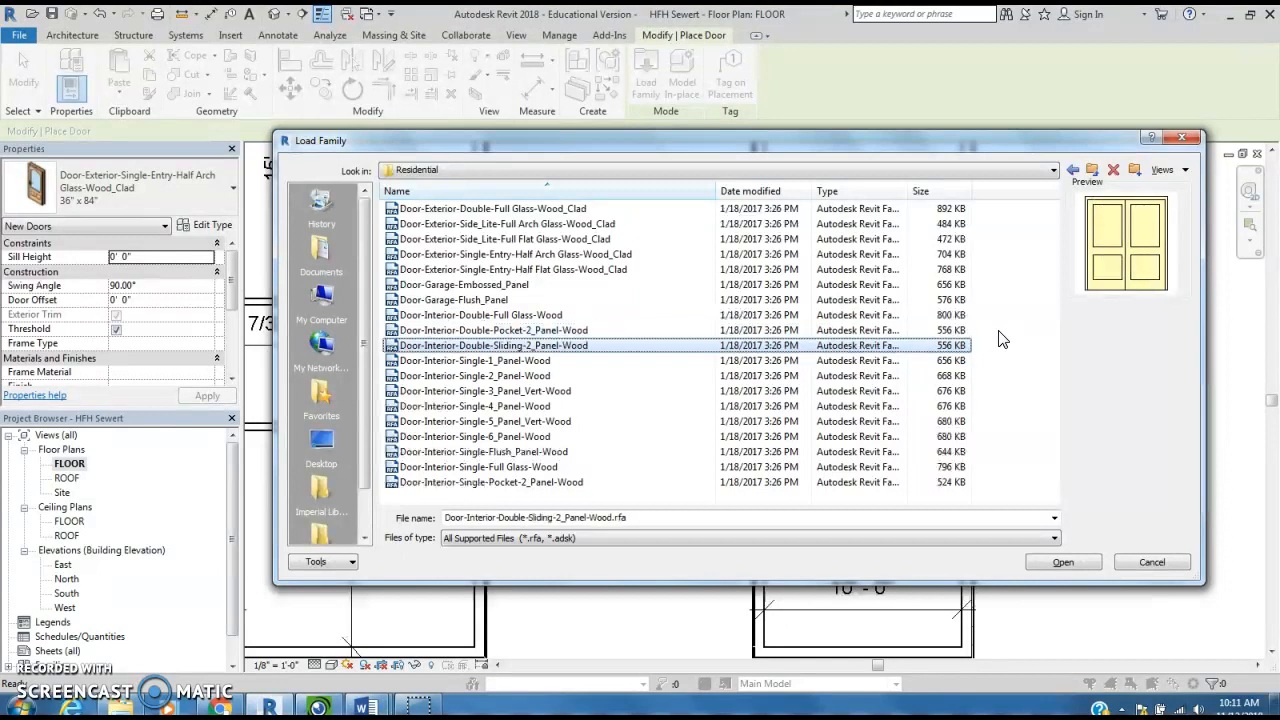
{"action": "key", "text": "Down"}
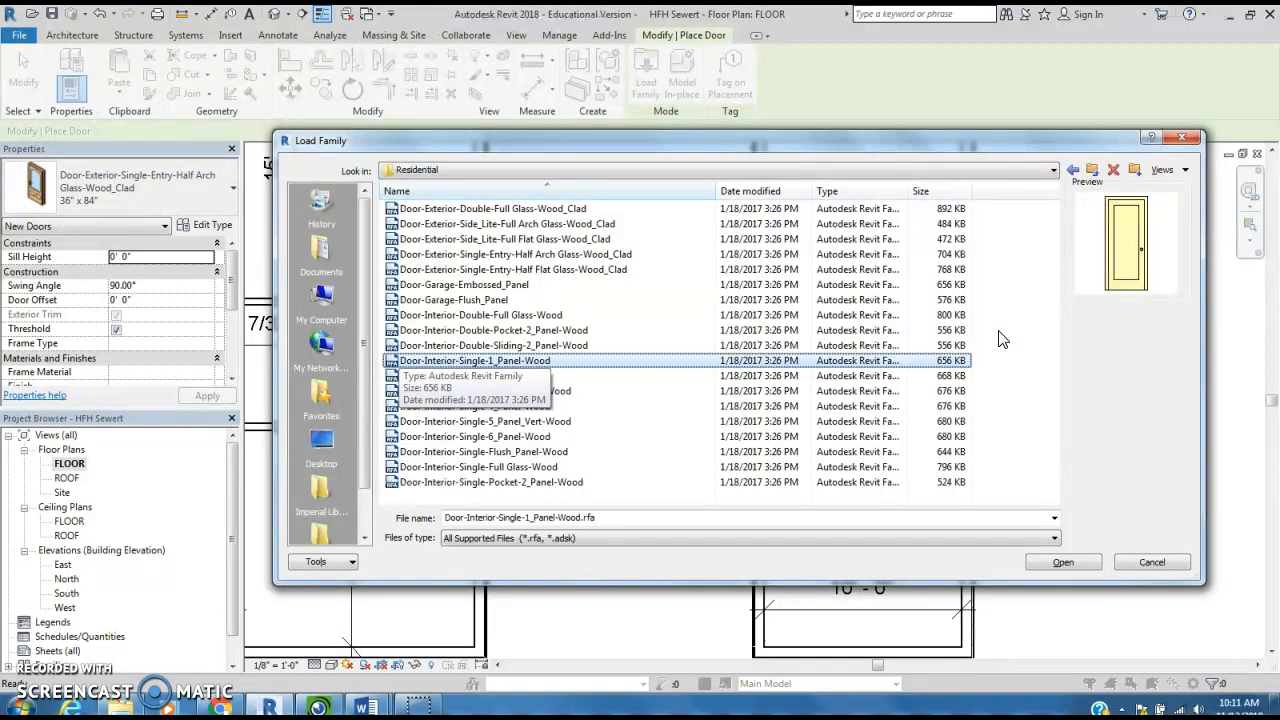
{"action": "key", "text": "Down"}
{"action": "key", "text": "Down"}
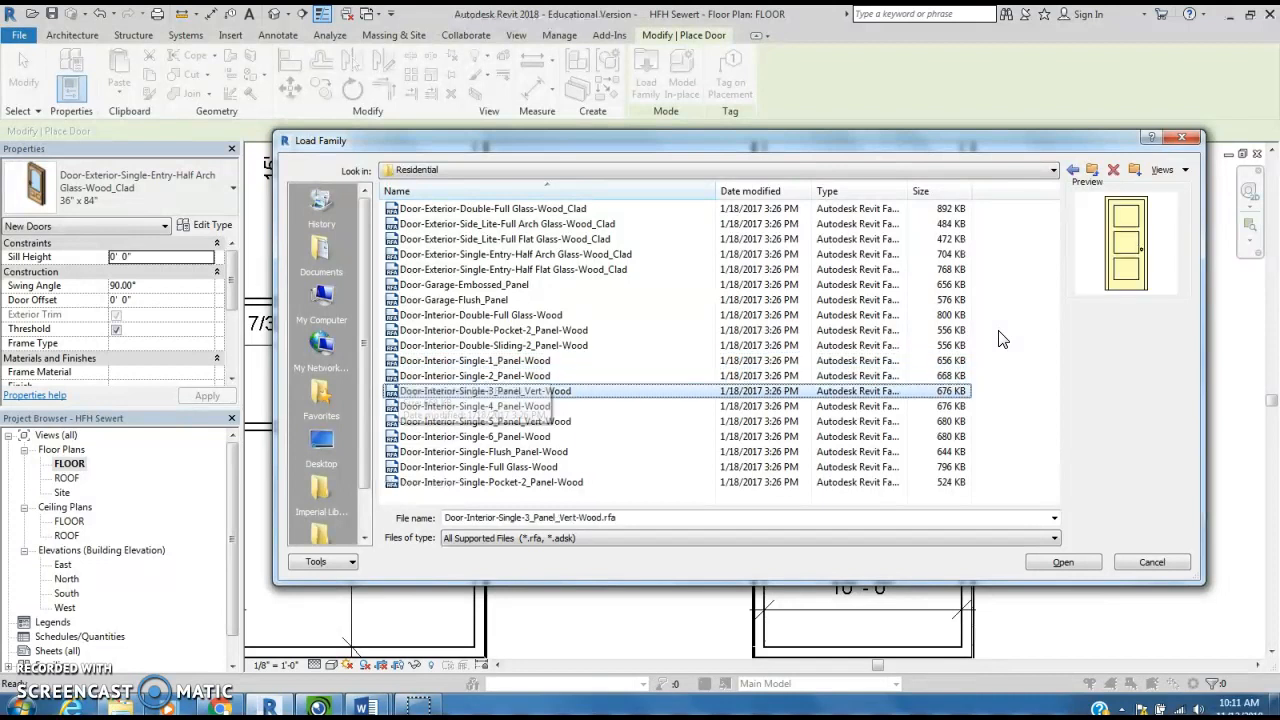
{"action": "key", "text": "Down"}
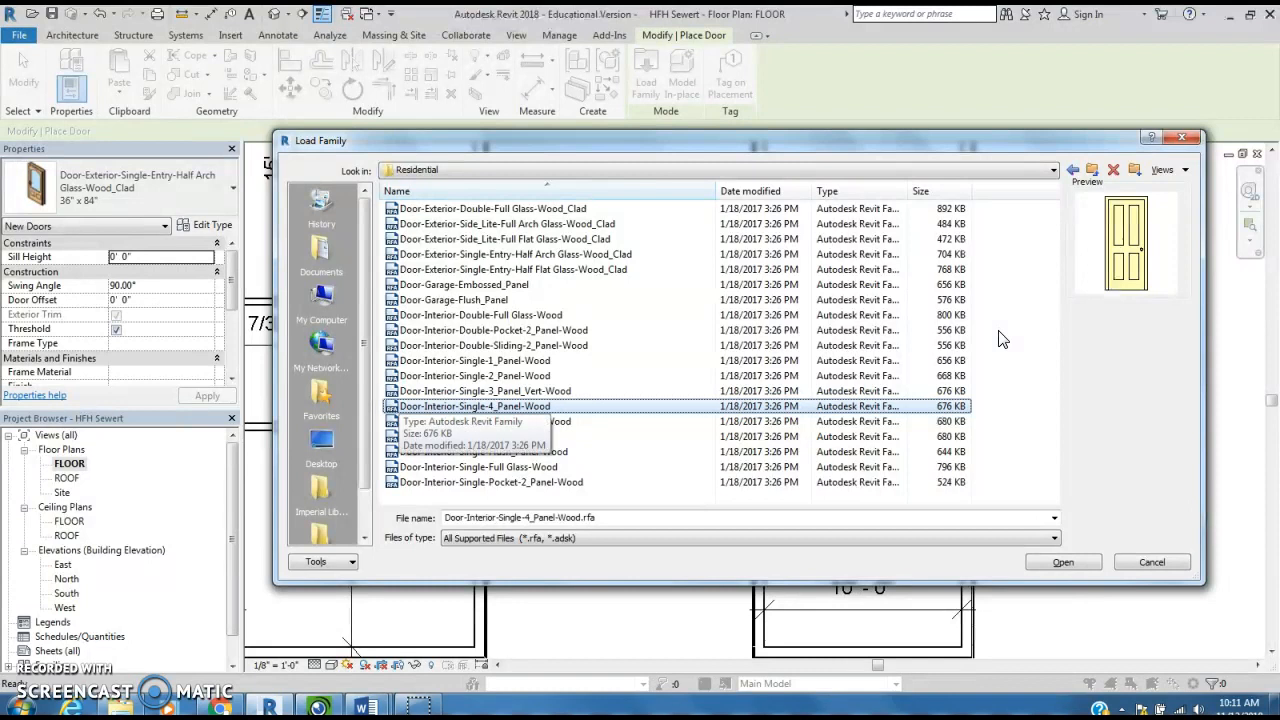
{"action": "key", "text": "Down"}
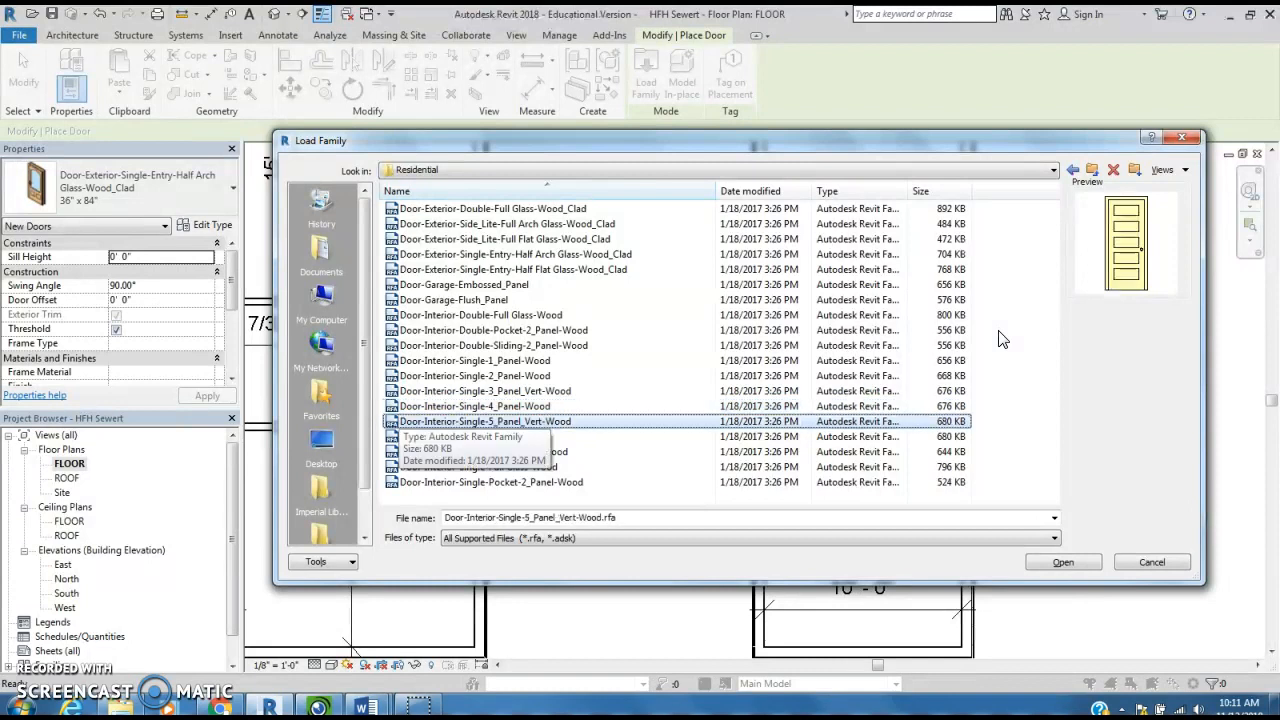
{"action": "key", "text": "Down"}
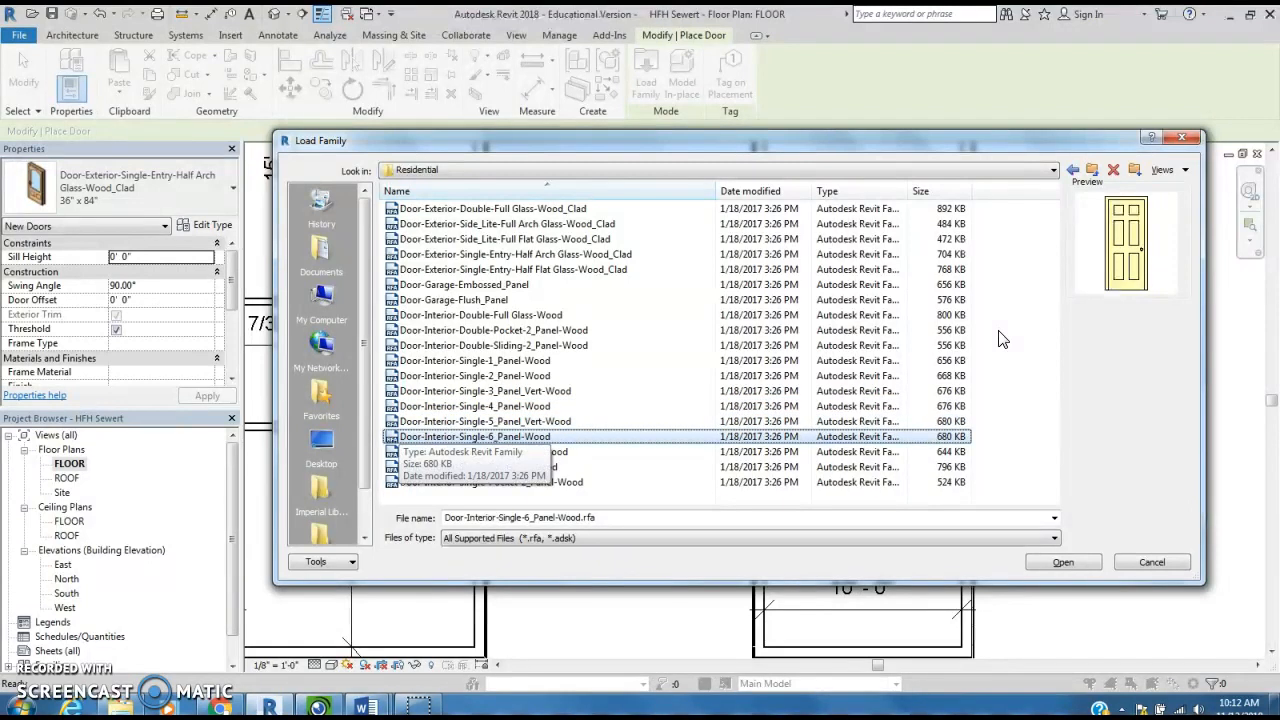
{"action": "key", "text": "Down"}
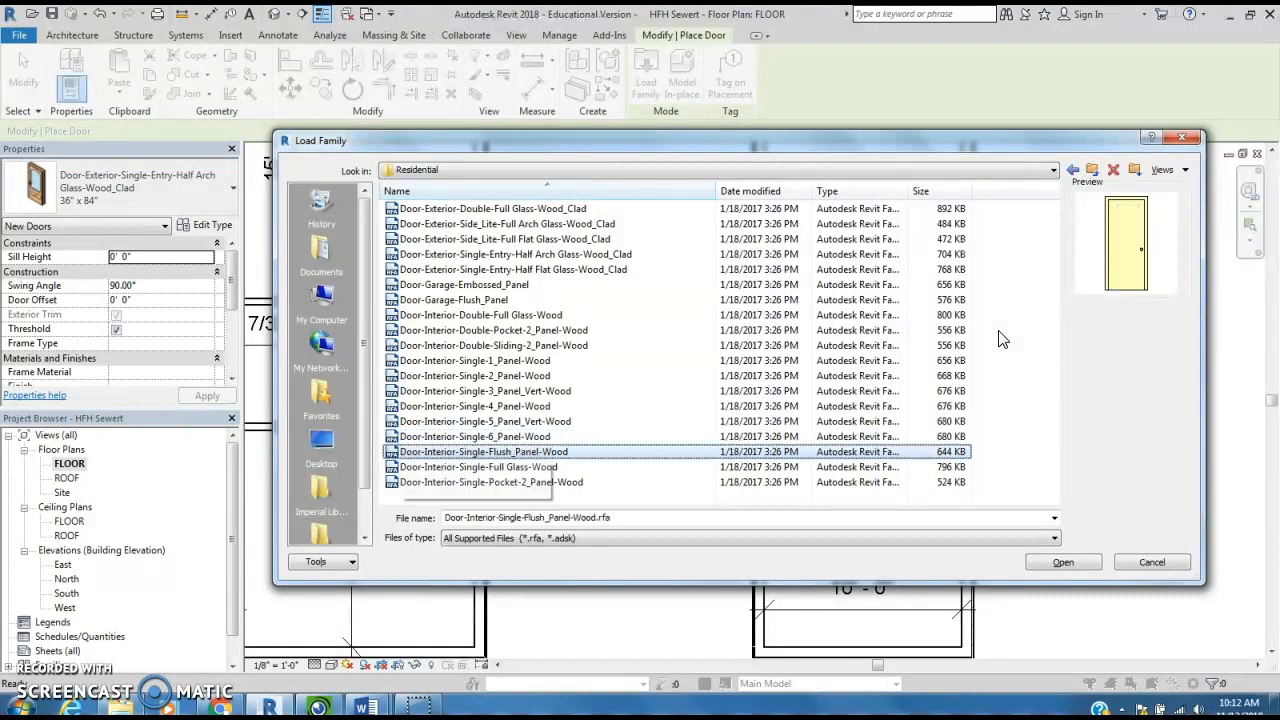
{"action": "key", "text": "Down"}
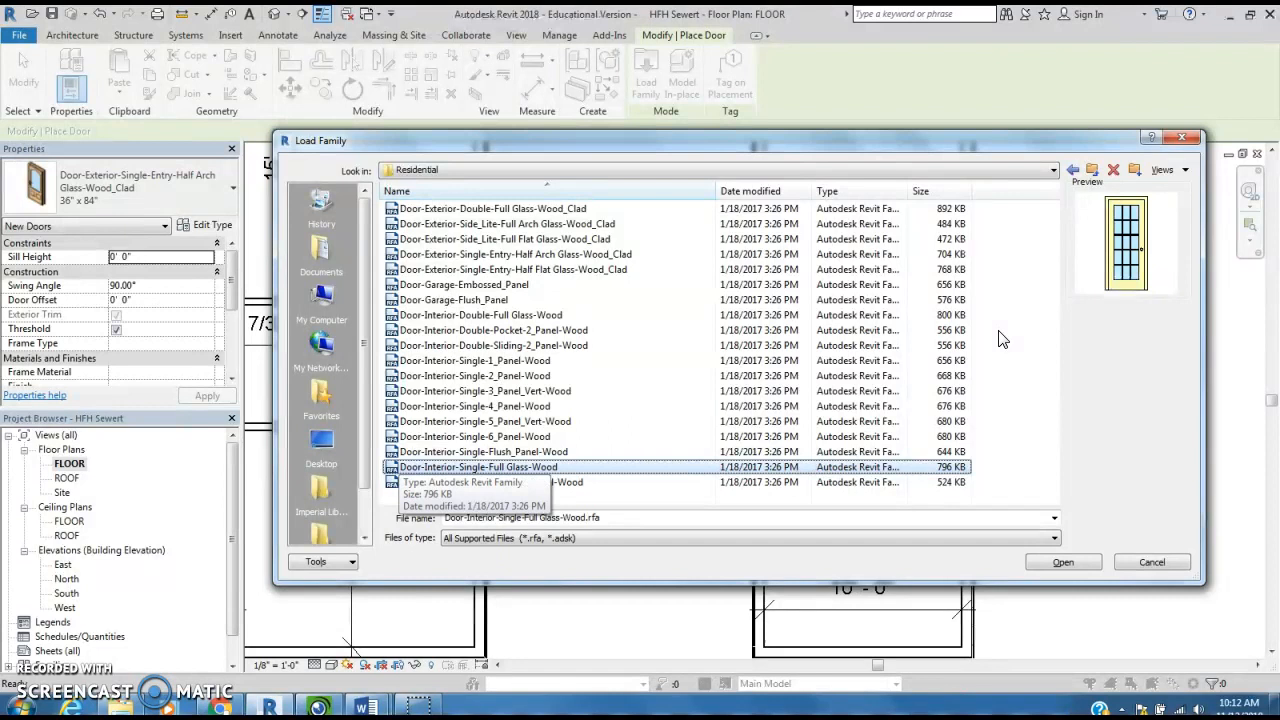
{"action": "key", "text": "Down"}
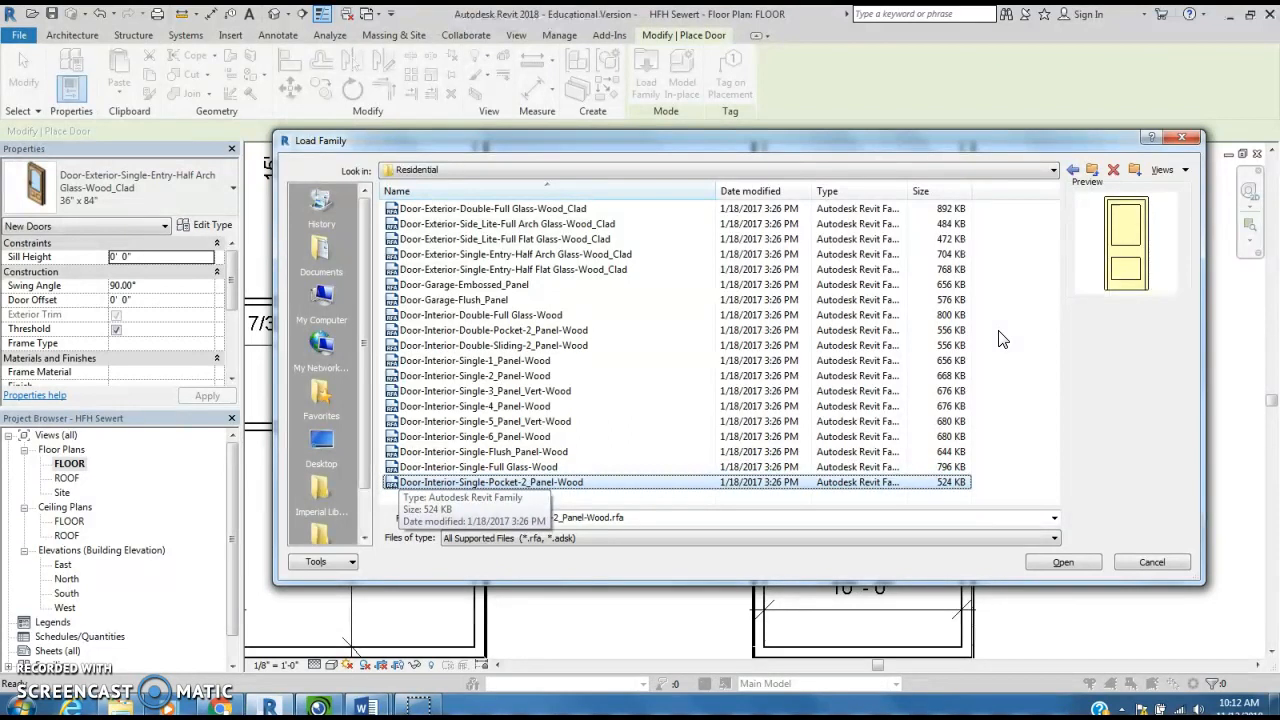
- Load the Door-Interior-Single-4_Panel-Wood family with the 36" x 80" type
{"action": "key", "text": "Up"}
{"action": "key", "text": "Up"}
{"action": "key", "text": "Up"}
{"action": "key", "text": "Up"}
{"action": "key", "text": "Up"}
{"action": "key", "text": "Up"}
{"action": "key", "text": "Up"}
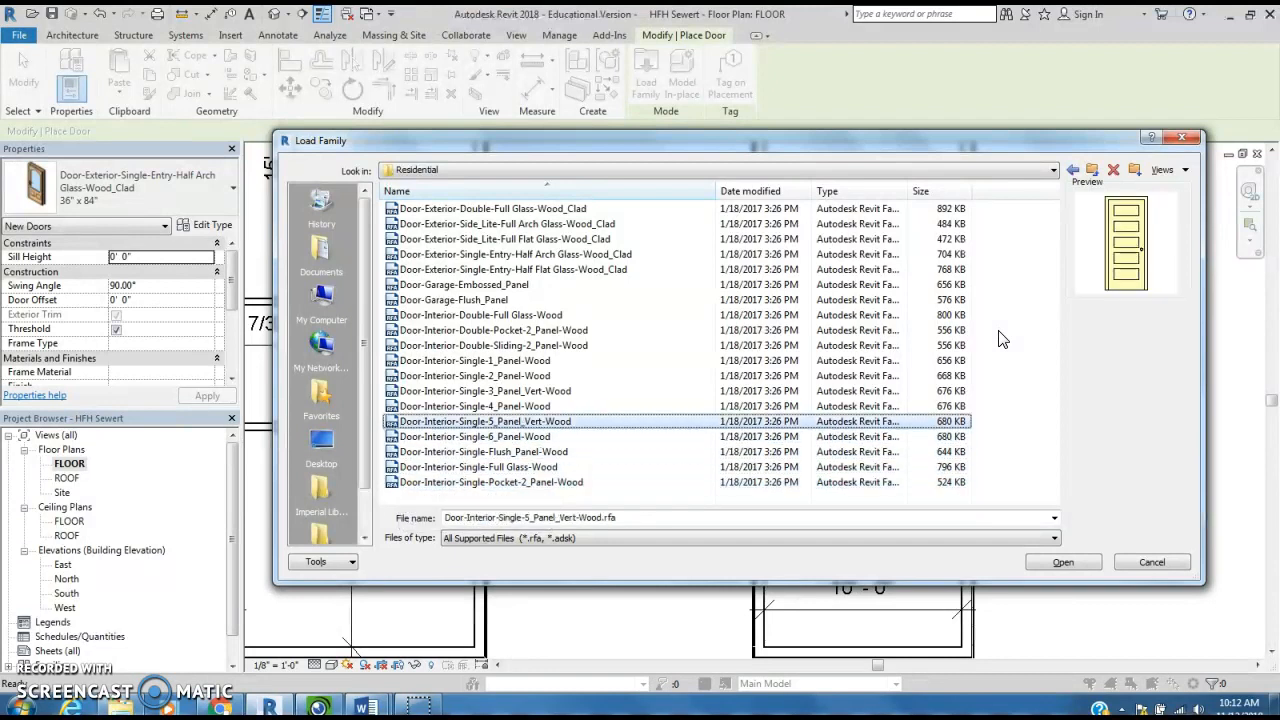
{"action": "key", "text": "Down"}
{"action": "key", "text": "Down"}
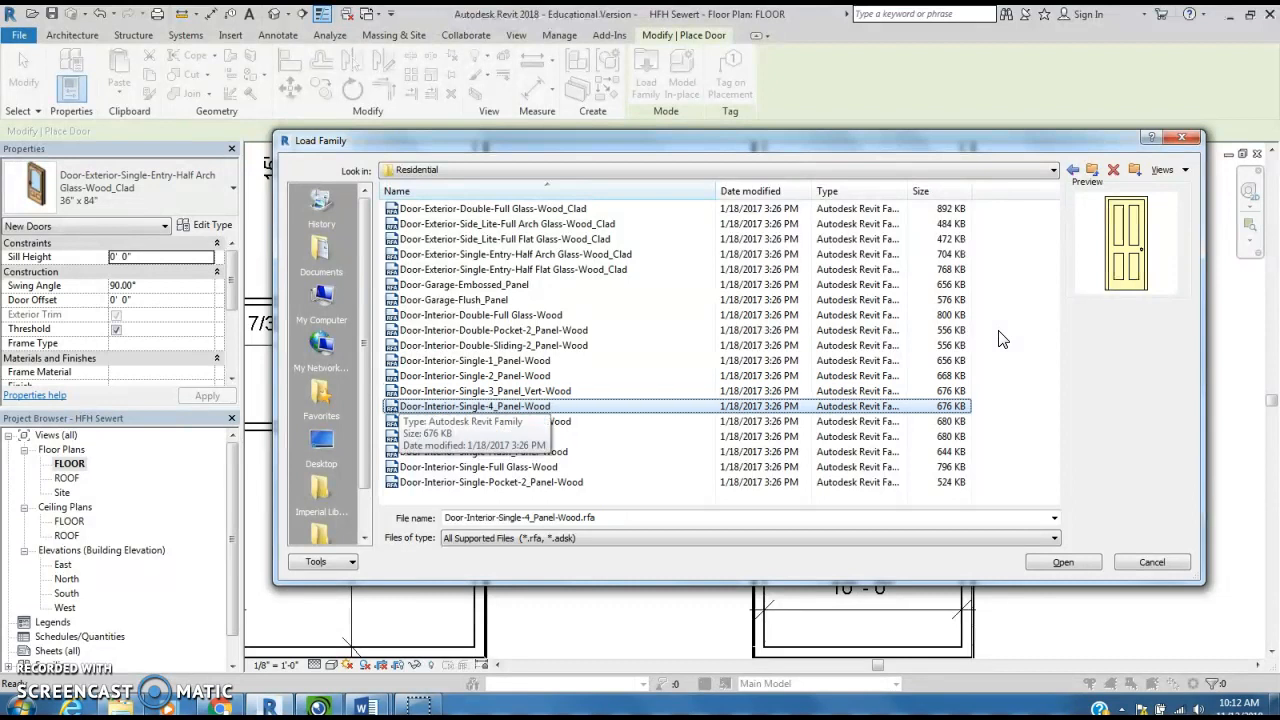
{"action": "left_click", "coordinate": [1056, 519]}
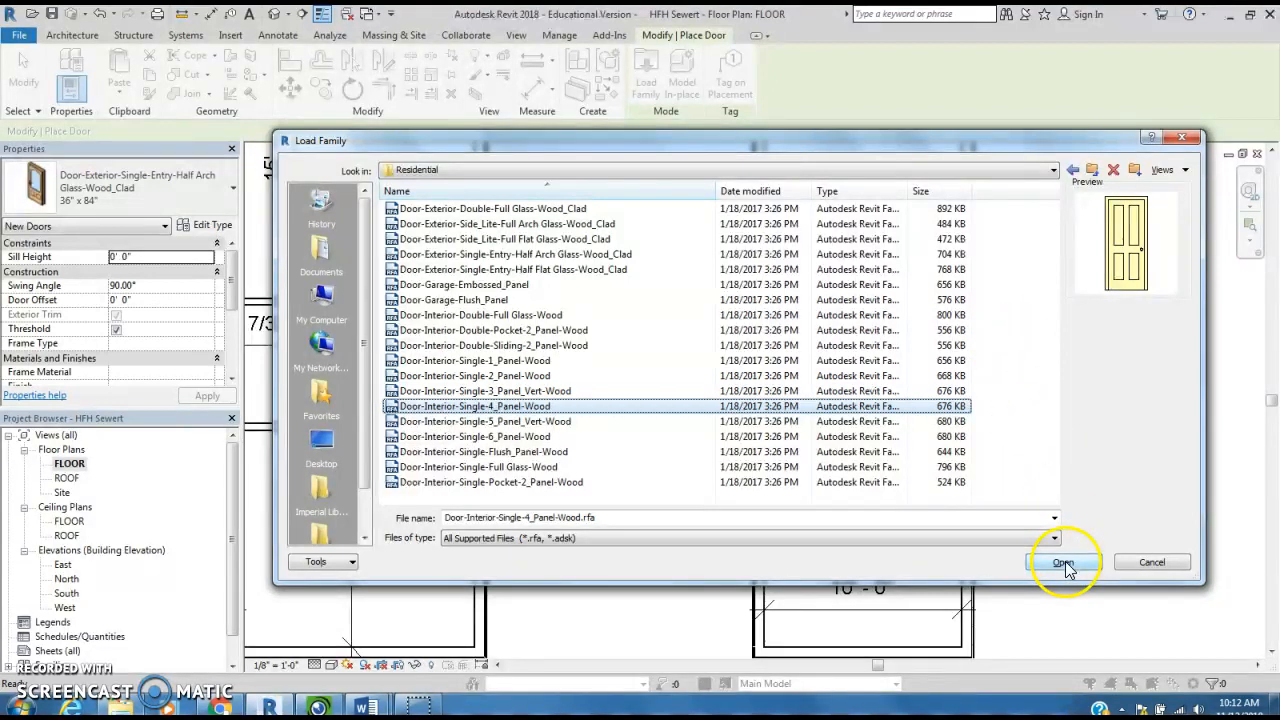
{"action": "left_click", "coordinate": [1063, 563]}
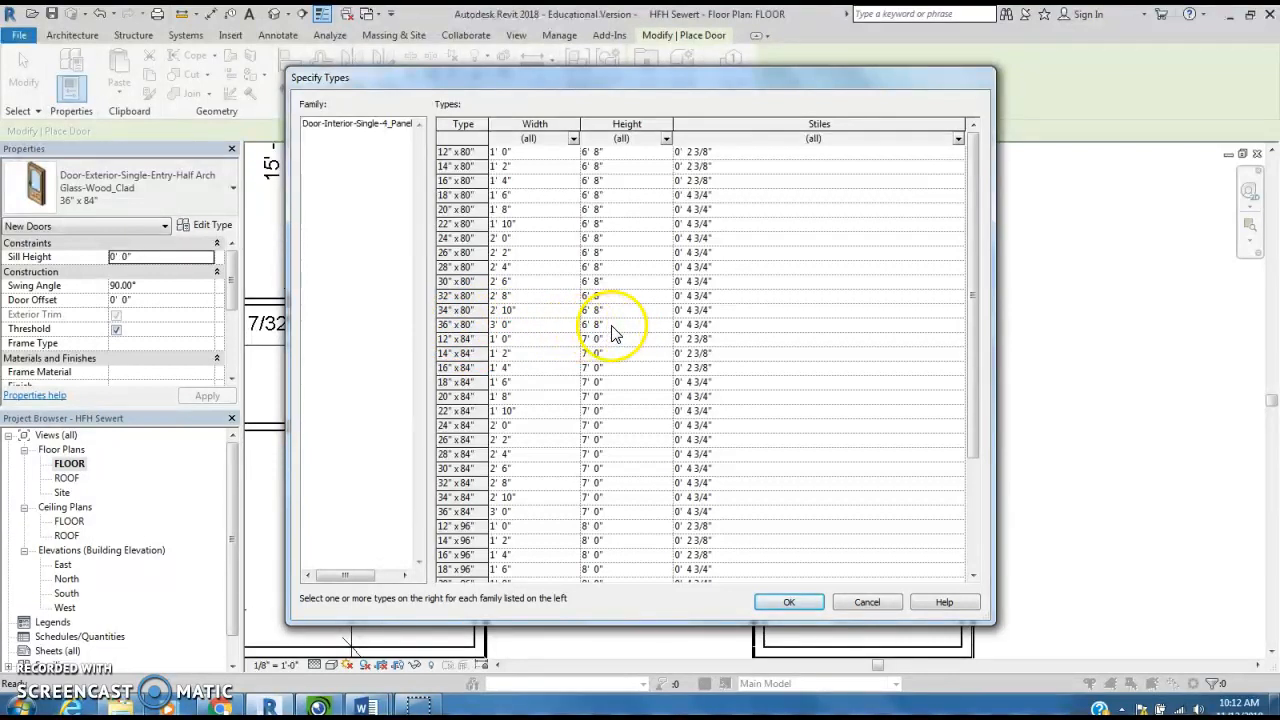
{"action": "left_click", "coordinate": [464, 325]}
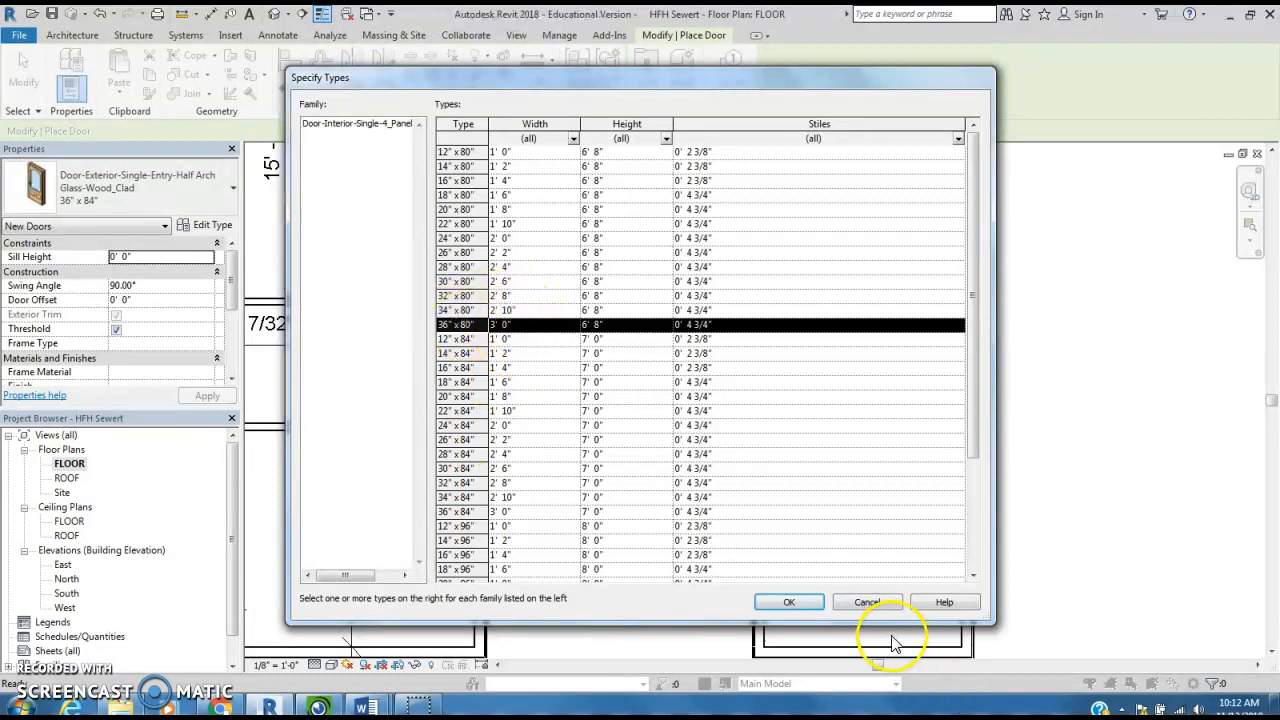
{"action": "left_click", "coordinate": [797, 603]}
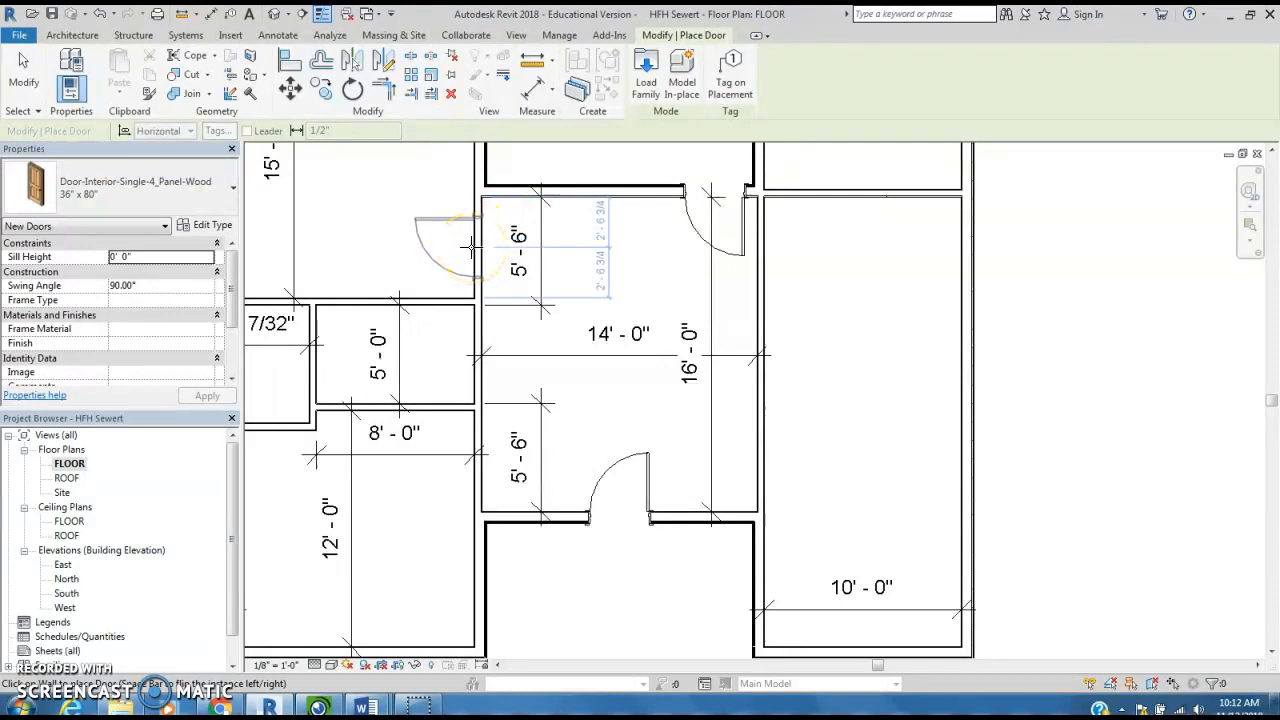
- Place a 36" x 80" interior door in the central room's west wall, swinging into the 15'-0" room, centred 1'-9" from that room's lower wall
{"action": "scroll", "coordinate": [451, 249], "scroll_direction": "down", "scroll_amount": 4}
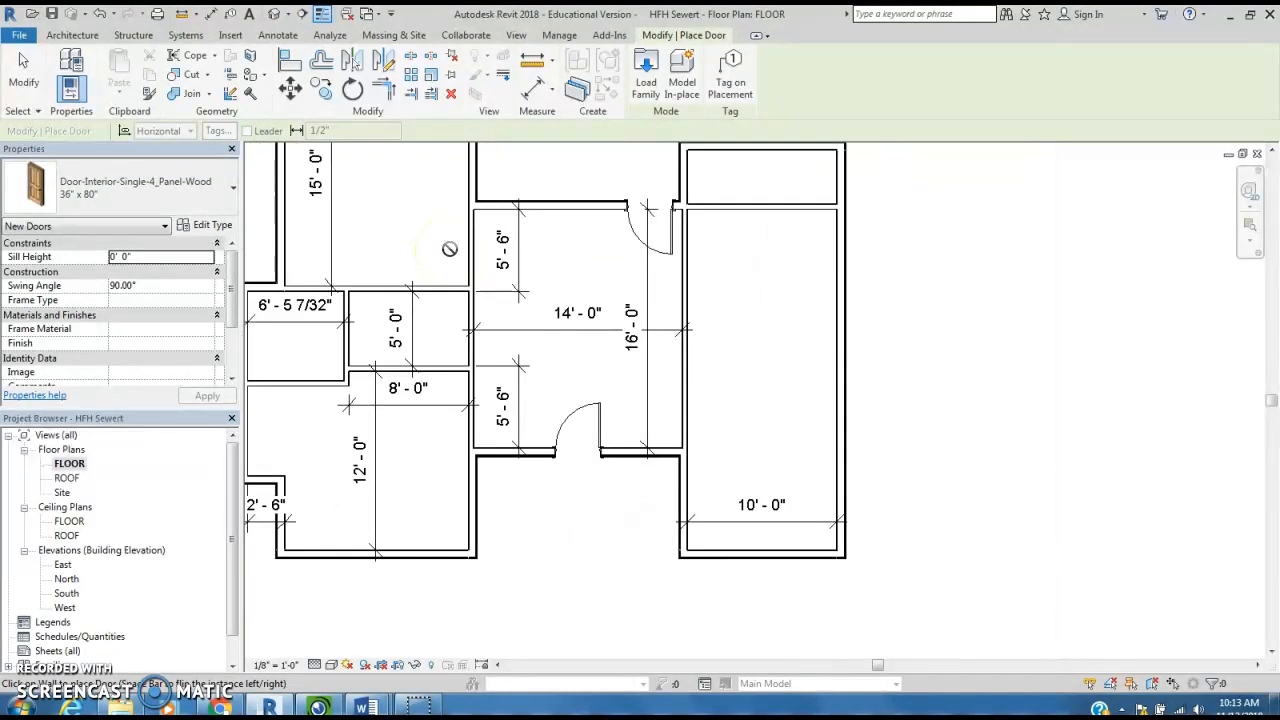
{"action": "middle_click_drag", "start_coordinate": [451, 249], "coordinate": [540, 348]}
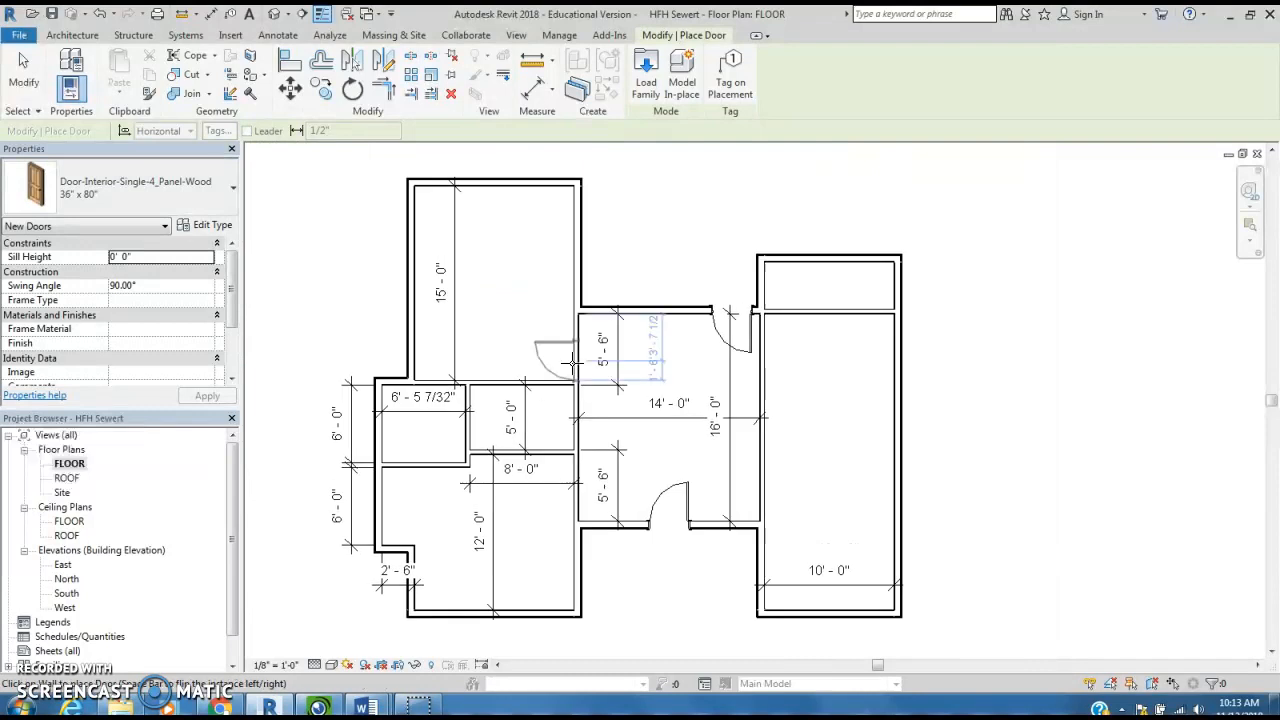
{"action": "scroll", "coordinate": [573, 363], "scroll_direction": "up", "scroll_amount": 3}
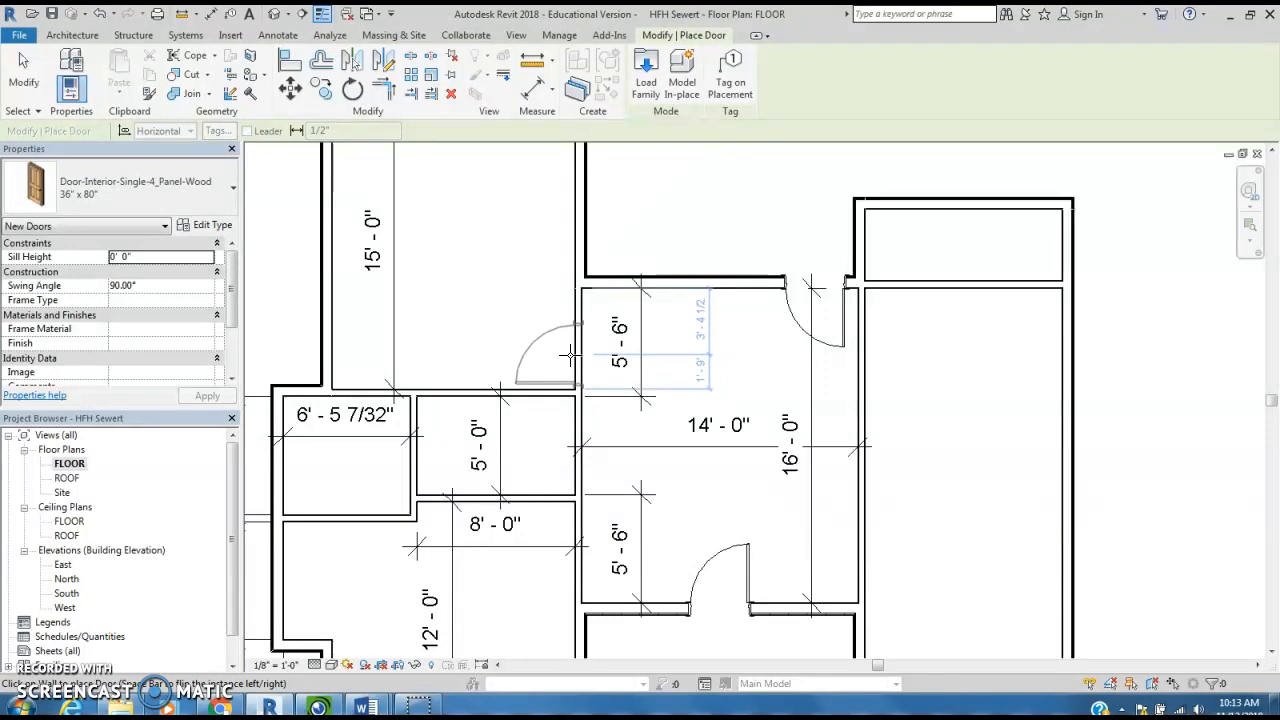
{"action": "scroll", "coordinate": [570, 355], "scroll_direction": "down", "scroll_amount": 2}
{"action": "scroll", "coordinate": [570, 355], "scroll_direction": "up", "scroll_amount": 4}
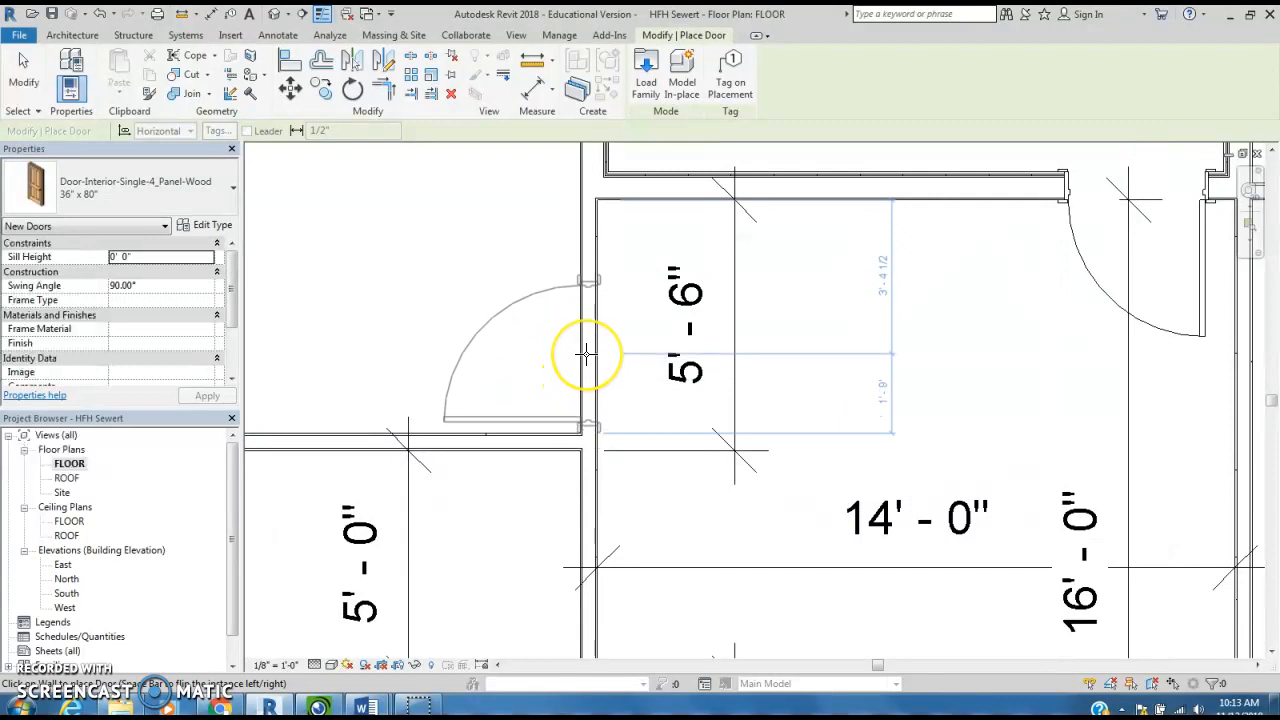
{"action": "left_click", "coordinate": [586, 355]}
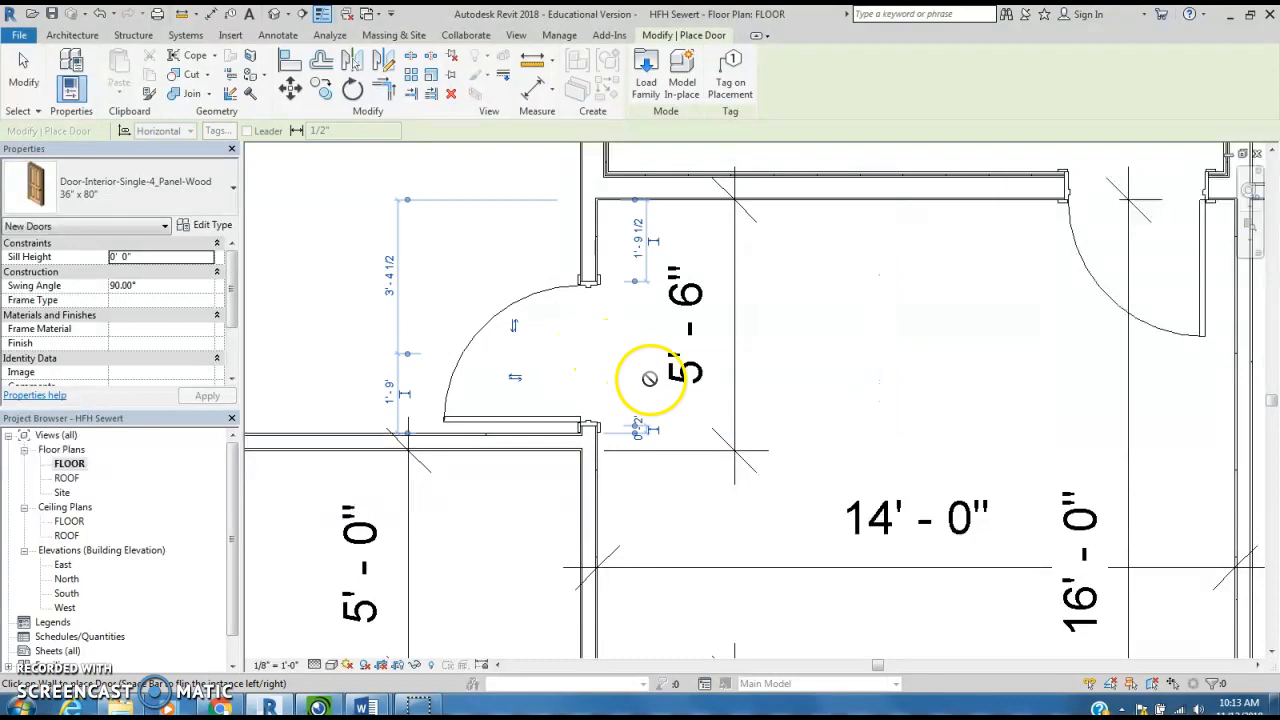
- Place a 36" x 80" door into the 12'-0" room, centred 1'-9" below its upper wall, with the hinge beside that wall
{"action": "scroll", "coordinate": [650, 378], "scroll_direction": "down", "scroll_amount": 2}
{"action": "scroll", "coordinate": [662, 518], "scroll_direction": "up", "scroll_amount": 1}
{"action": "scroll", "coordinate": [660, 520], "scroll_direction": "down", "scroll_amount": 2}
{"action": "middle_click_drag", "start_coordinate": [673, 557], "coordinate": [652, 290]}
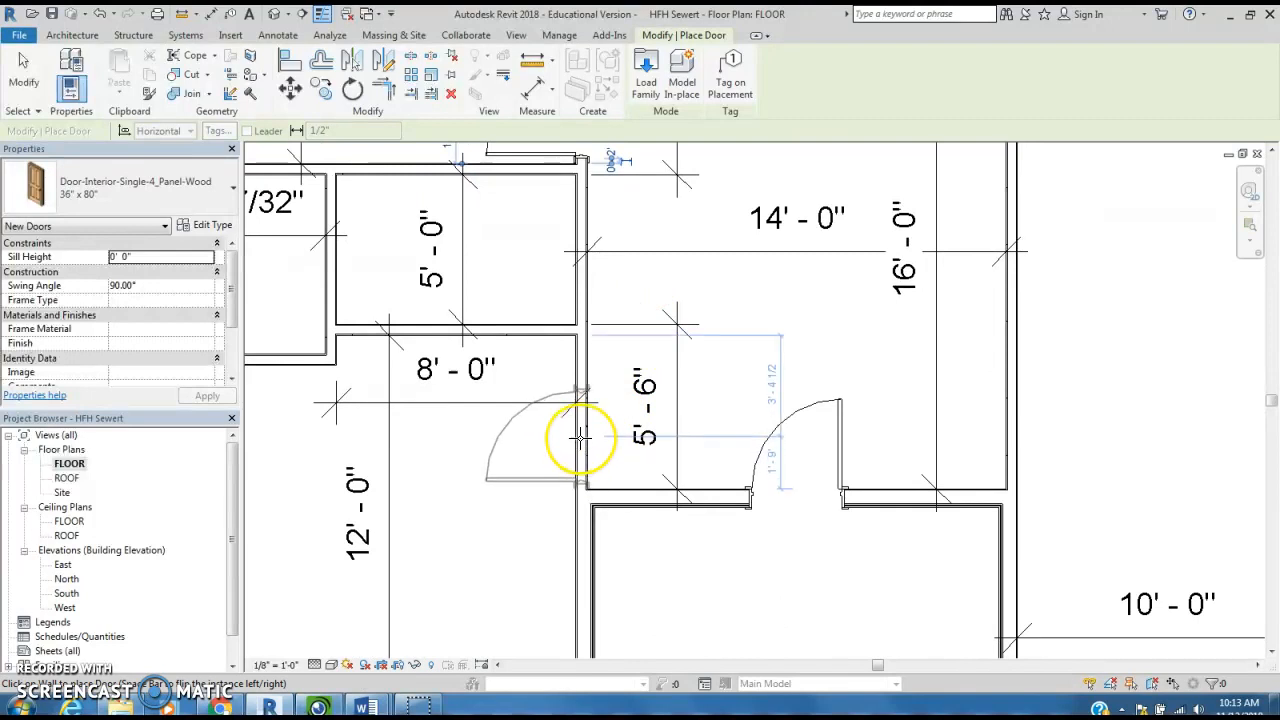
{"action": "key", "text": "space"}
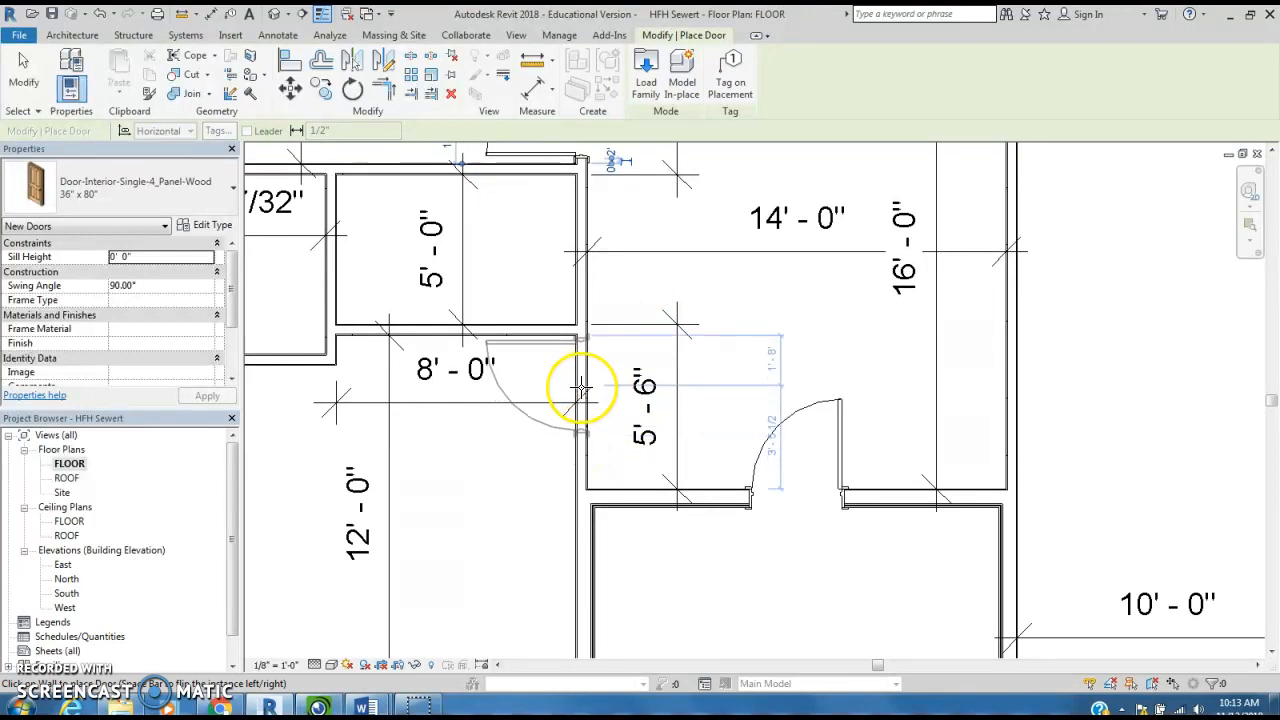
{"action": "scroll", "coordinate": [581, 389], "scroll_direction": "up", "scroll_amount": 3}
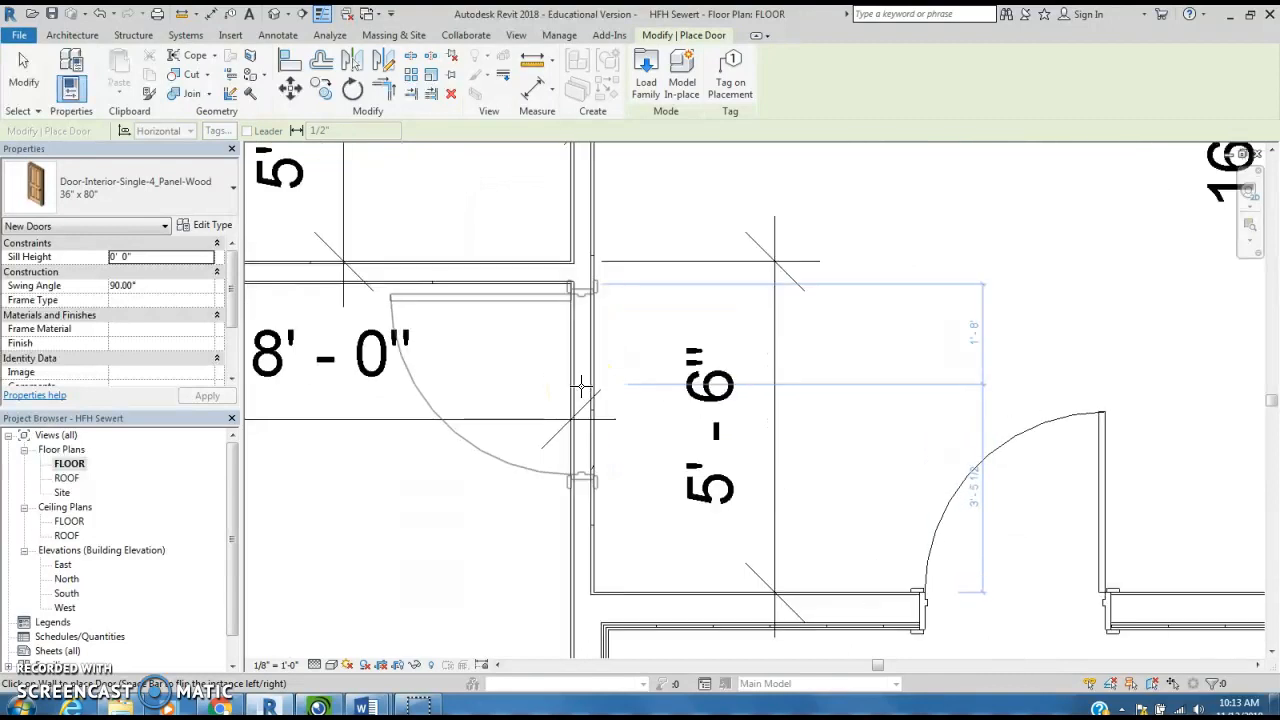
{"action": "left_click", "coordinate": [583, 390]}
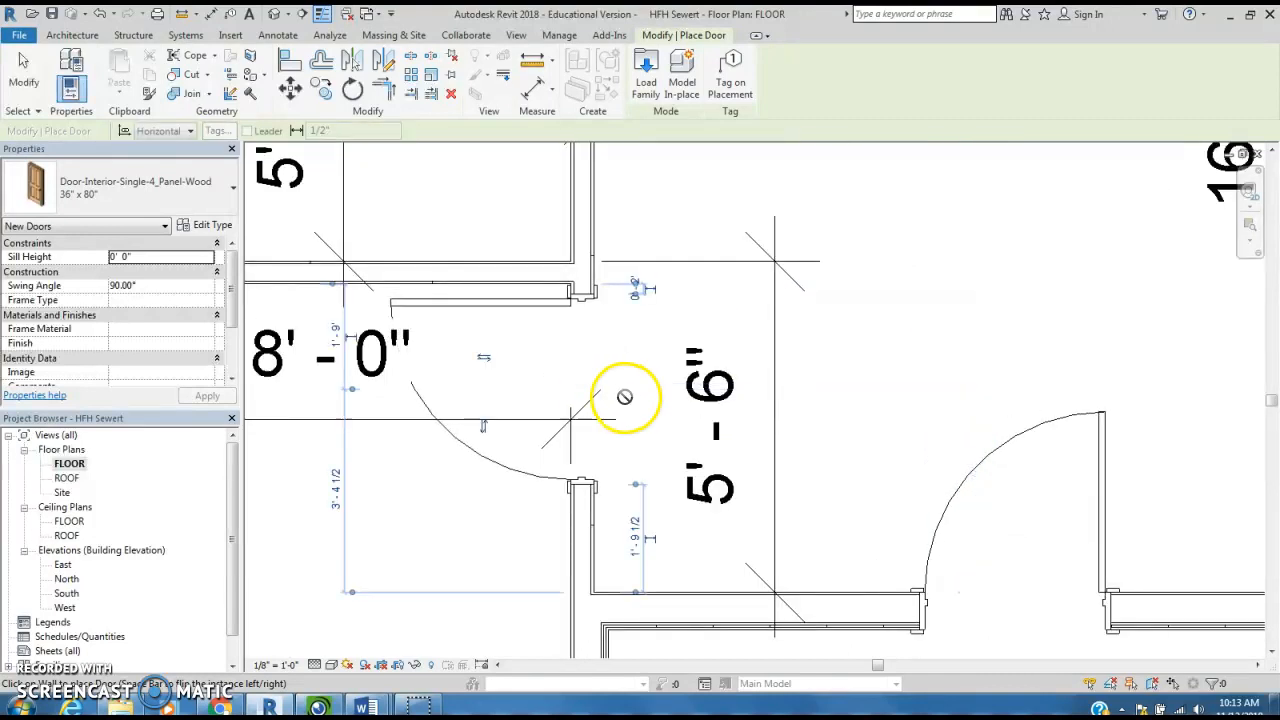
- Place a 36" x 80" door into the 5'-0" room between them, swinging inward and centred 1'-9" from its upper wall
{"action": "scroll", "coordinate": [594, 378], "scroll_direction": "down", "scroll_amount": 4}
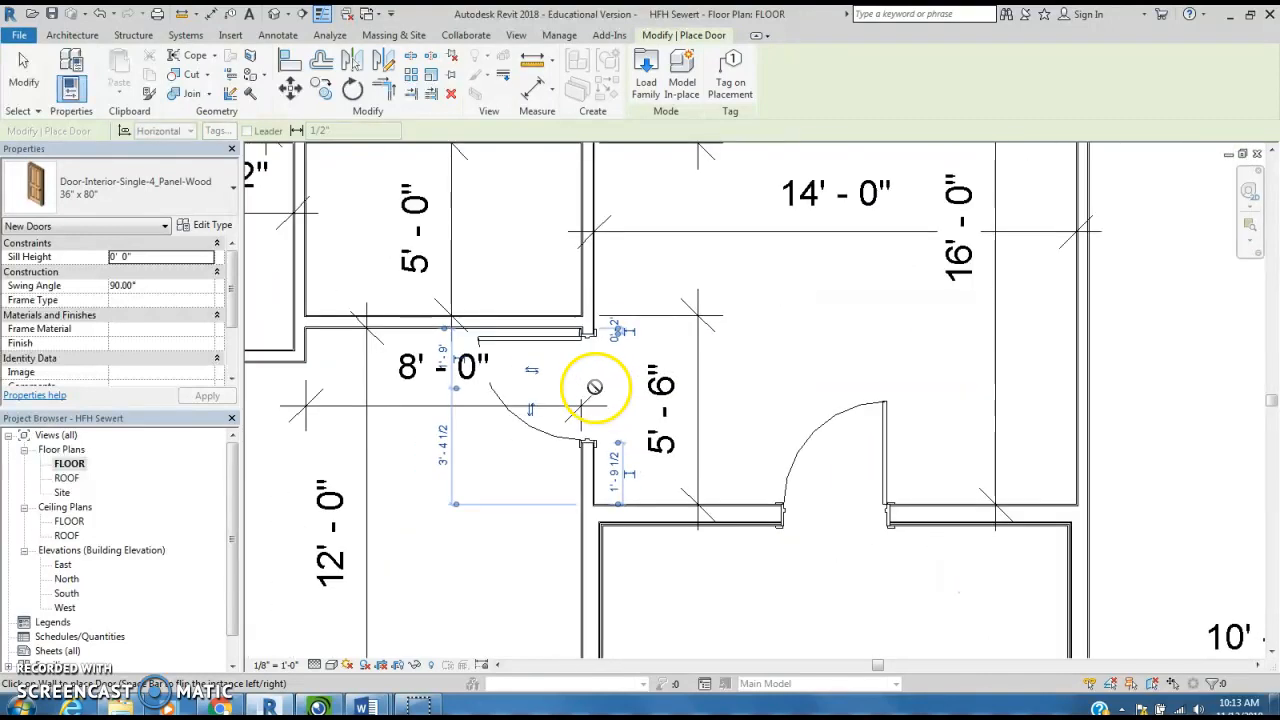
{"action": "middle_click_drag", "start_coordinate": [664, 343], "coordinate": [683, 459]}
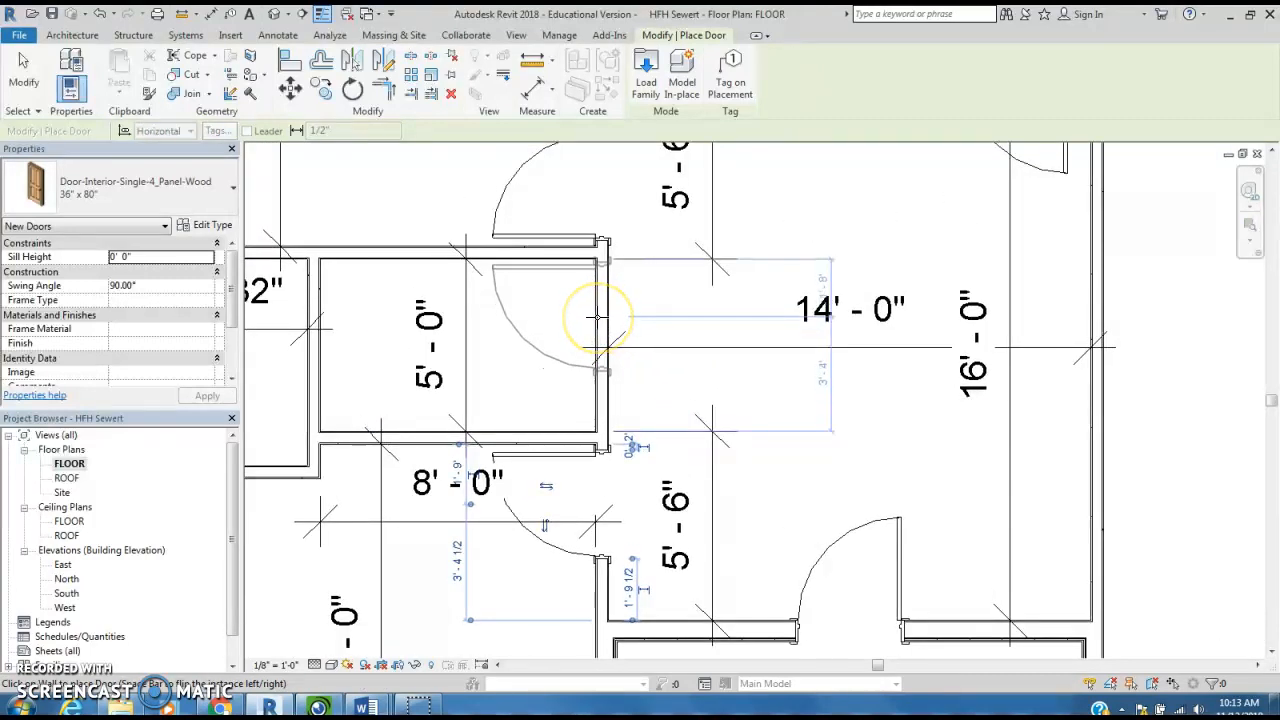
{"action": "scroll", "coordinate": [571, 309], "scroll_direction": "up", "scroll_amount": 4}
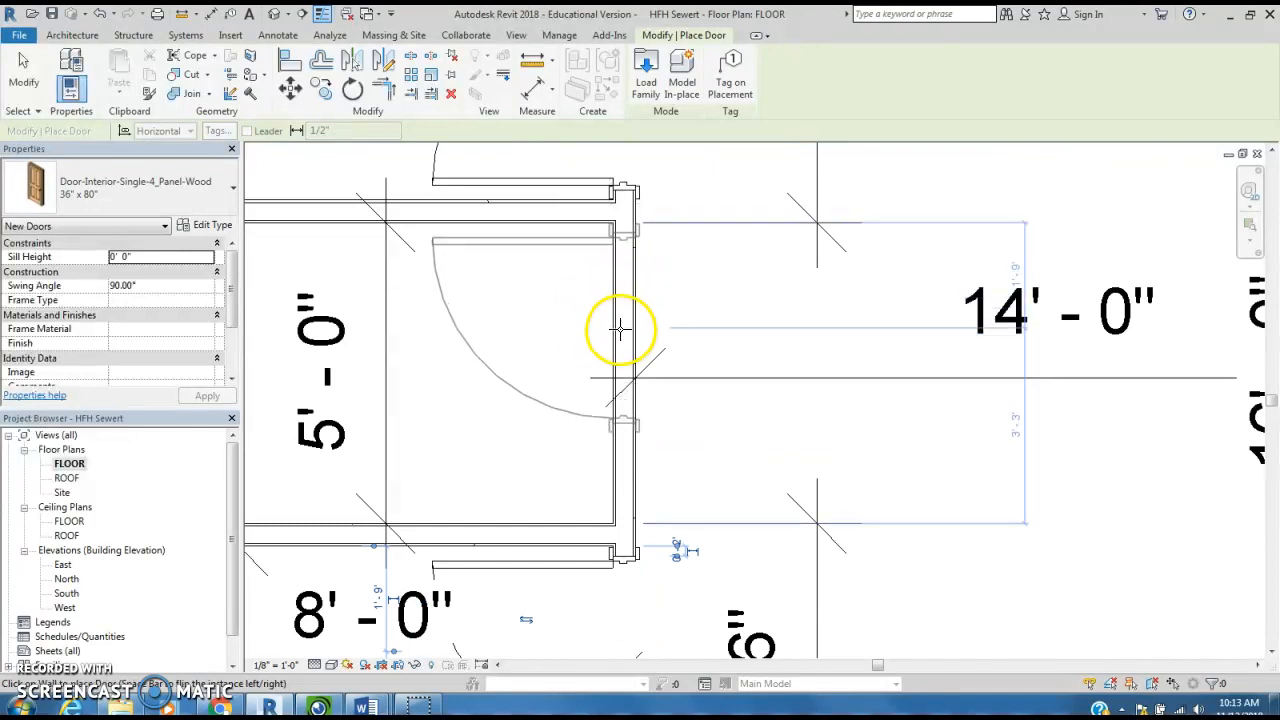
{"action": "left_click", "coordinate": [620, 328]}
{"action": "scroll", "coordinate": [705, 322], "scroll_direction": "down", "scroll_amount": 2}
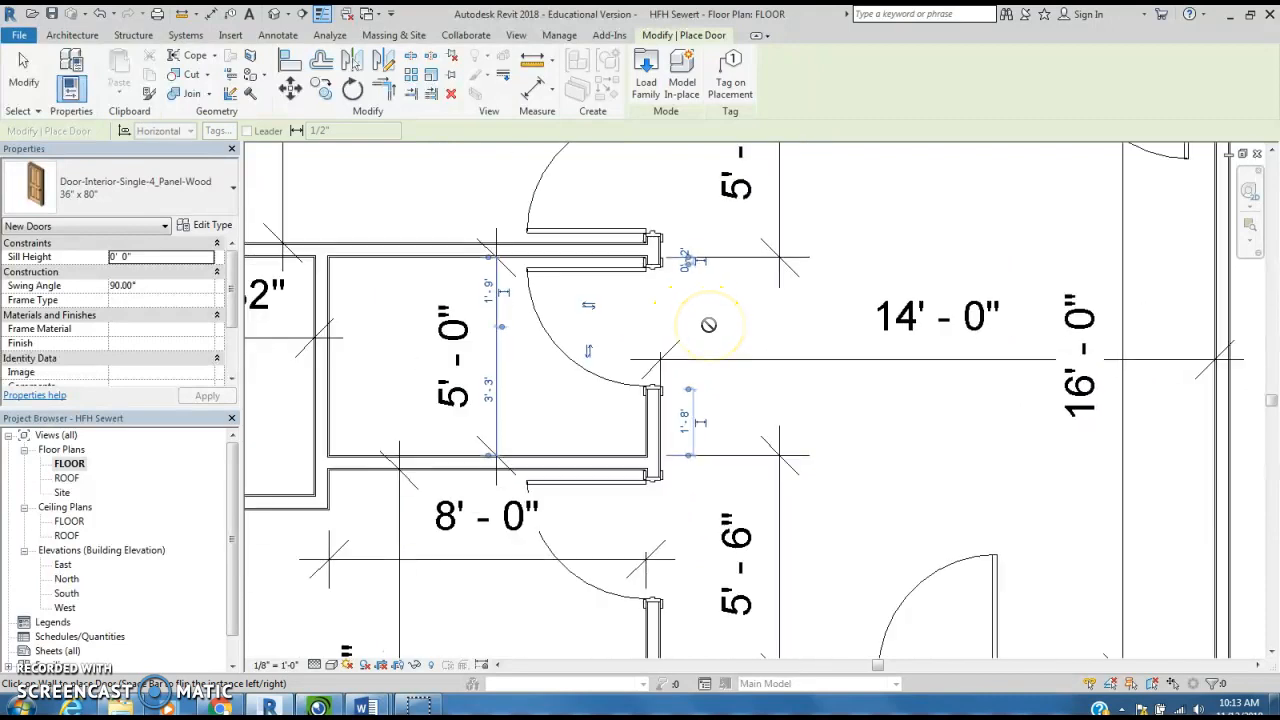
{"action": "scroll", "coordinate": [708, 325], "scroll_direction": "down", "scroll_amount": 1}
{"action": "scroll", "coordinate": [708, 325], "scroll_direction": "down", "scroll_amount": 4}
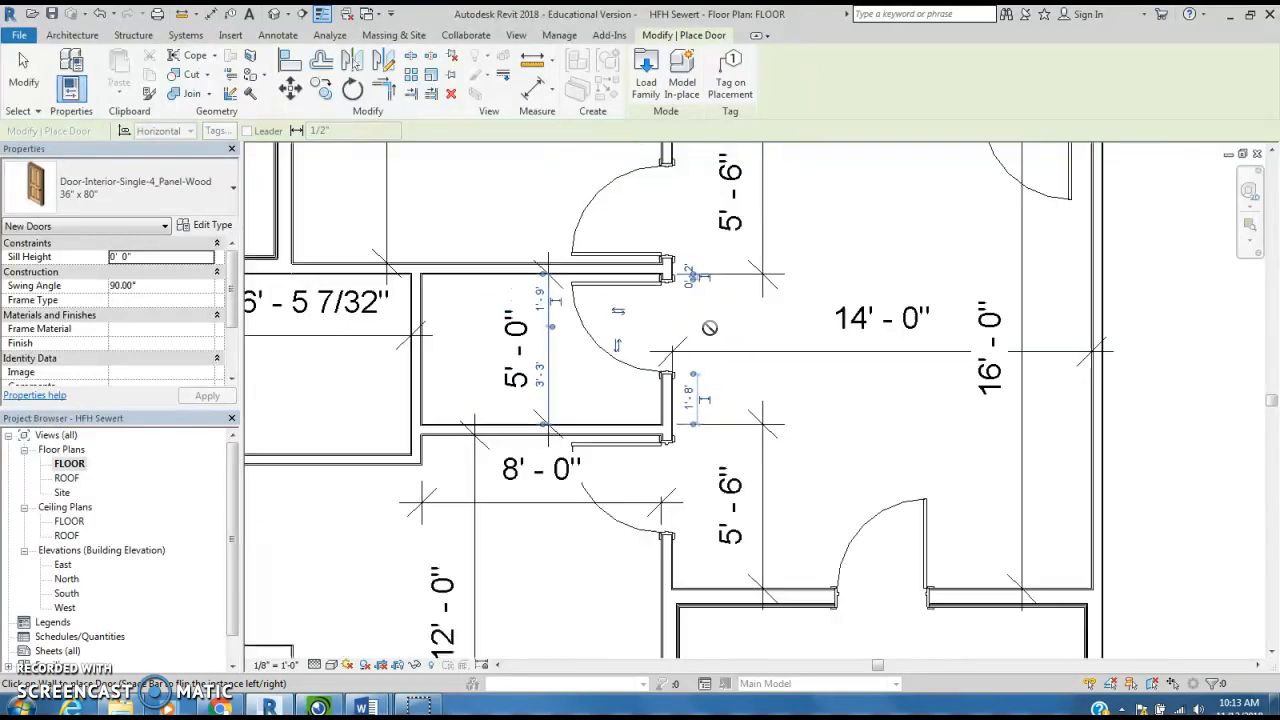
- Place a 36" x 80" door in the small northeast room's lower wall, 2" from the west corner, swinging into the 10'-0" room, and end door placement
{"action": "middle_click_drag", "start_coordinate": [886, 343], "coordinate": [680, 483]}
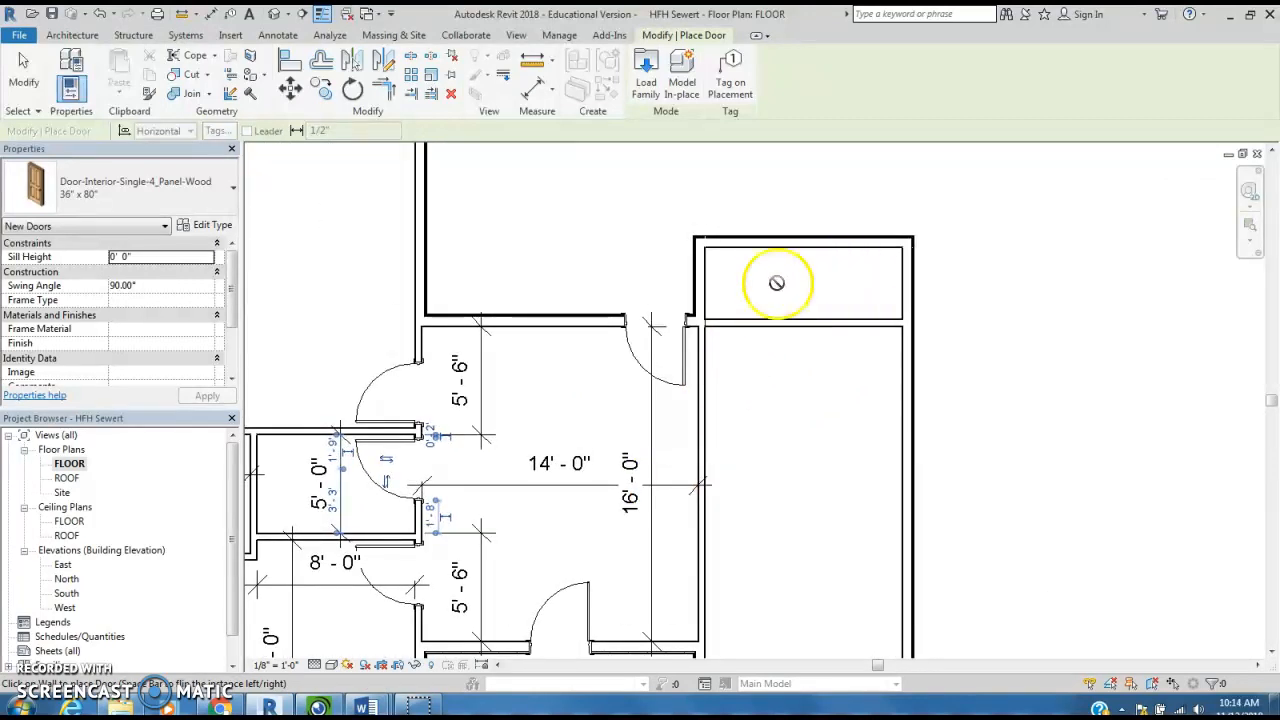
{"action": "scroll", "coordinate": [760, 286], "scroll_direction": "up", "scroll_amount": 4}
{"action": "middle_click_drag", "start_coordinate": [762, 281], "coordinate": [694, 340]}
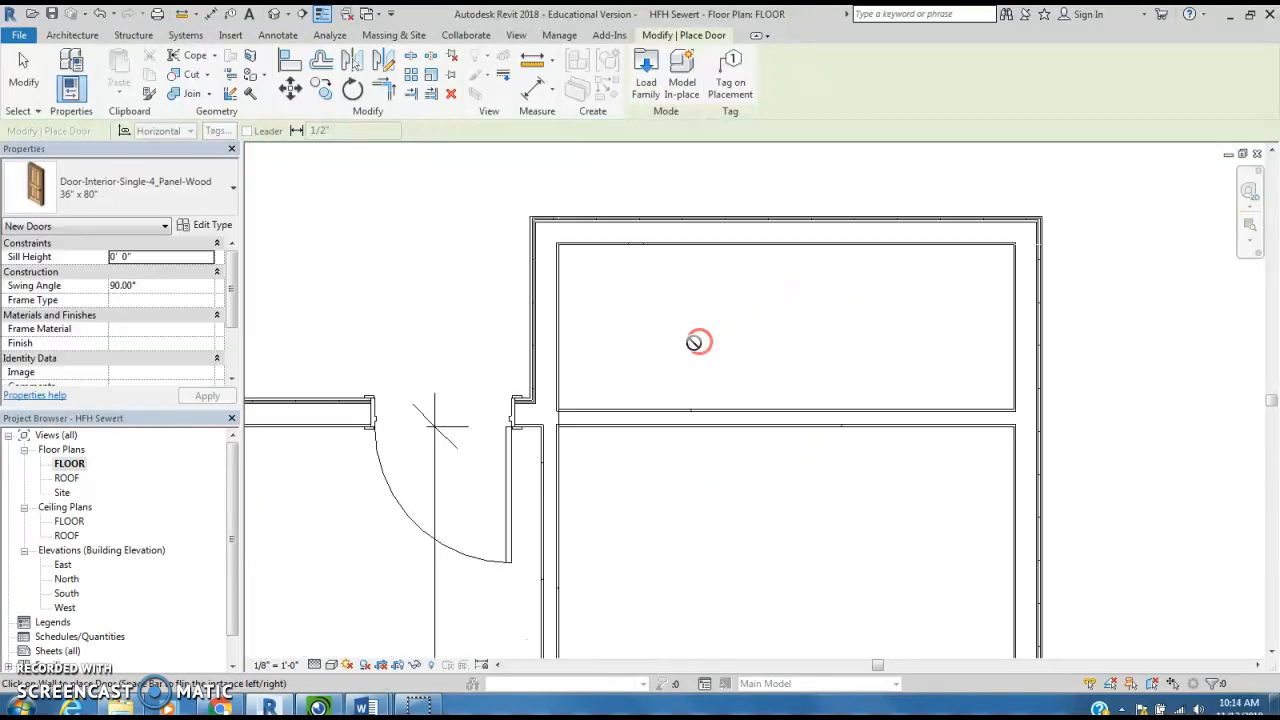
{"action": "left_click", "coordinate": [639, 423]}
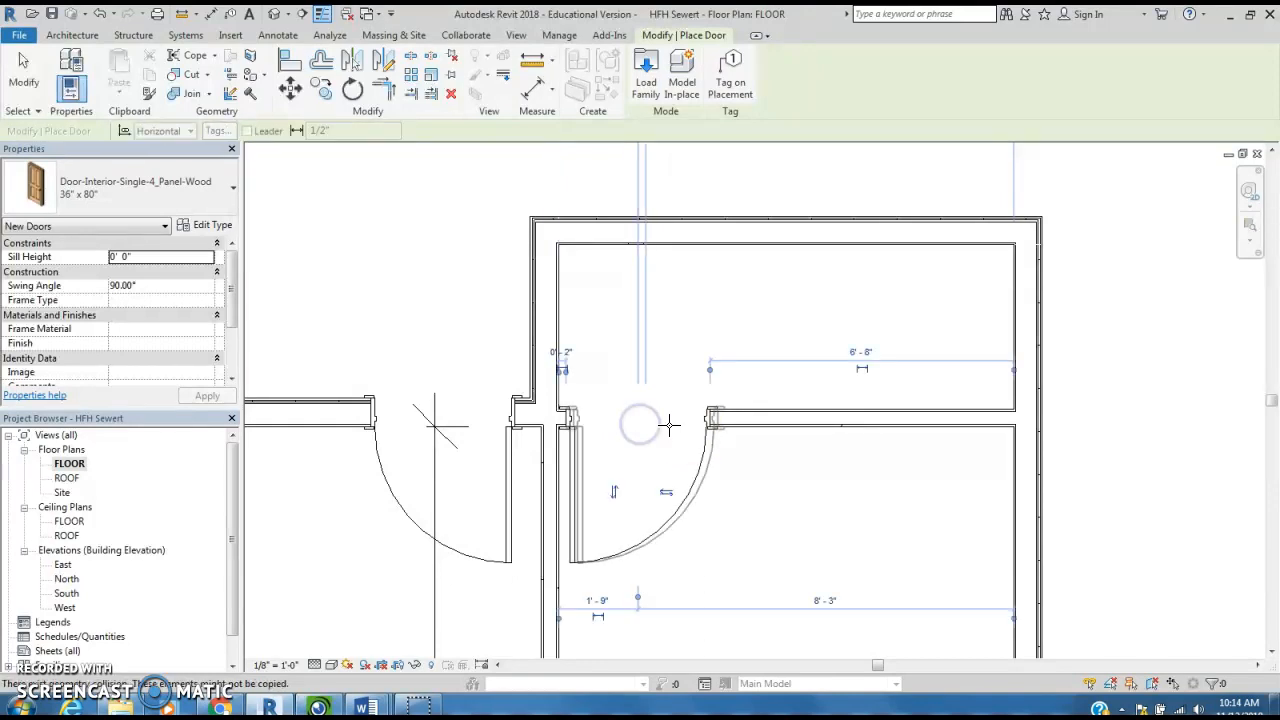
{"action": "scroll", "coordinate": [680, 430], "scroll_direction": "down", "scroll_amount": 3}
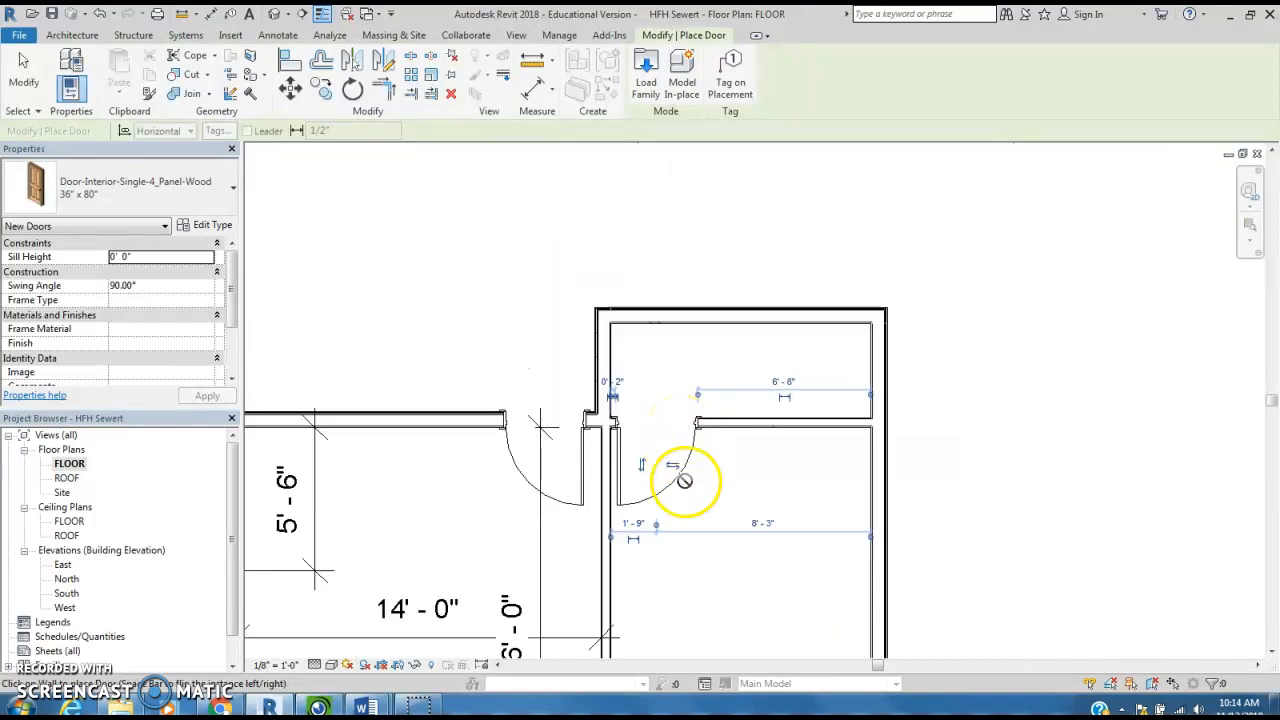
{"action": "scroll", "coordinate": [700, 520], "scroll_direction": "down", "scroll_amount": 2}
{"action": "middle_click_drag", "start_coordinate": [741, 571], "coordinate": [741, 454]}
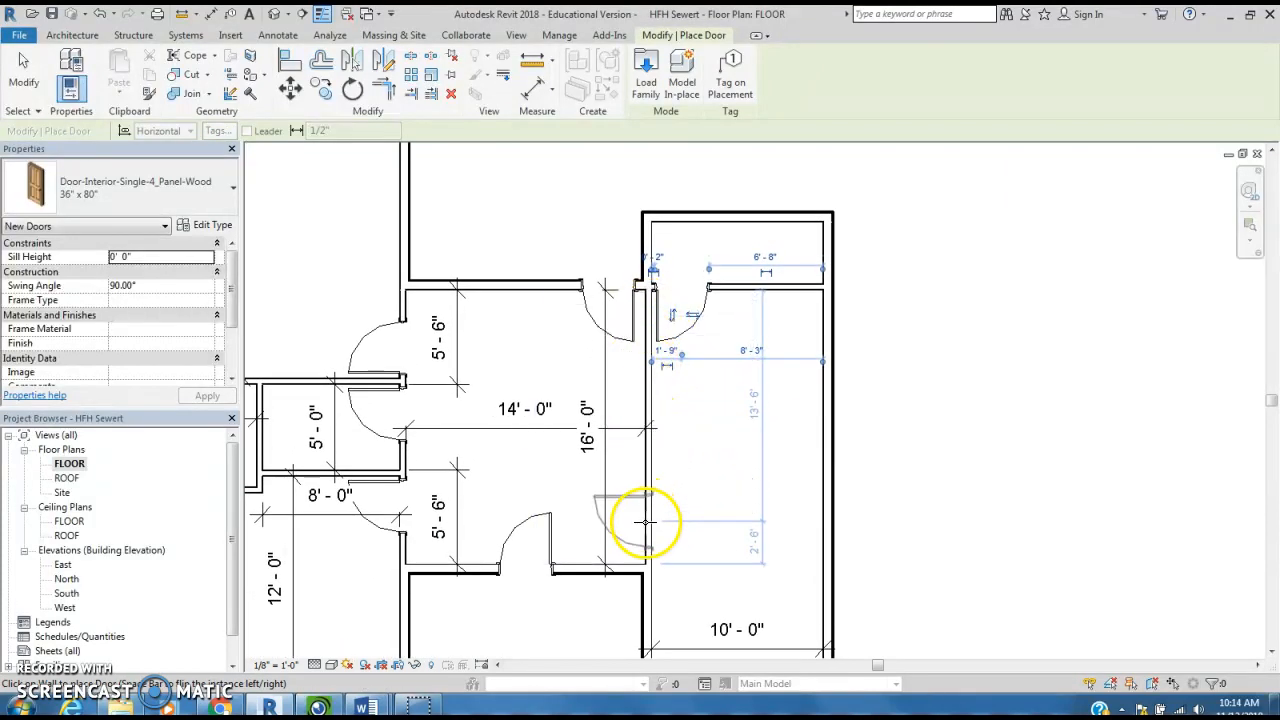
{"action": "key", "text": "Escape"}
{"action": "key", "text": "Escape"}
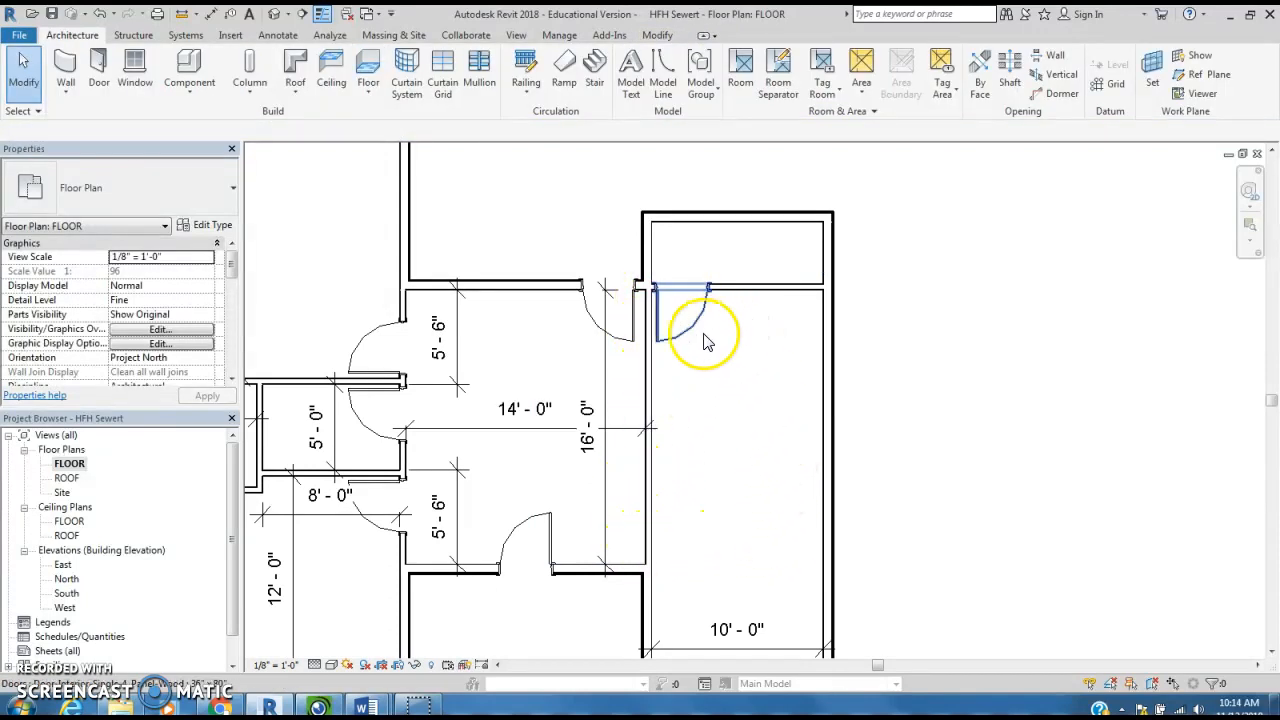
- Start placing a component and browse the family library to the Openings folder
{"action": "middle_click_drag", "start_coordinate": [736, 366], "coordinate": [727, 320]}
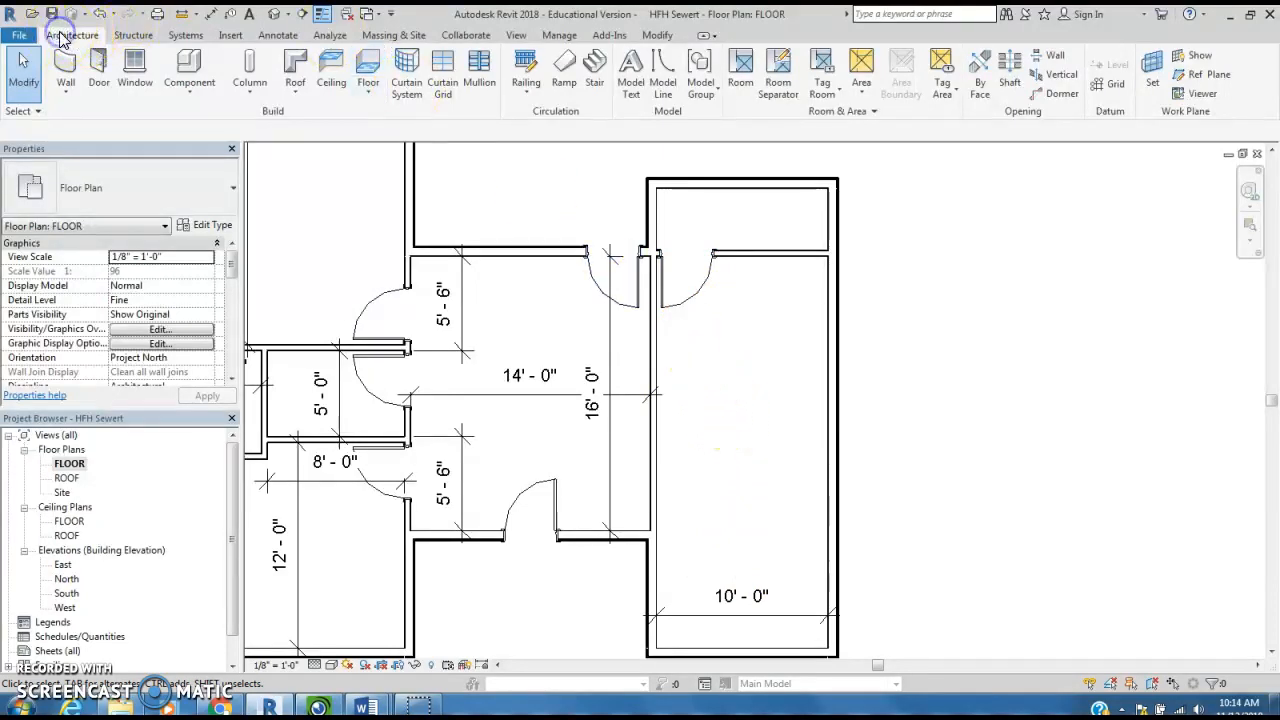
{"action": "left_click", "coordinate": [190, 66]}
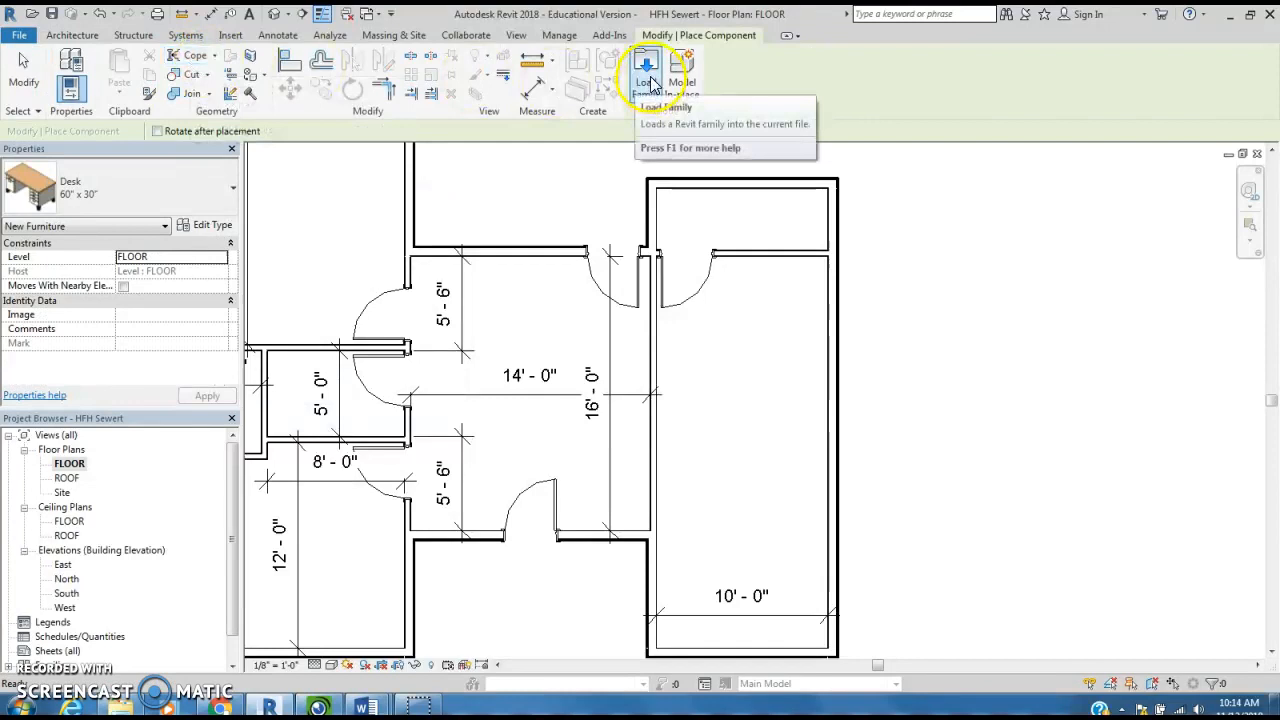
{"action": "left_click", "coordinate": [648, 80]}
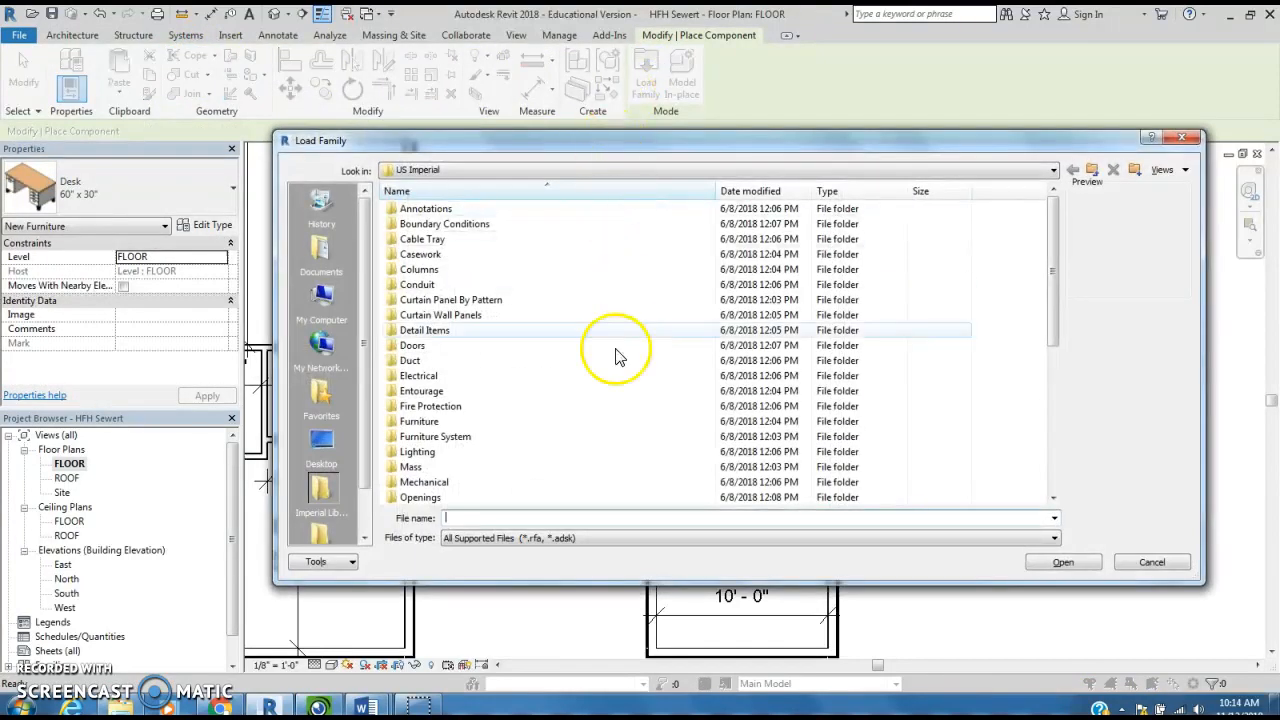
{"action": "left_click", "coordinate": [425, 498]}
{"action": "left_click_drag", "start_coordinate": [1055, 335], "coordinate": [1057, 406]}
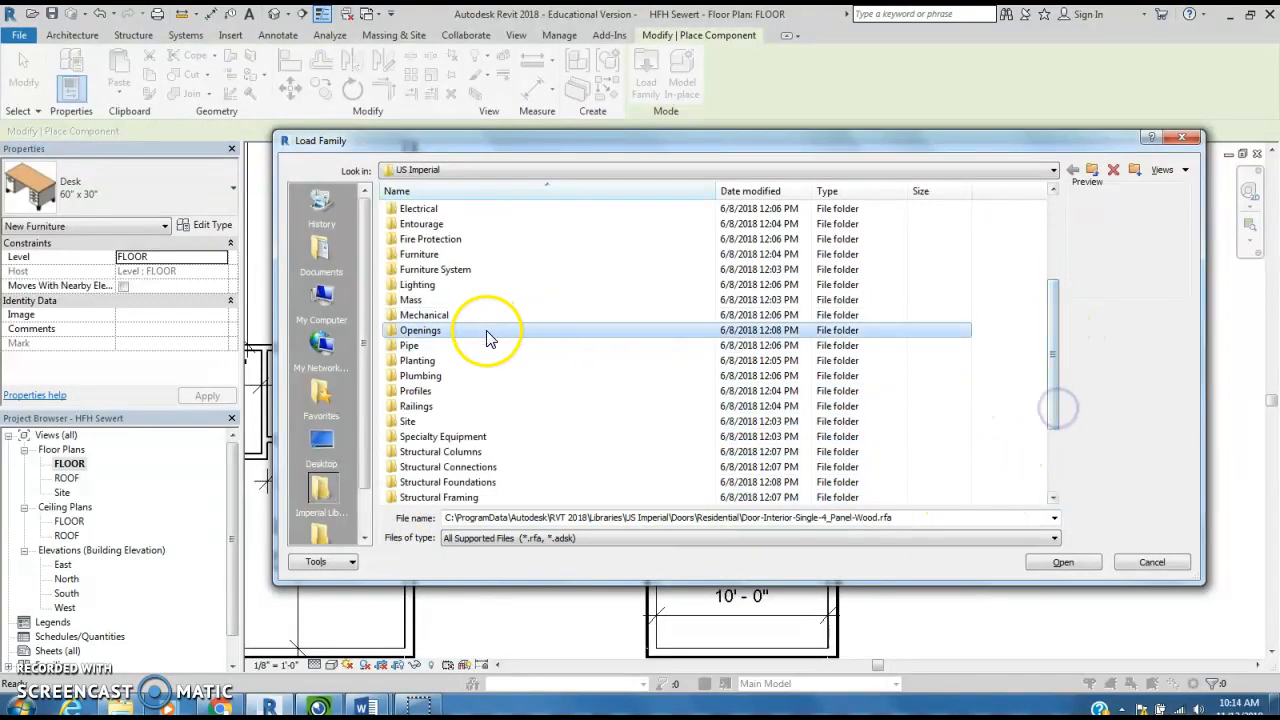
{"action": "left_click", "coordinate": [1066, 566]}
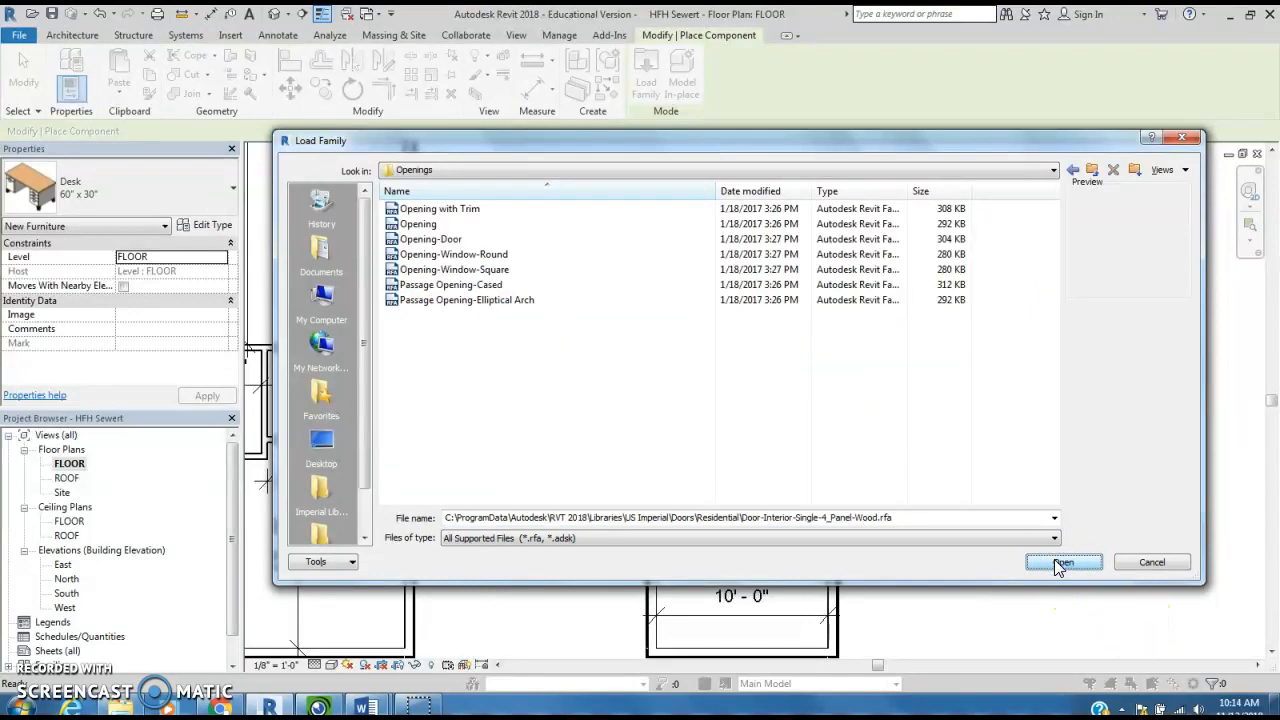
- Compare the previews of the opening families and load Passage Opening-Elliptical Arch
{"action": "left_click", "coordinate": [460, 210]}
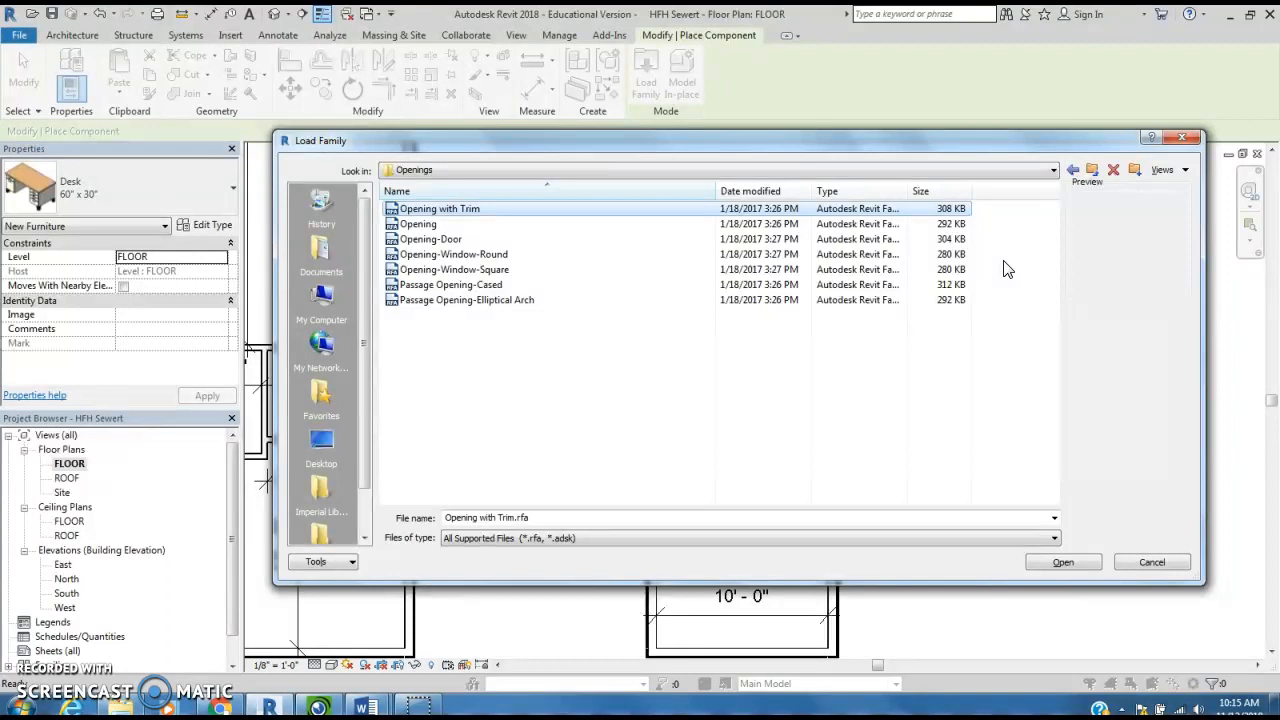
{"action": "key", "text": "Down"}
{"action": "key", "text": "Down"}
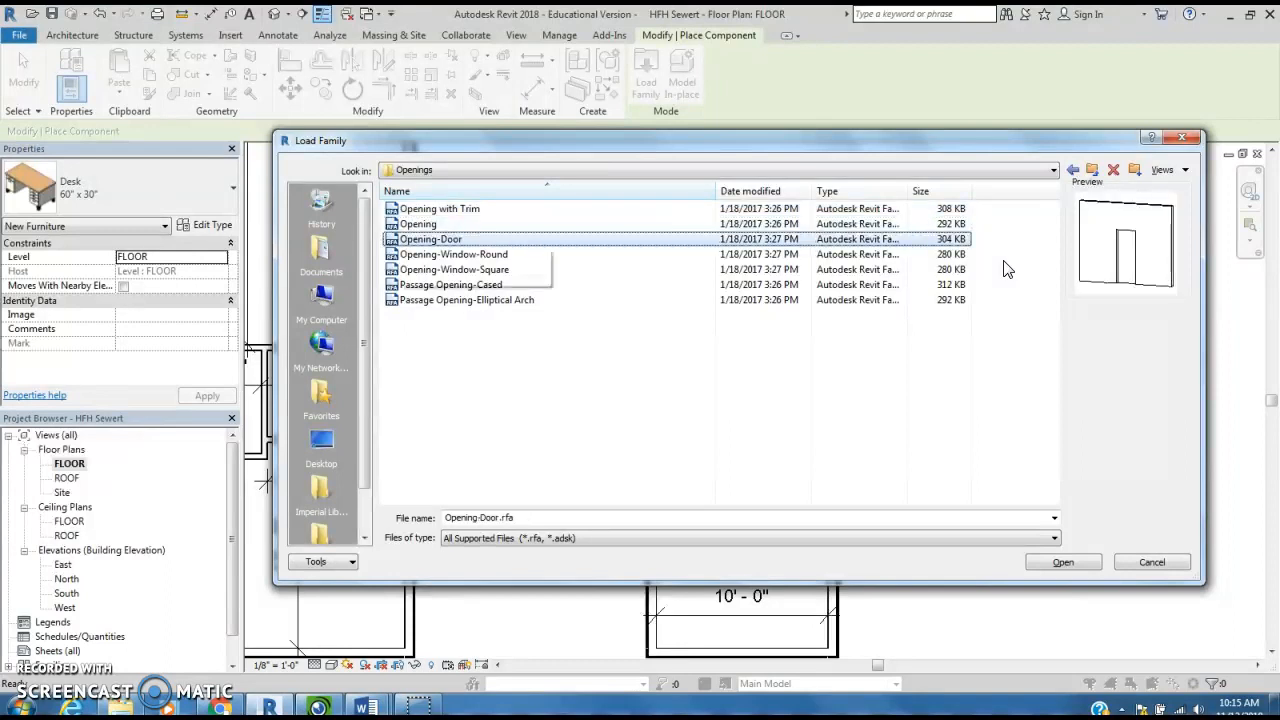
{"action": "key", "text": "Down"}
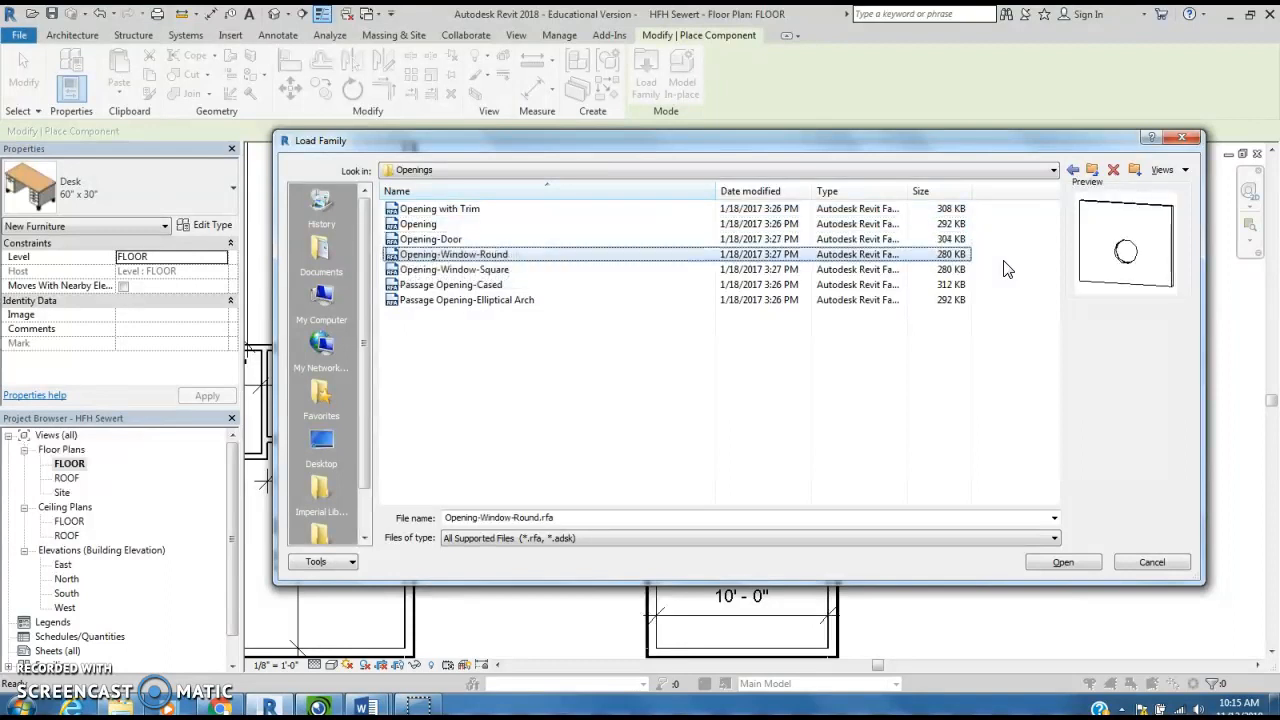
{"action": "key", "text": "Down"}
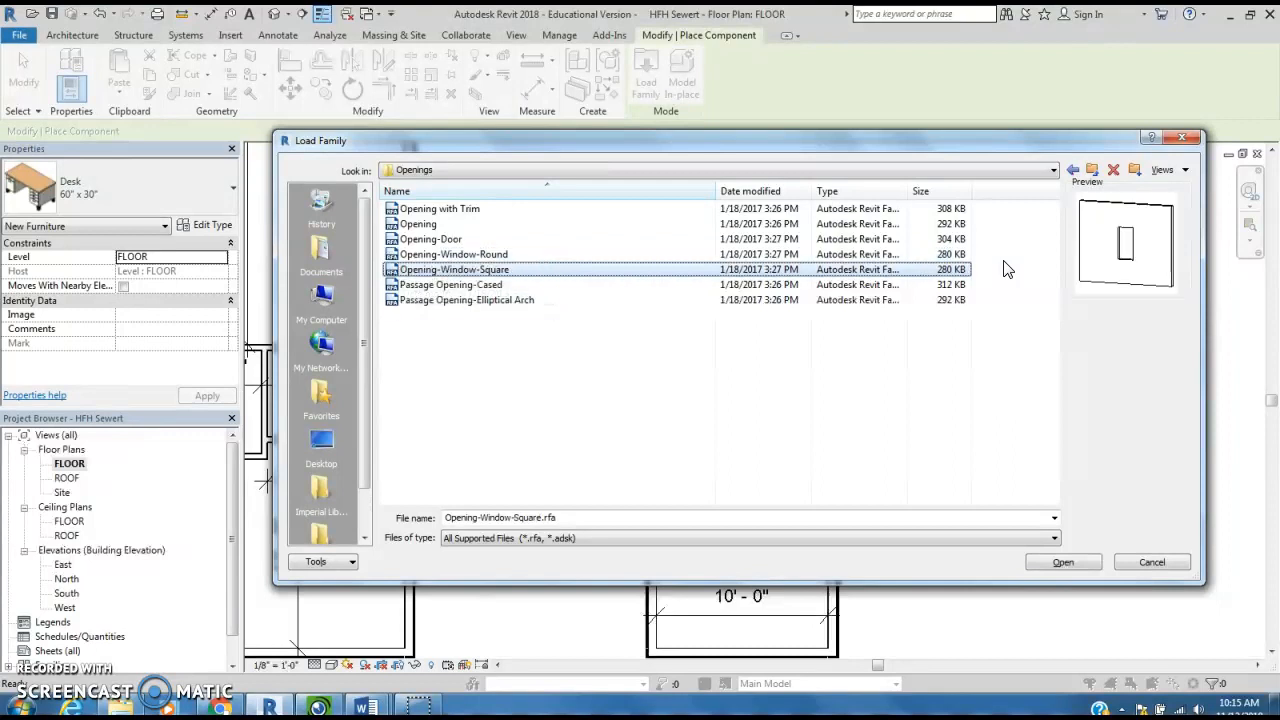
{"action": "key", "text": "Down"}
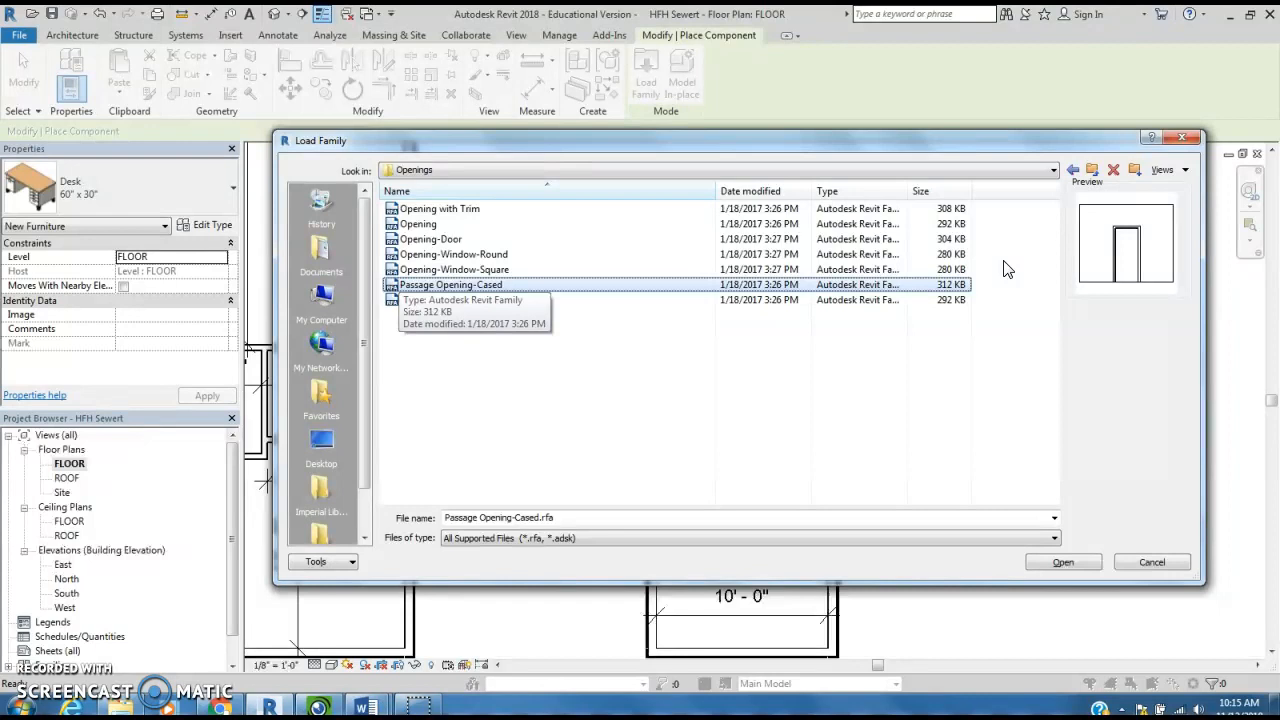
{"action": "key", "text": "Down"}
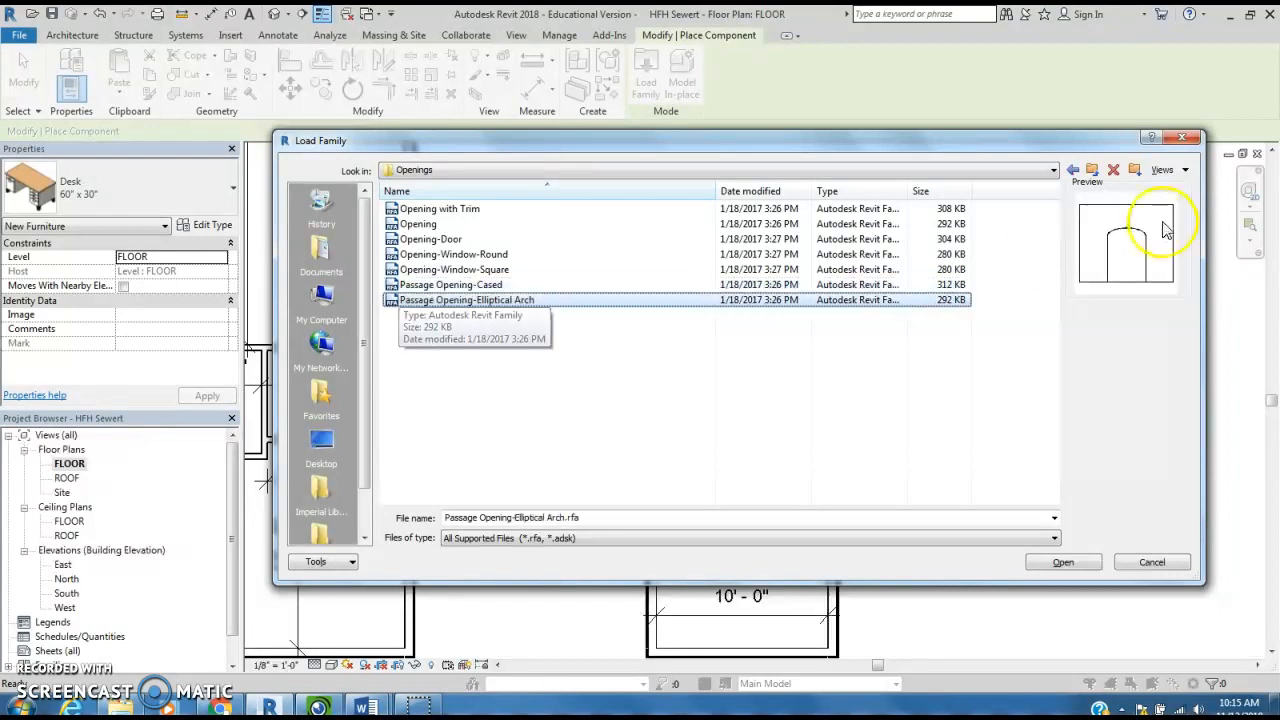
{"action": "left_click", "coordinate": [1058, 563]}
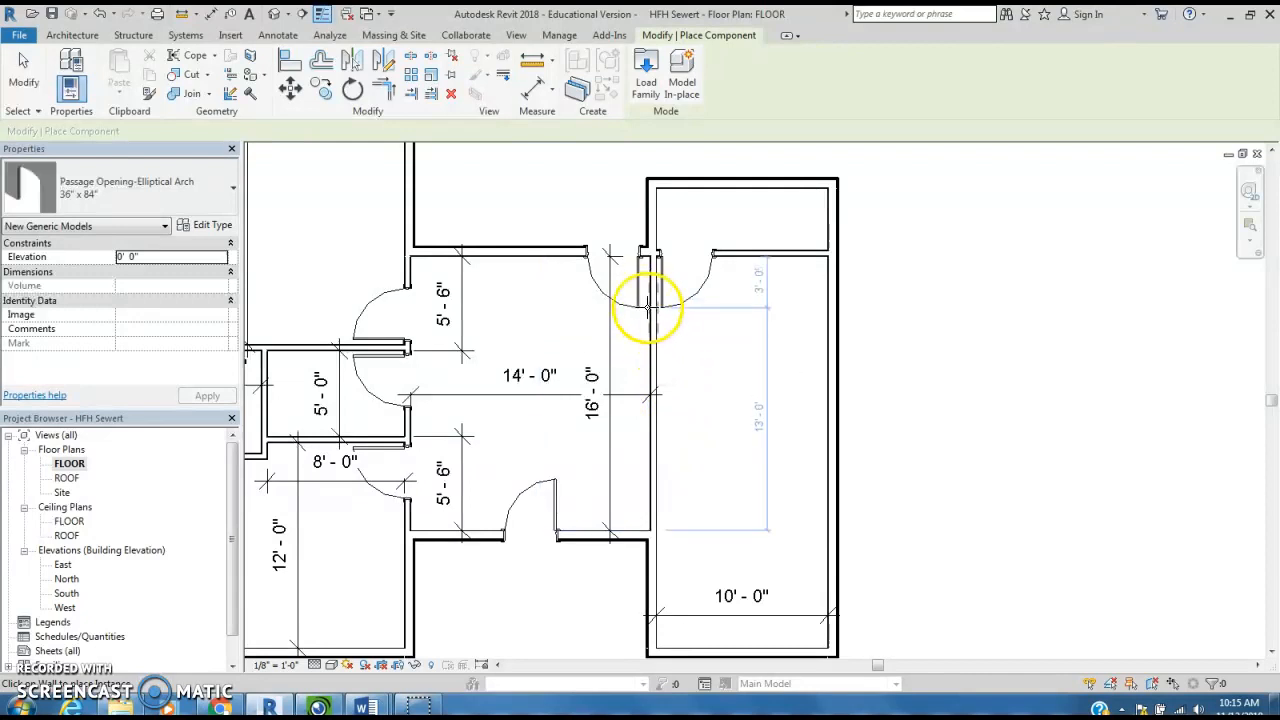
- Place a 60" x 84" elliptical arch passage opening in the wall between the 14'-0" and 10'-0" rooms, its centre about 5'-8" from the upper wall
{"action": "scroll", "coordinate": [648, 304], "scroll_direction": "up", "scroll_amount": 4}
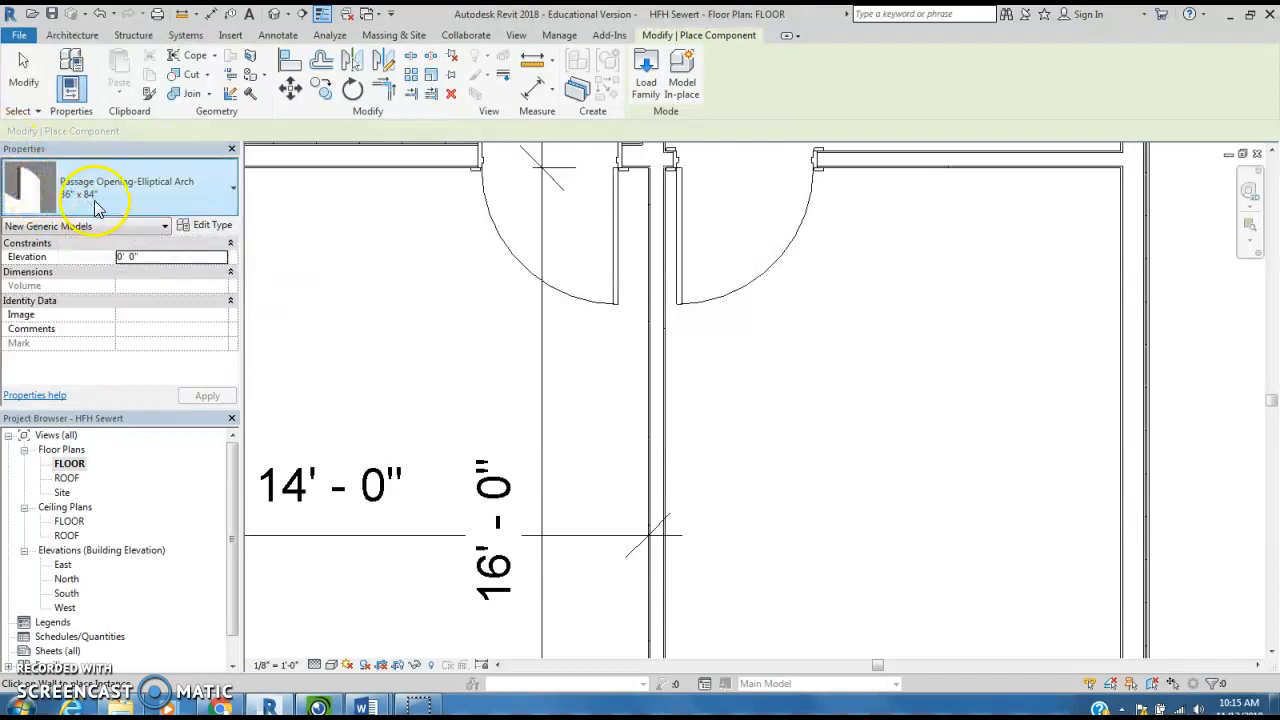
{"action": "left_click", "coordinate": [234, 188]}
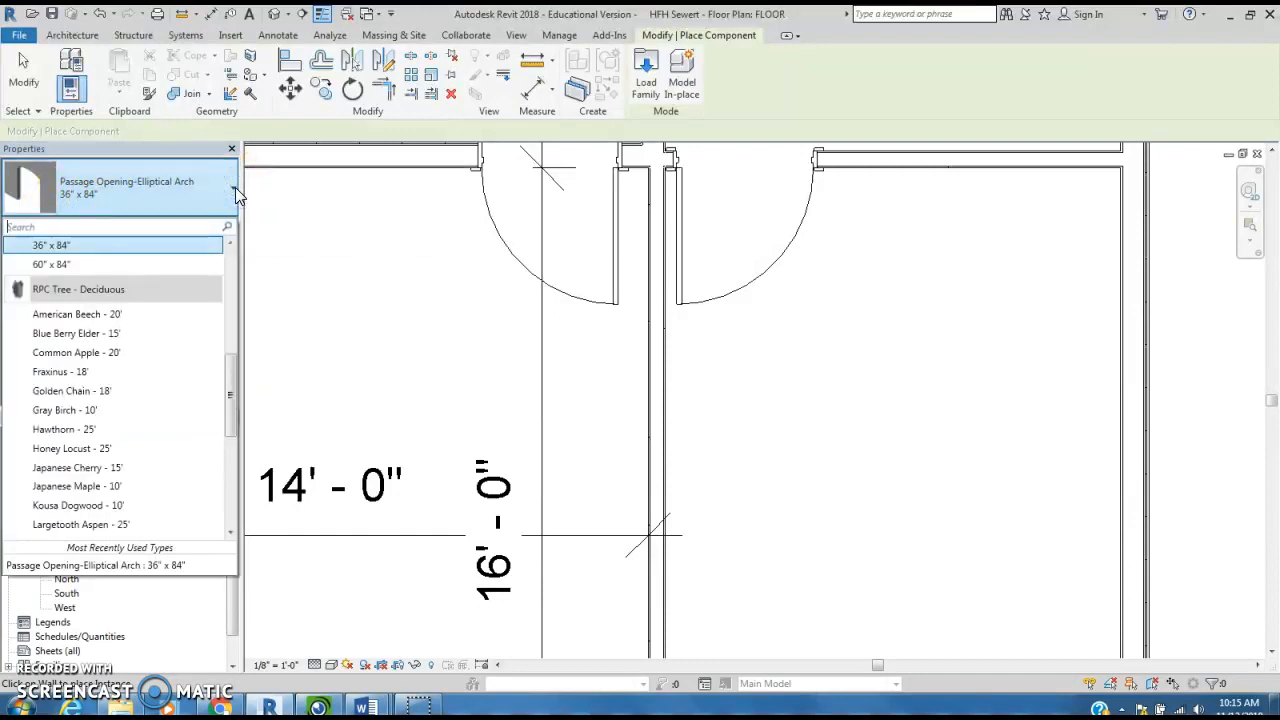
{"action": "left_click_drag", "start_coordinate": [232, 393], "coordinate": [220, 343]}
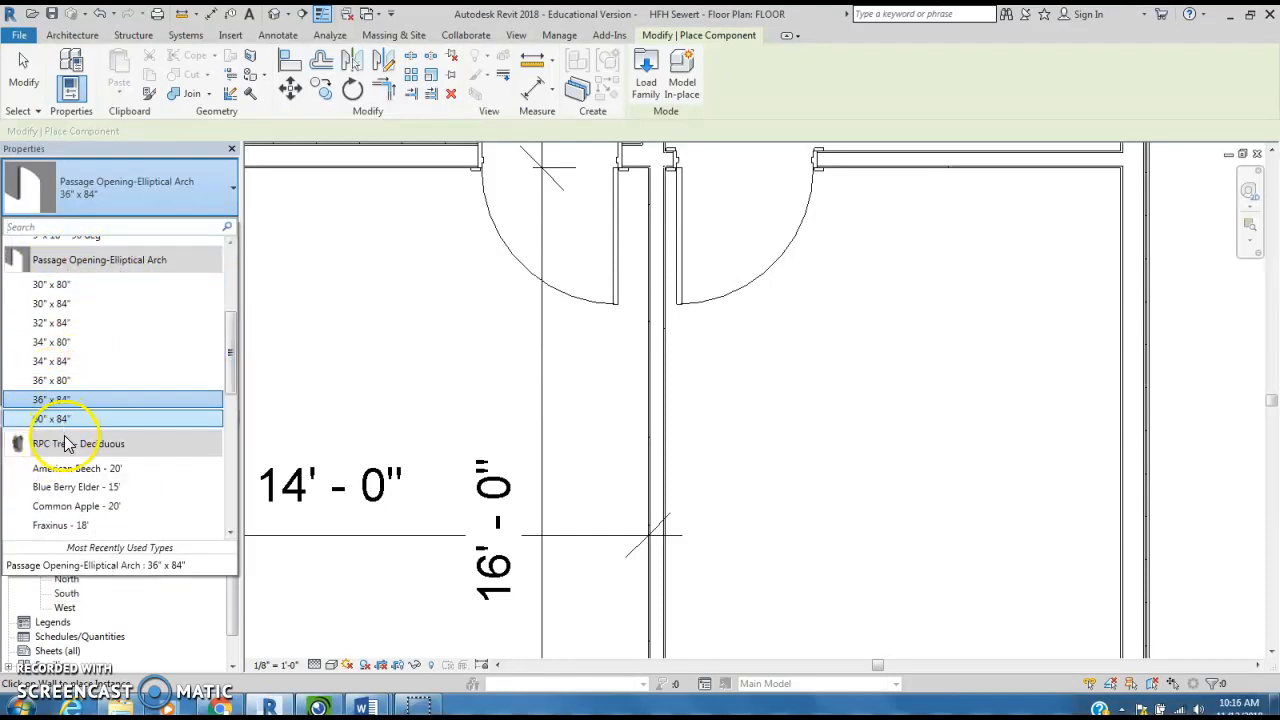
{"action": "mouse_move", "coordinate": [52, 424]}
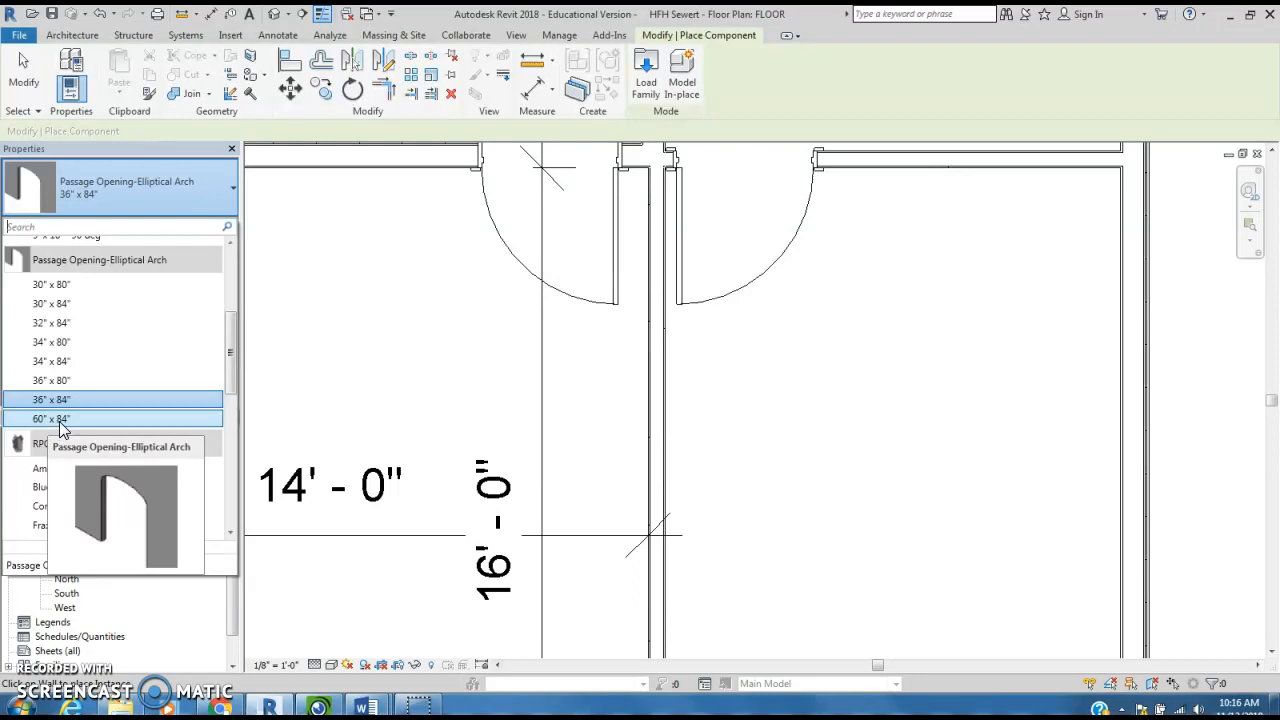
{"action": "left_click", "coordinate": [60, 420]}
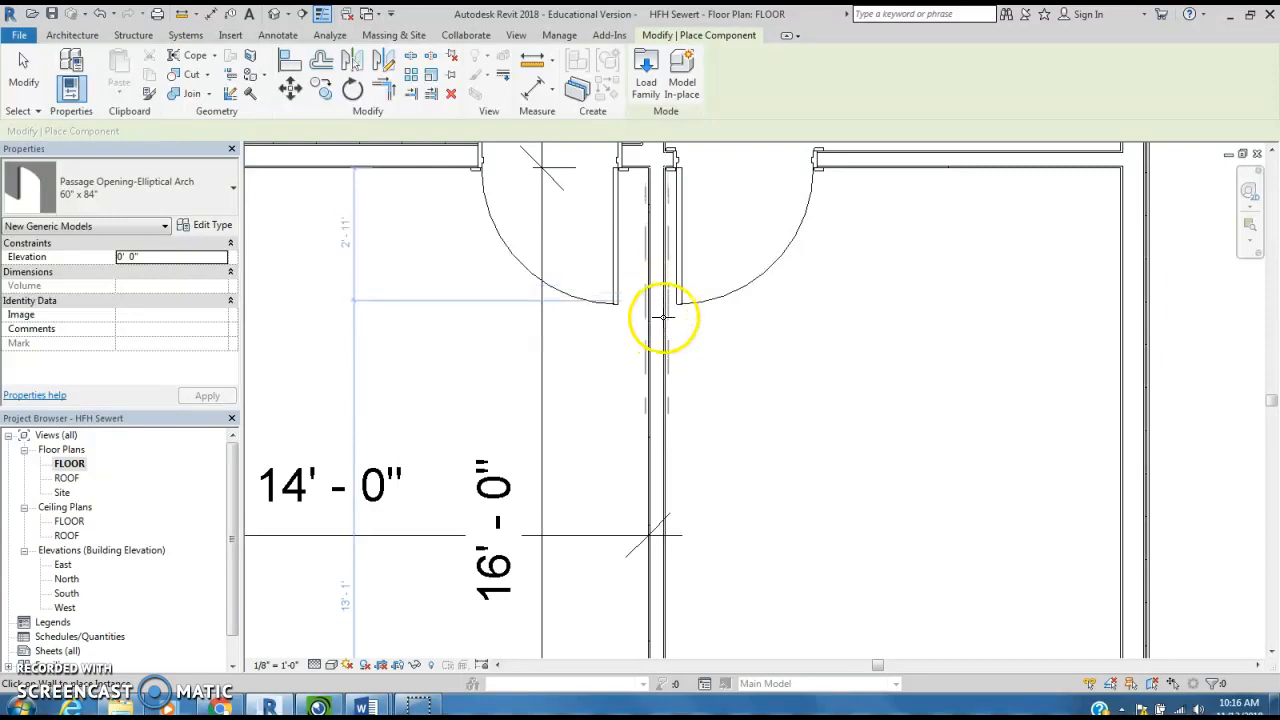
{"action": "left_click", "coordinate": [664, 427]}
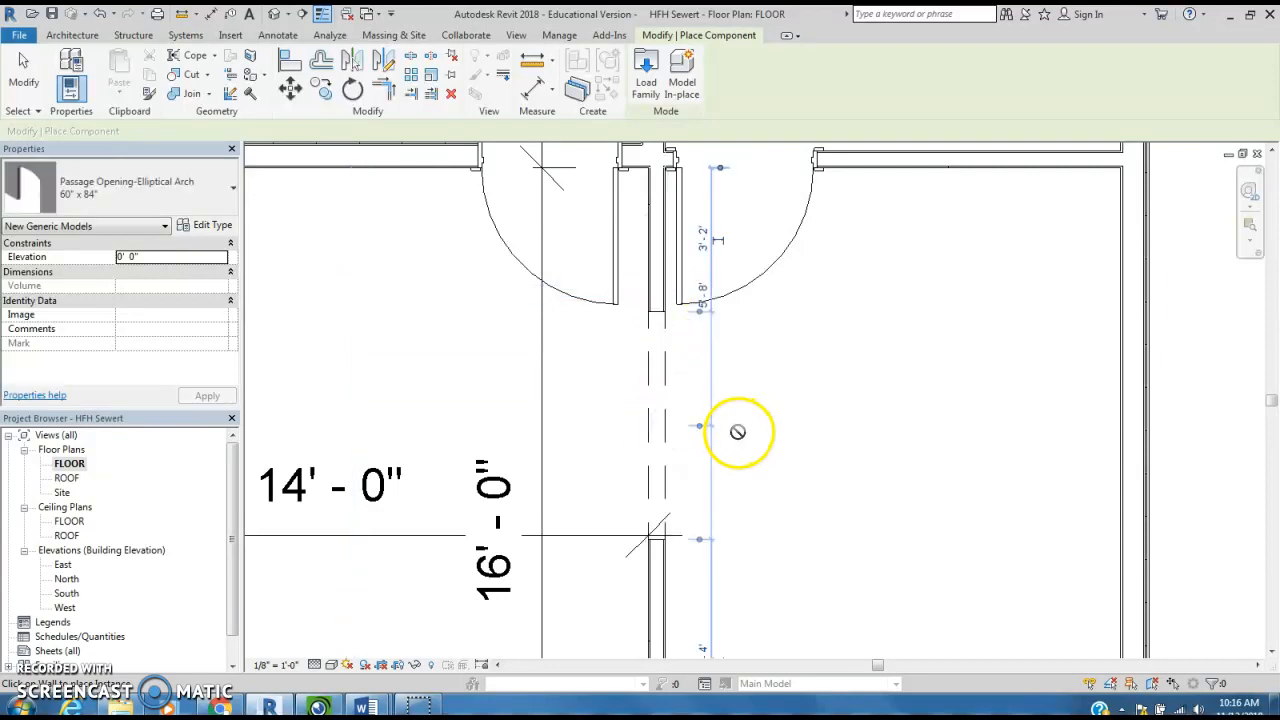
{"action": "scroll", "coordinate": [737, 431], "scroll_direction": "down", "scroll_amount": 4}
{"action": "middle_click_drag", "start_coordinate": [771, 523], "coordinate": [776, 249]}
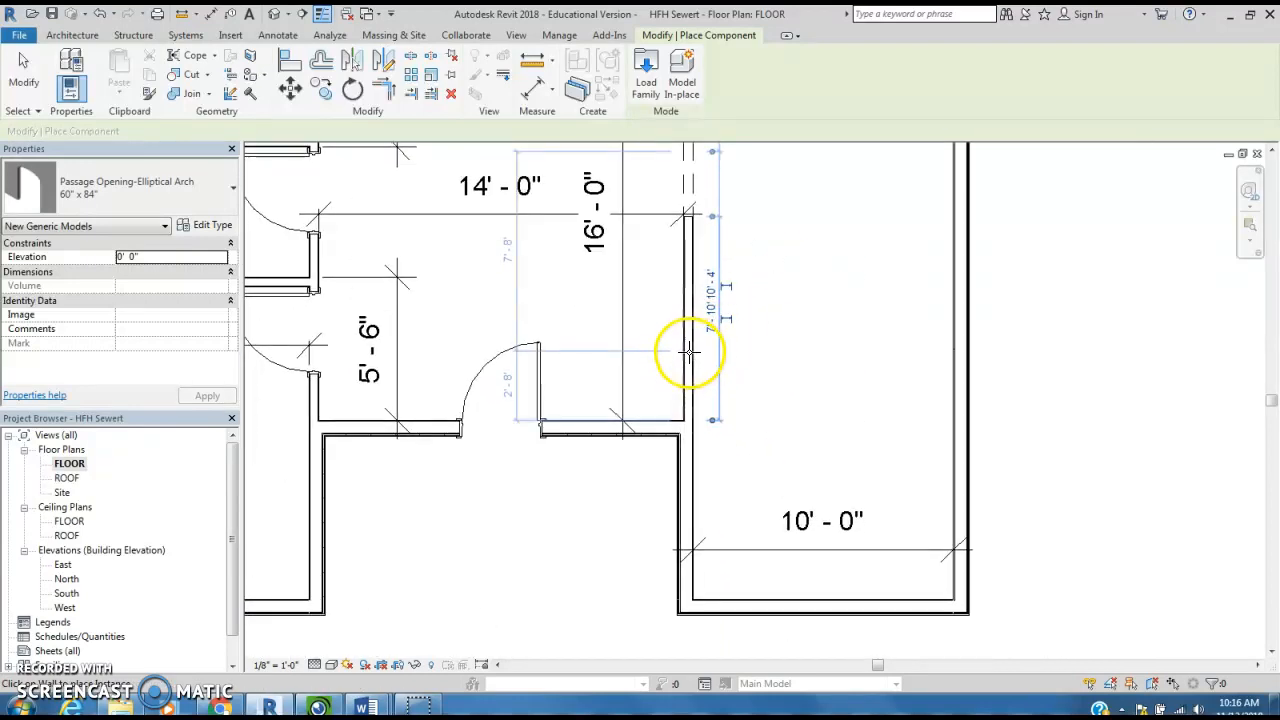
{"action": "scroll", "coordinate": [690, 352], "scroll_direction": "up", "scroll_amount": 3}
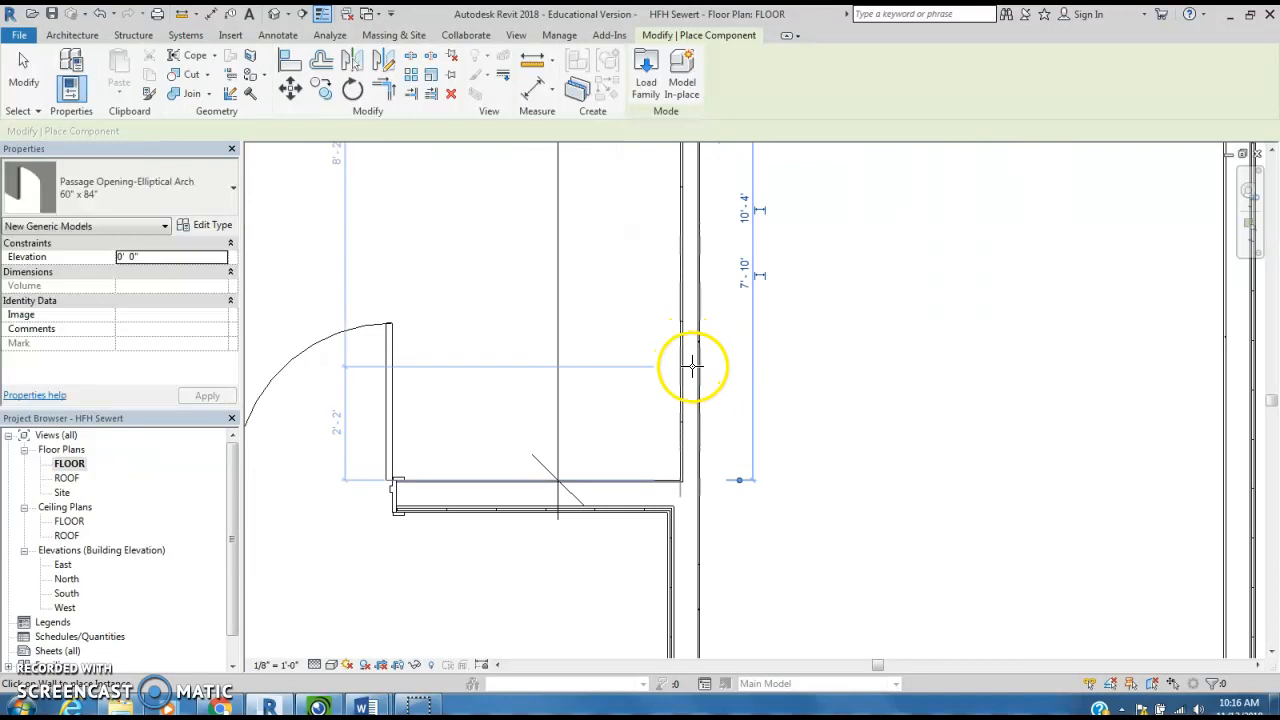
{"action": "scroll", "coordinate": [710, 320], "scroll_direction": "up", "scroll_amount": 1}
{"action": "scroll", "coordinate": [709, 320], "scroll_direction": "down", "scroll_amount": 2}
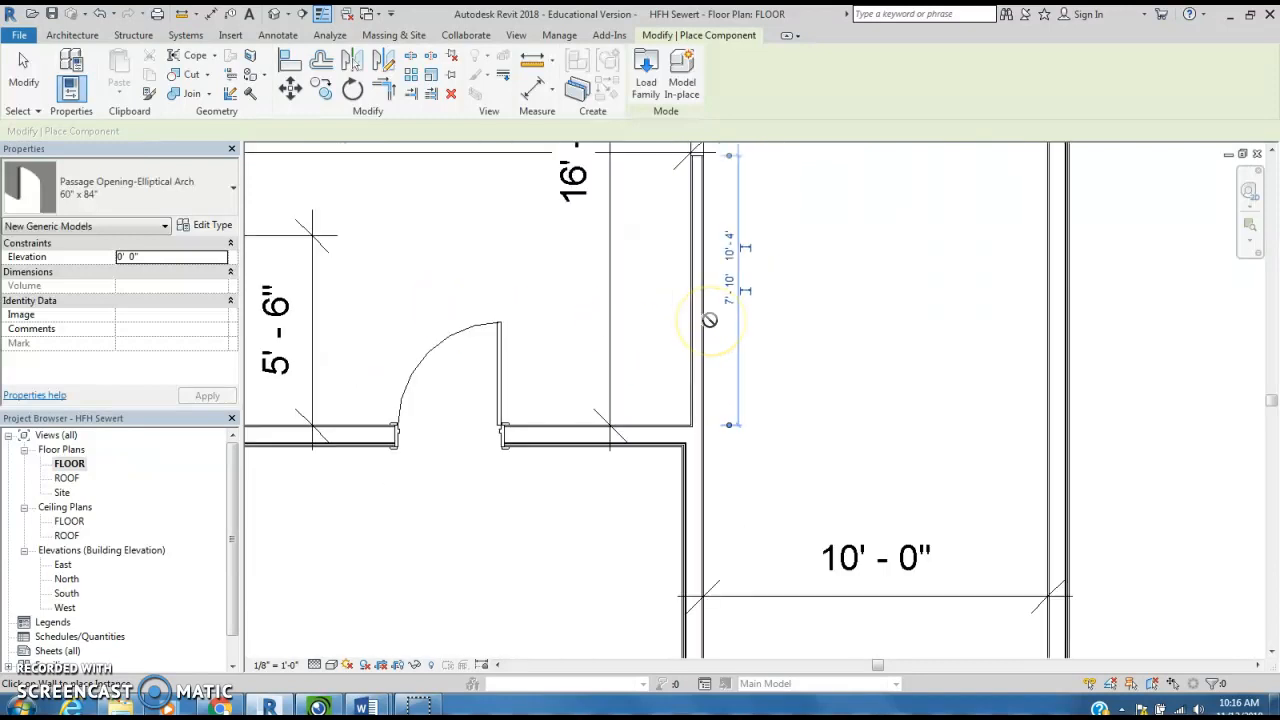
{"action": "scroll", "coordinate": [710, 320], "scroll_direction": "down", "scroll_amount": 2}
{"action": "middle_click_drag", "start_coordinate": [798, 271], "coordinate": [792, 428]}
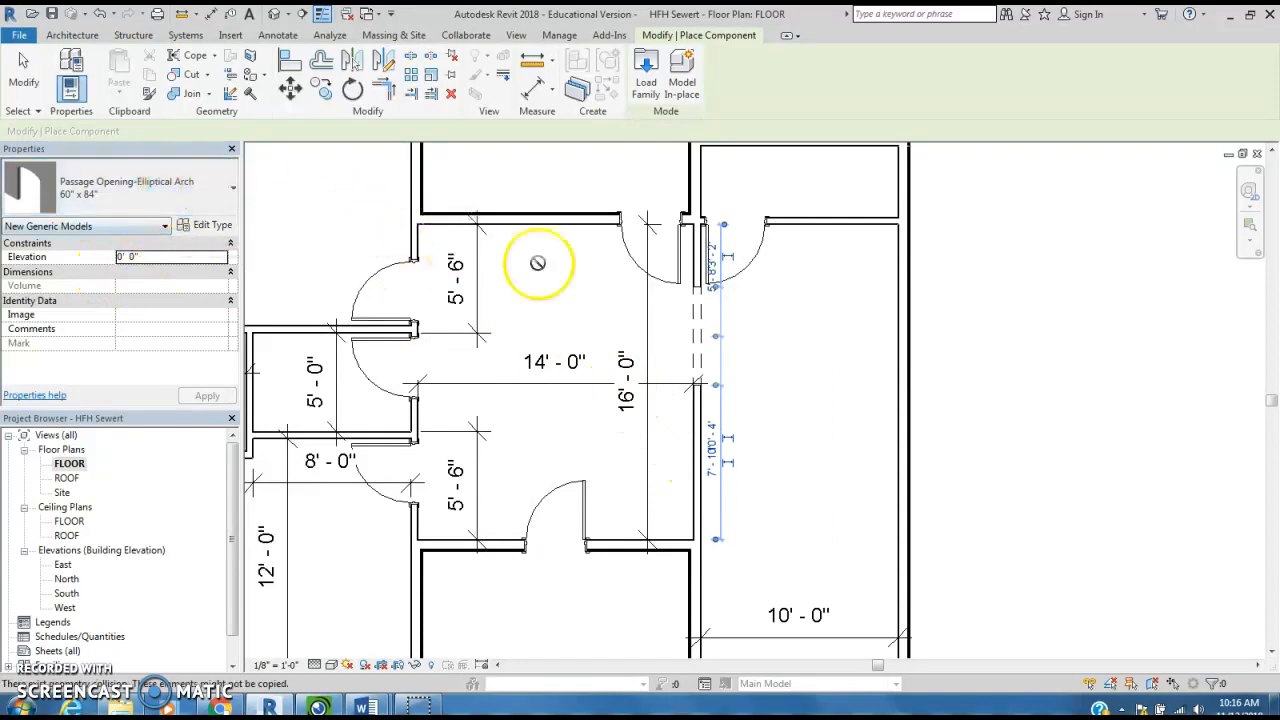
{"action": "left_click", "coordinate": [678, 307]}
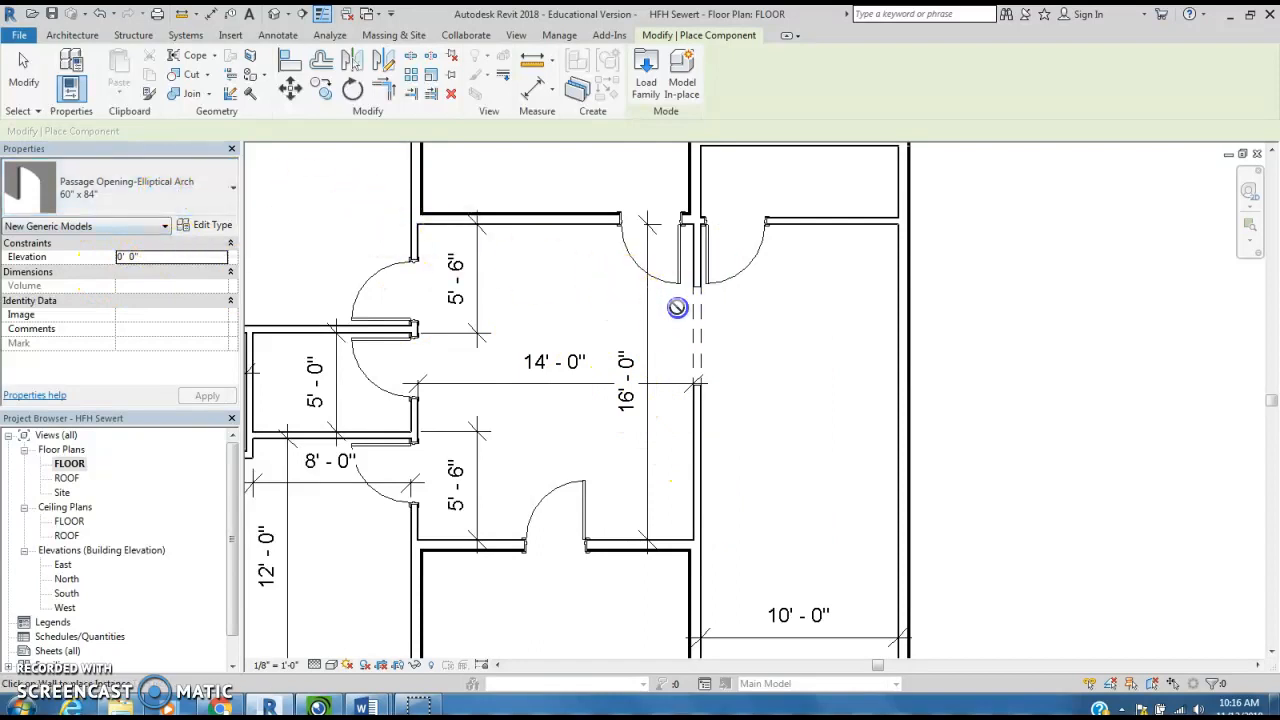
{"action": "key", "text": "Escape"}
{"action": "key", "text": "Escape"}
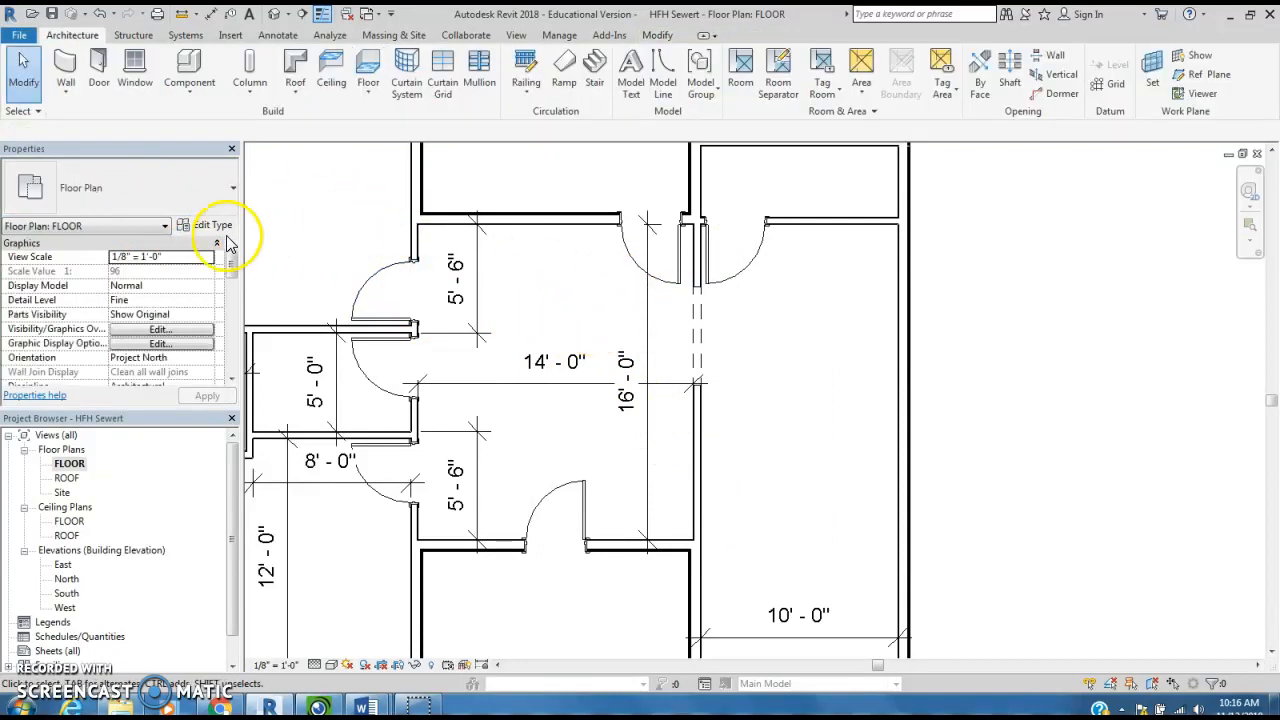
- Restart component placement and load the Passage Opening-Elliptical Arch family from the Openings folder again
{"action": "left_click", "coordinate": [200, 63]}
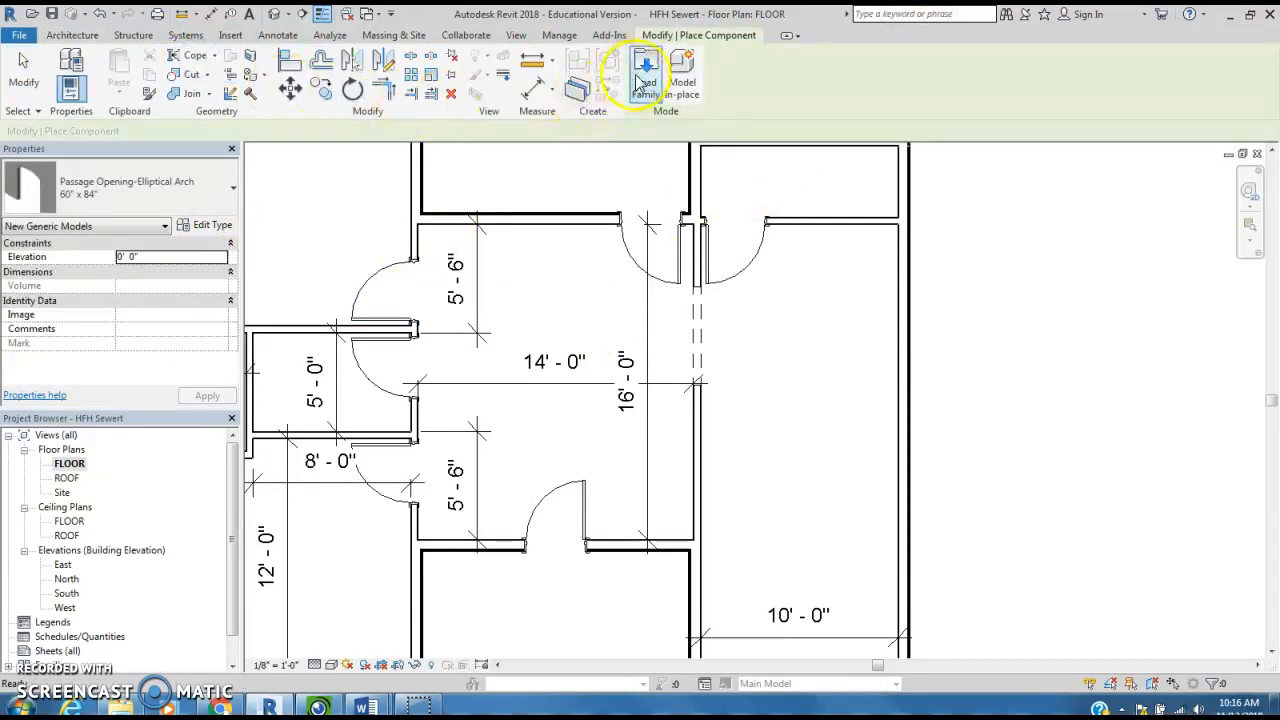
{"action": "left_click", "coordinate": [642, 80]}
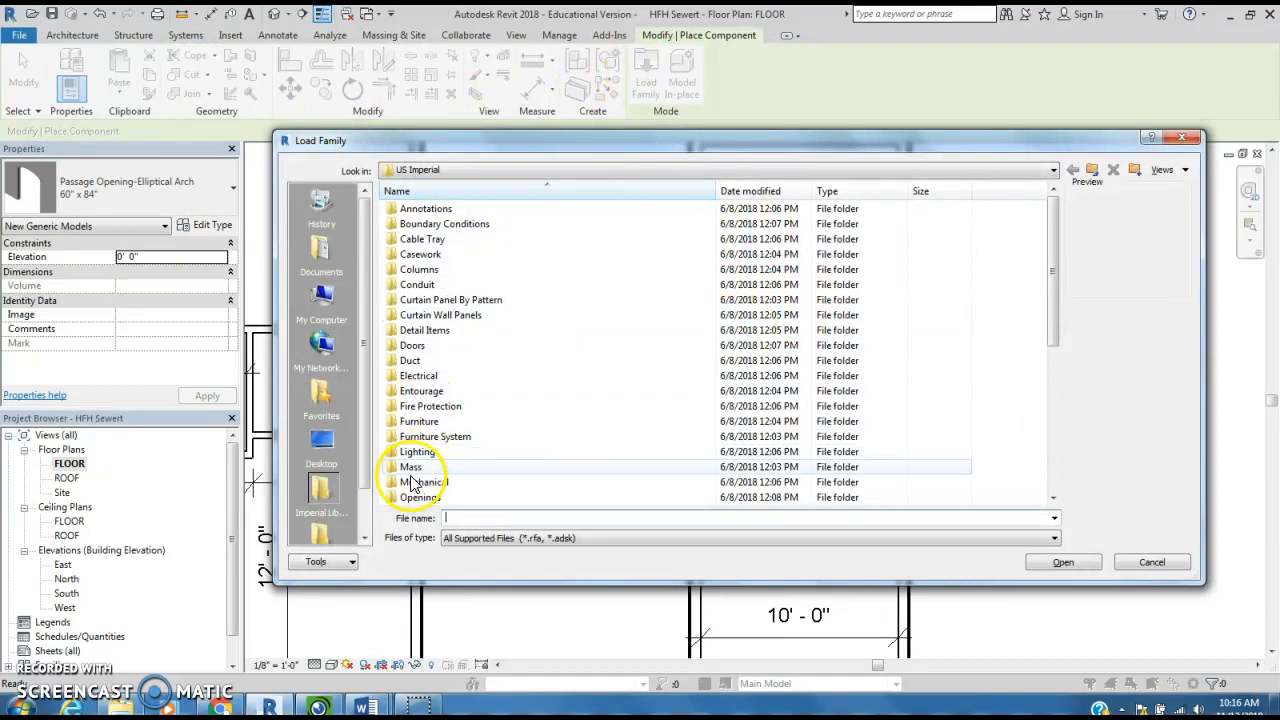
{"action": "left_click", "coordinate": [408, 499]}
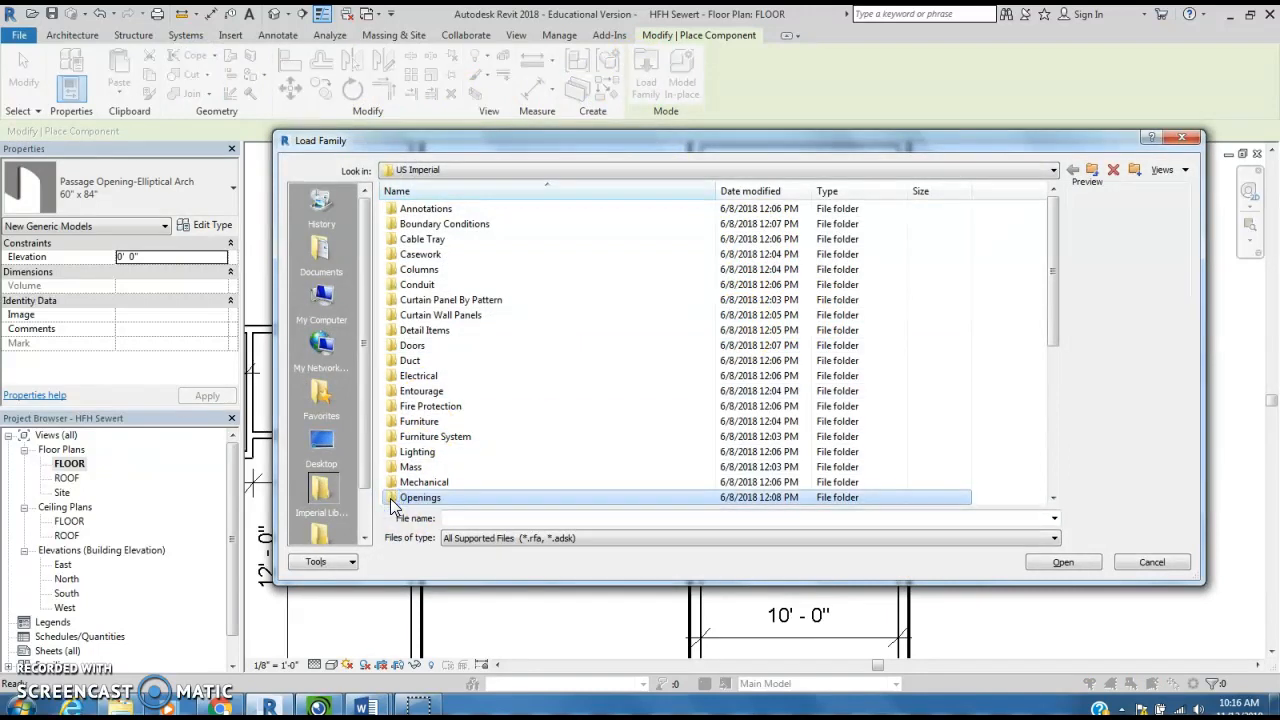
{"action": "double_click", "coordinate": [391, 500]}
{"action": "left_click", "coordinate": [469, 303]}
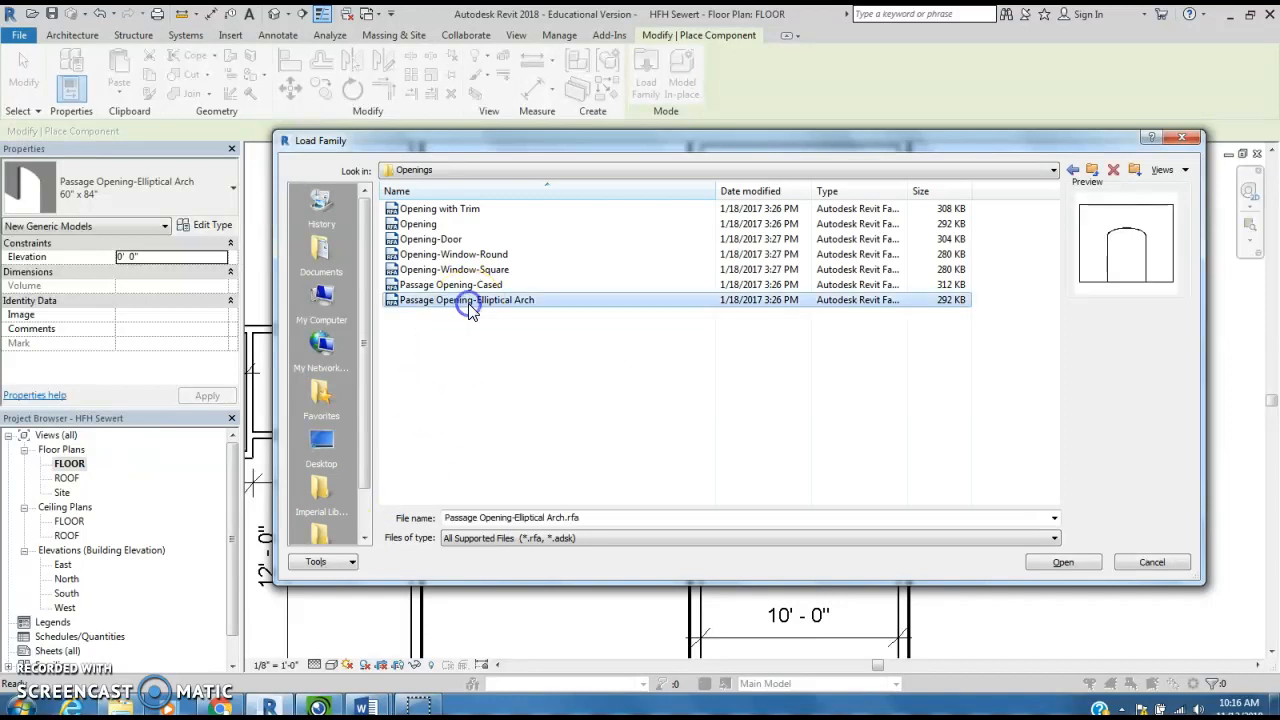
{"action": "double_click", "coordinate": [408, 301]}
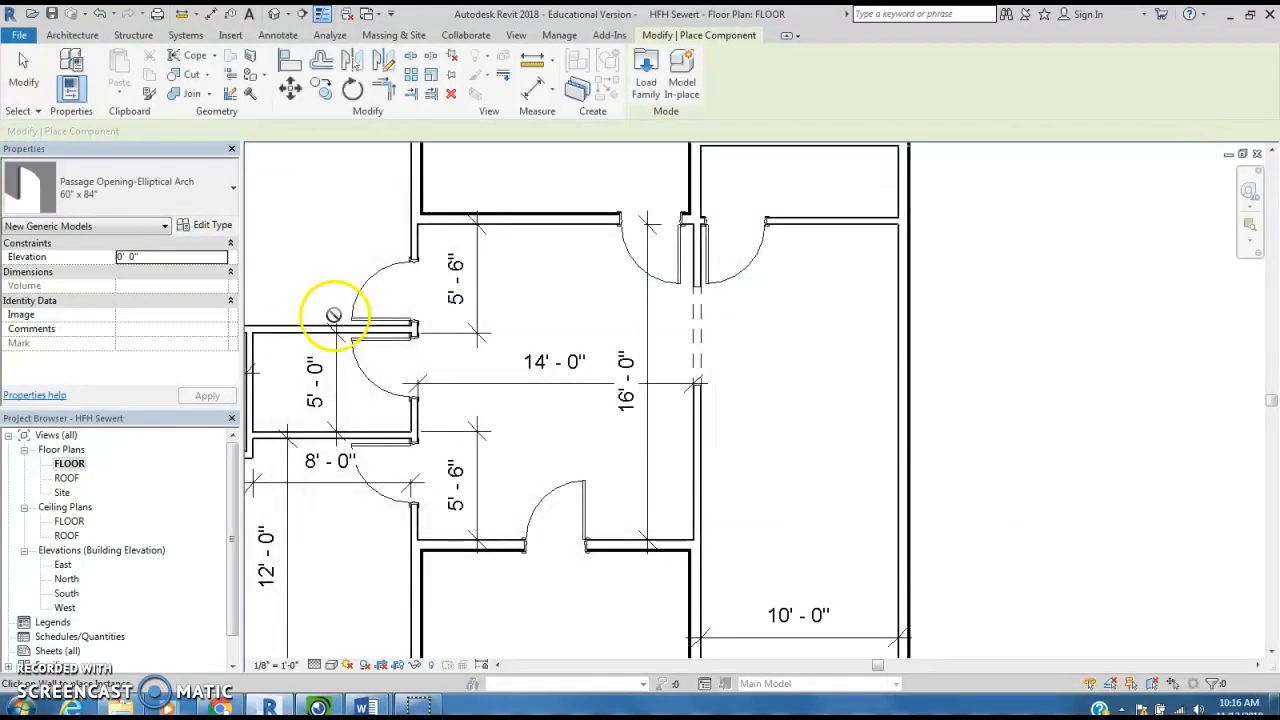
- Place a 36" x 84" elliptical arch opening in the same wall, its centre about 3'-9" above the 14'-0" room's lower wall, and end placement
{"action": "left_click", "coordinate": [233, 187]}
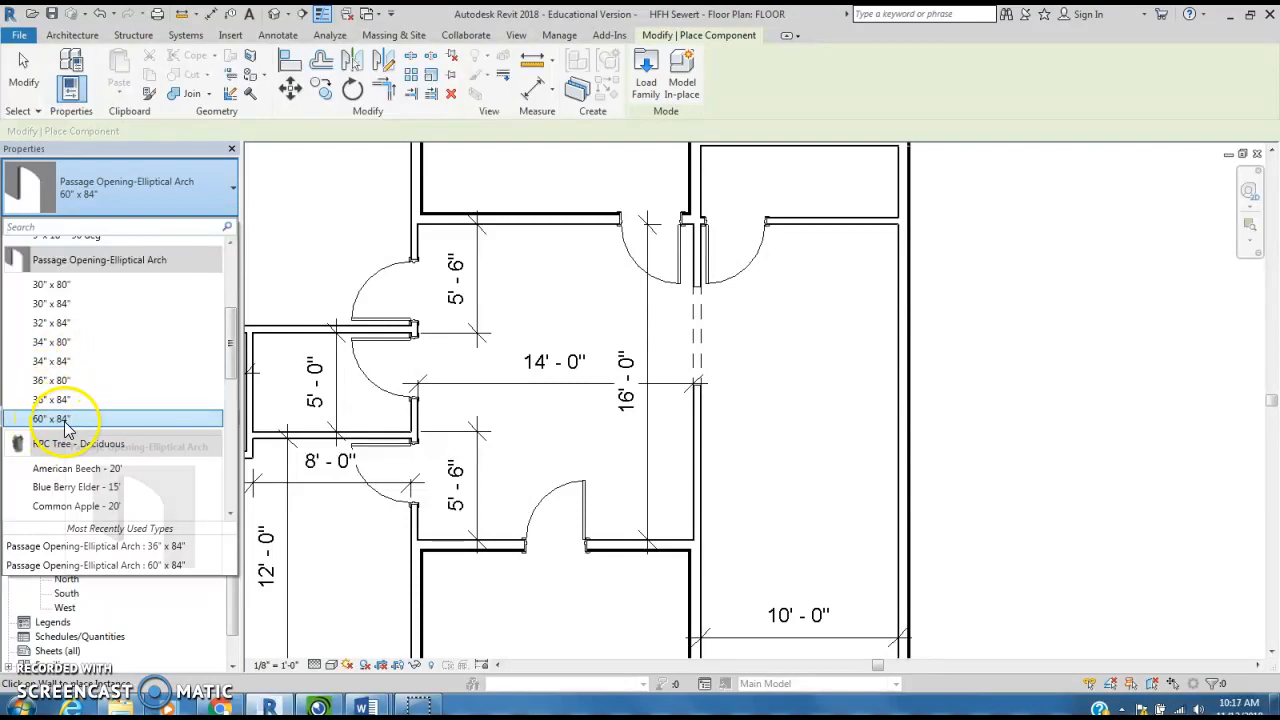
{"action": "left_click", "coordinate": [52, 400]}
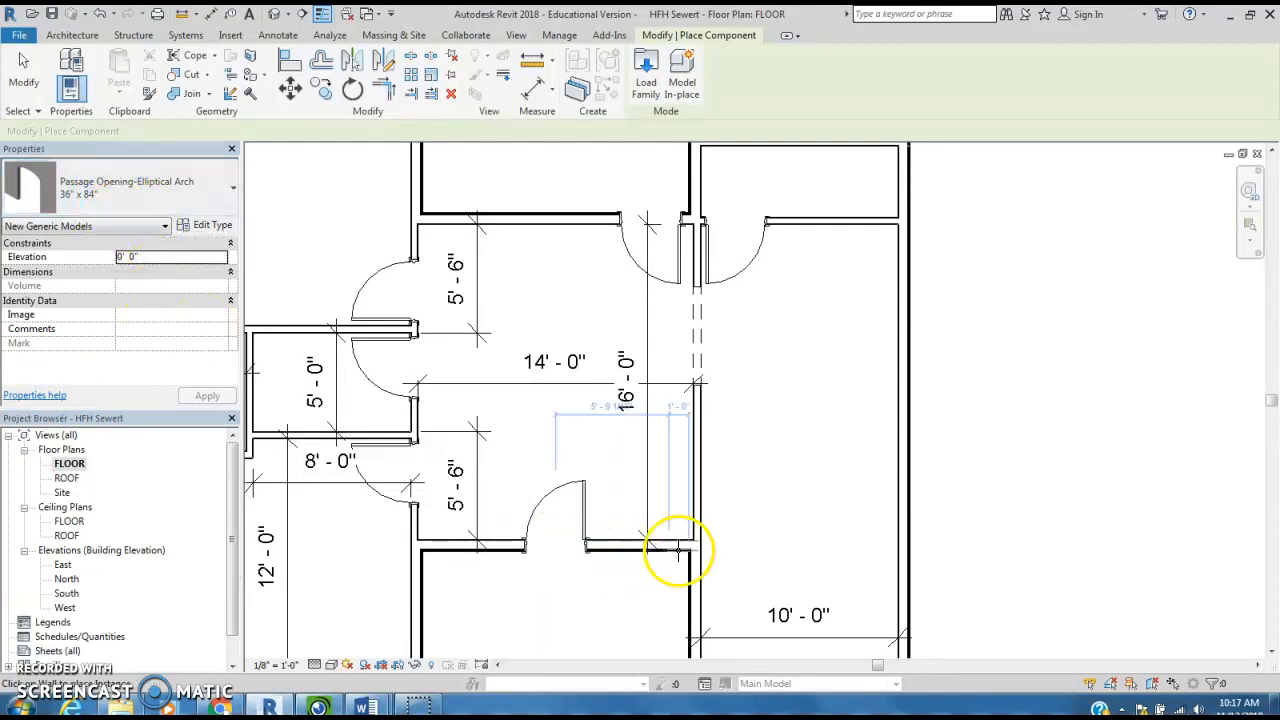
{"action": "scroll", "coordinate": [690, 515], "scroll_direction": "up", "scroll_amount": 3}
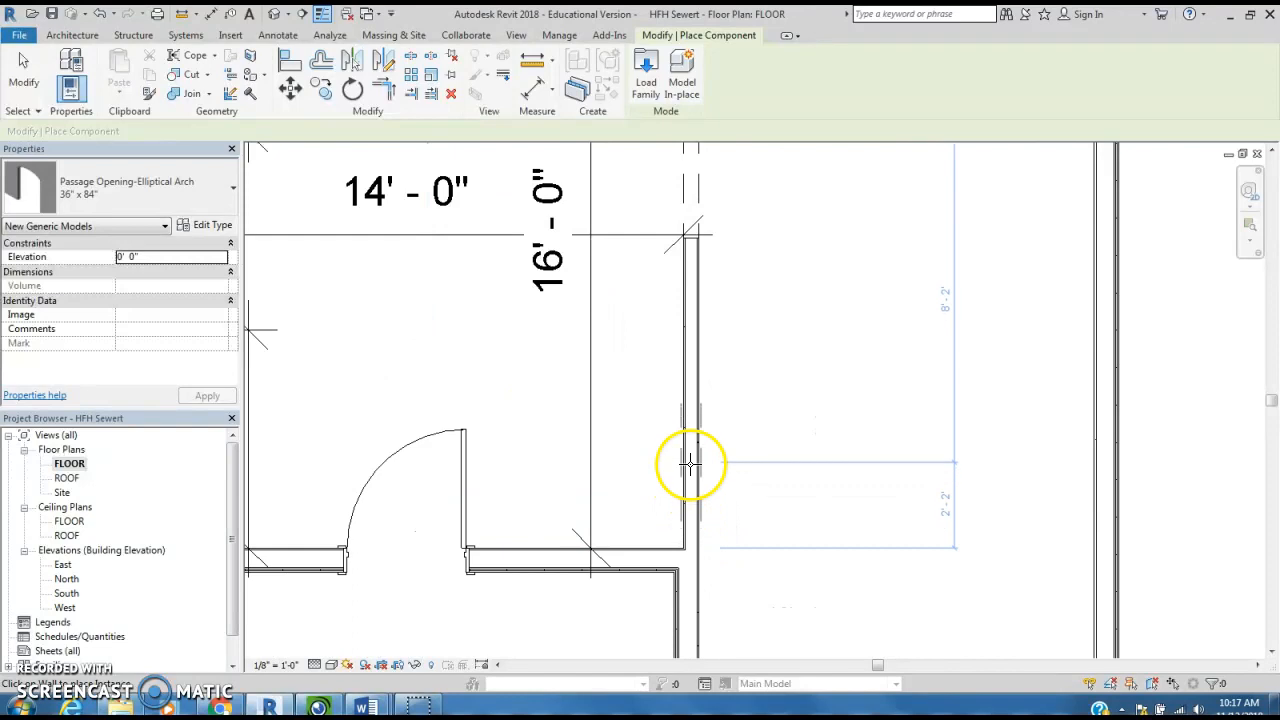
{"action": "left_click", "coordinate": [689, 400]}
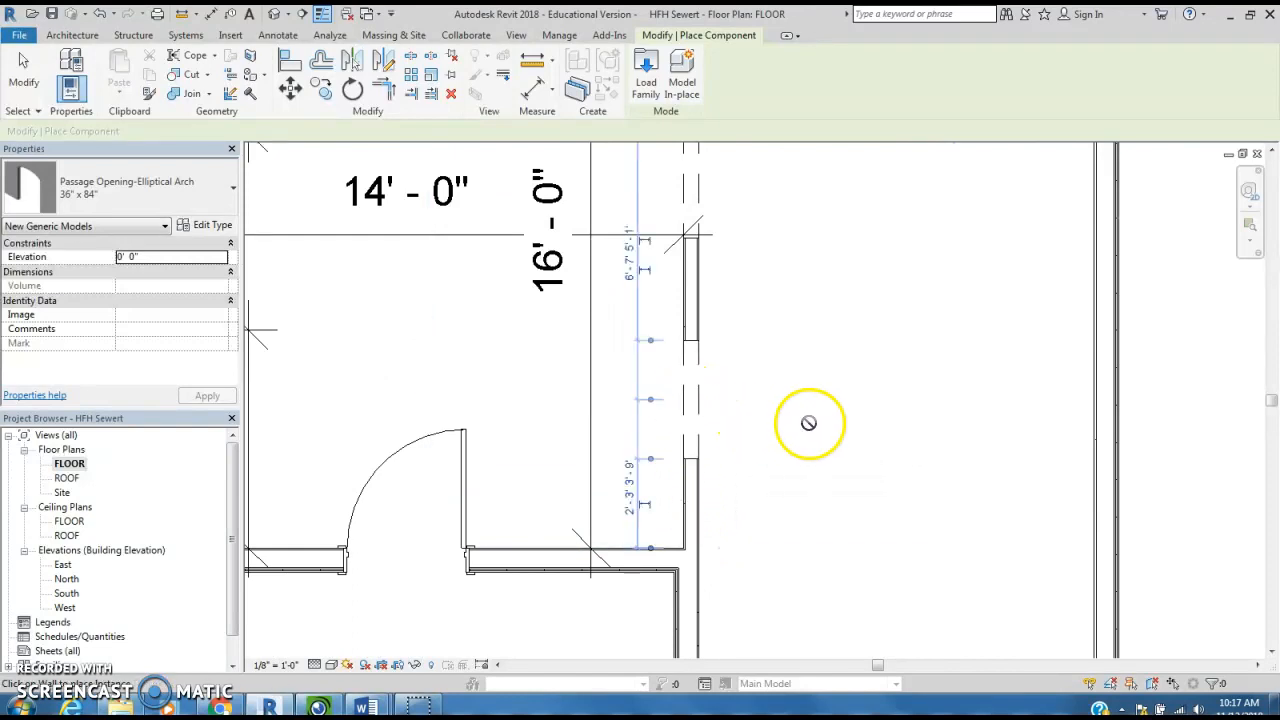
{"action": "key", "text": "Escape"}
{"action": "key", "text": "Escape"}
{"action": "scroll", "coordinate": [776, 404], "scroll_direction": "down", "scroll_amount": 5}
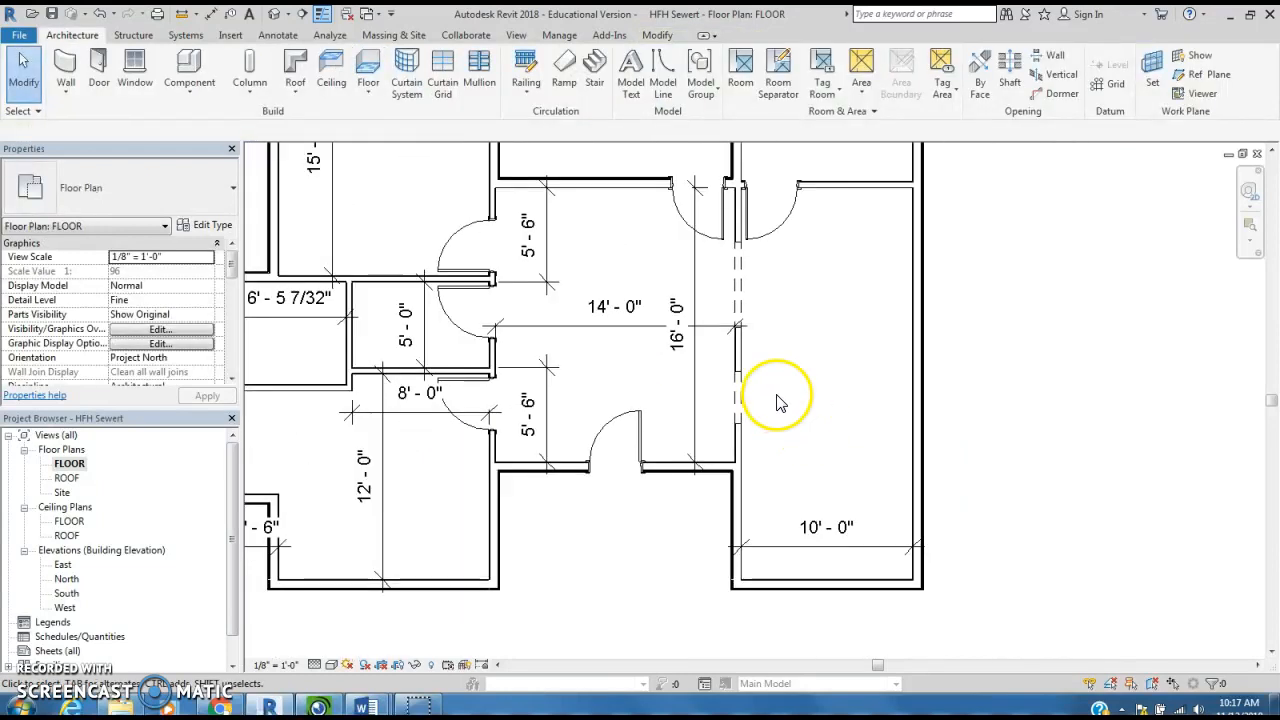
{"action": "scroll", "coordinate": [857, 346], "scroll_direction": "down", "scroll_amount": 1}
{"action": "scroll", "coordinate": [843, 351], "scroll_direction": "down", "scroll_amount": 1}
{"action": "middle_click_drag", "start_coordinate": [841, 350], "coordinate": [874, 440]}
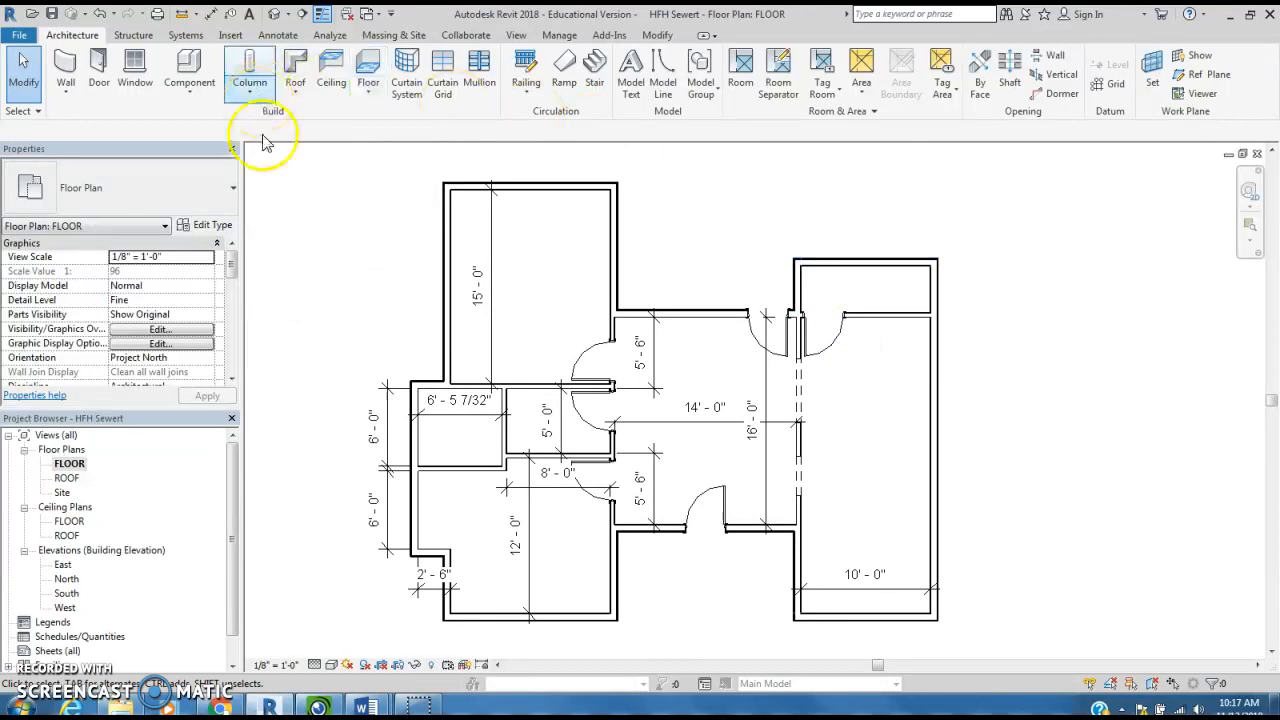